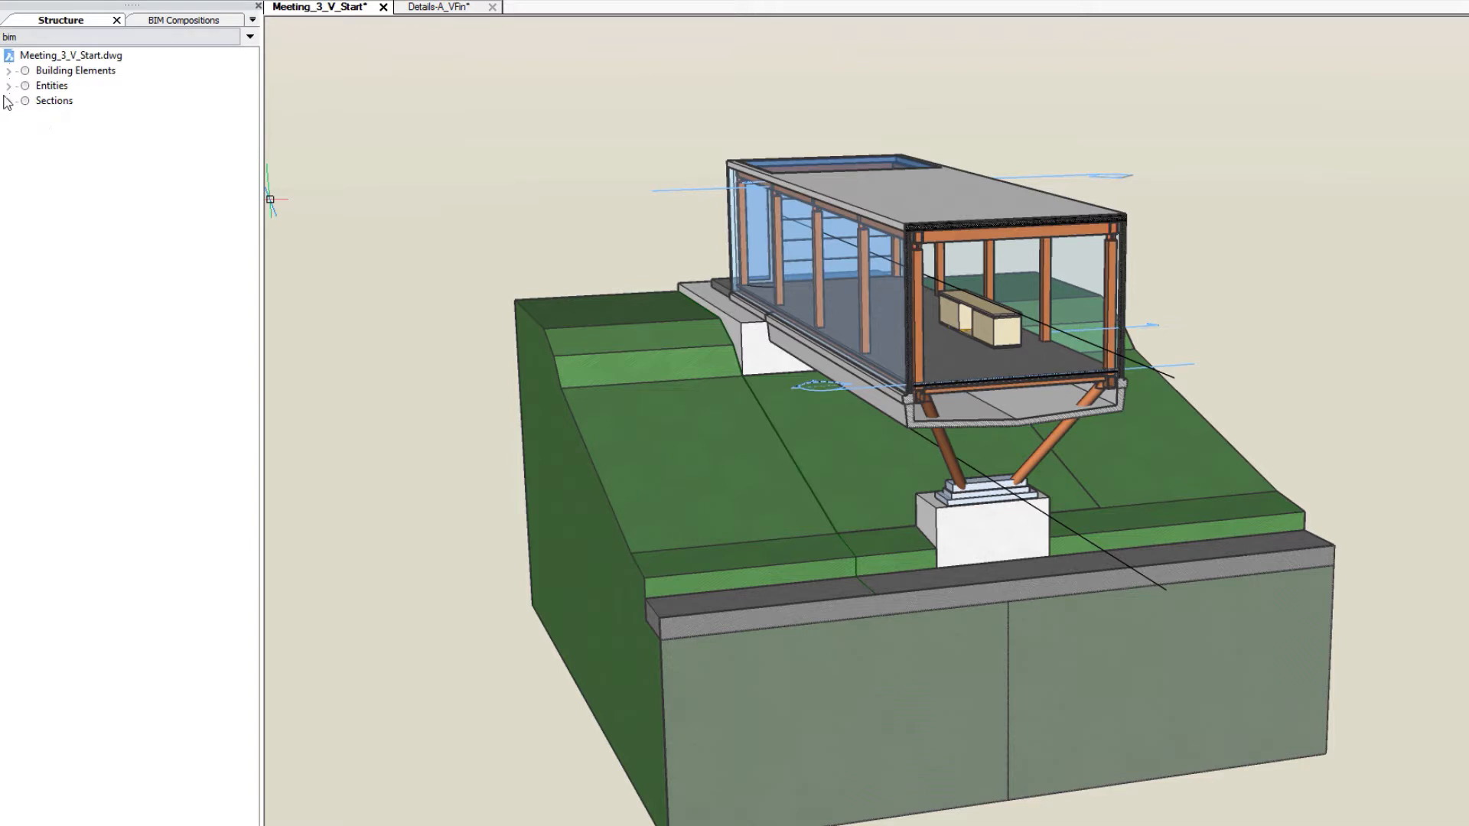
- Examine the existing Bay5_Roof and Wall Section 1 details and their positions in the model
click(8, 100)
click(25, 117)
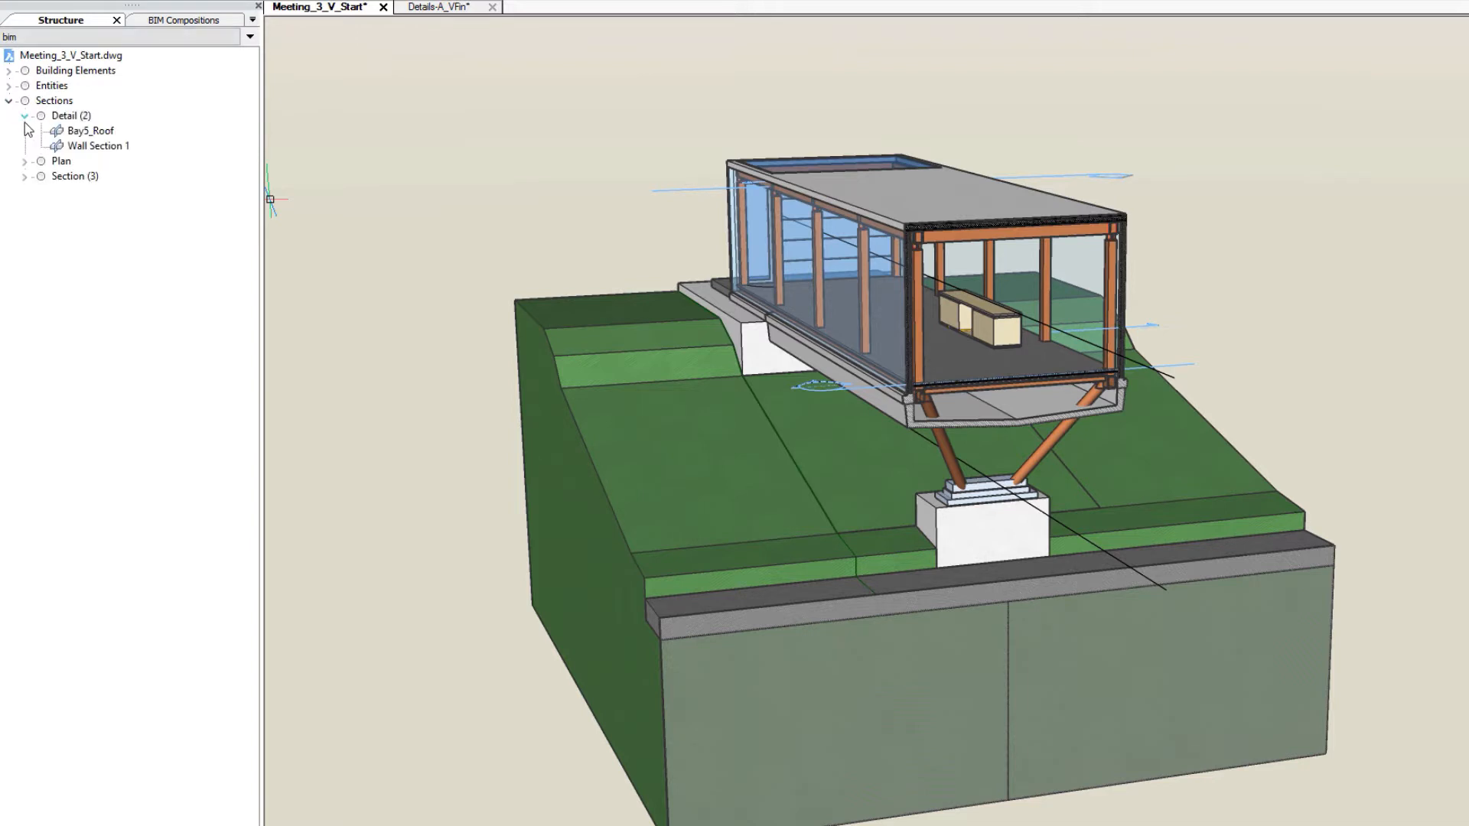
click(86, 133)
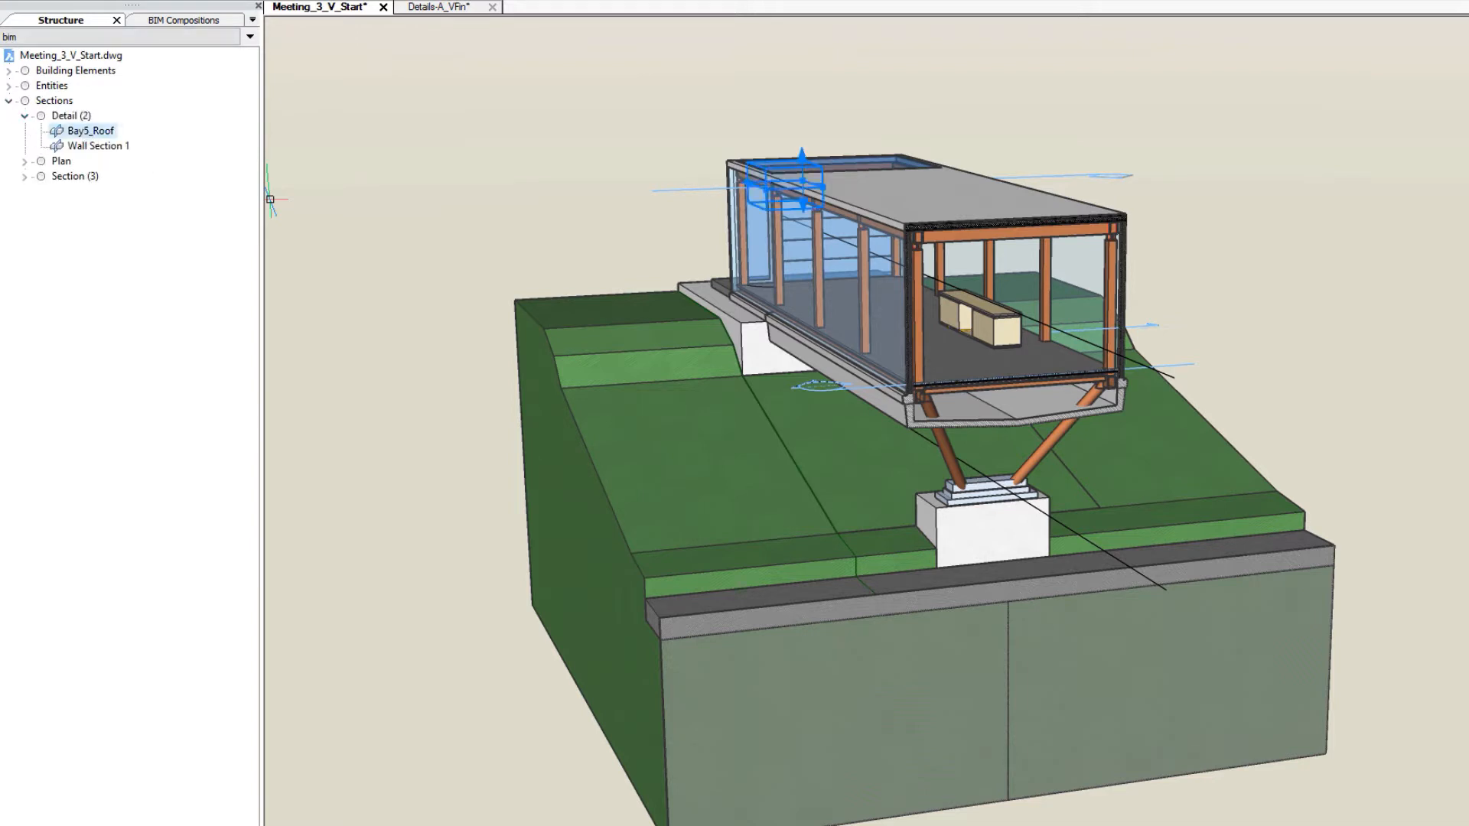
scroll(541, 153, up, 3)
middle_drag(564, 170, 383, 210)
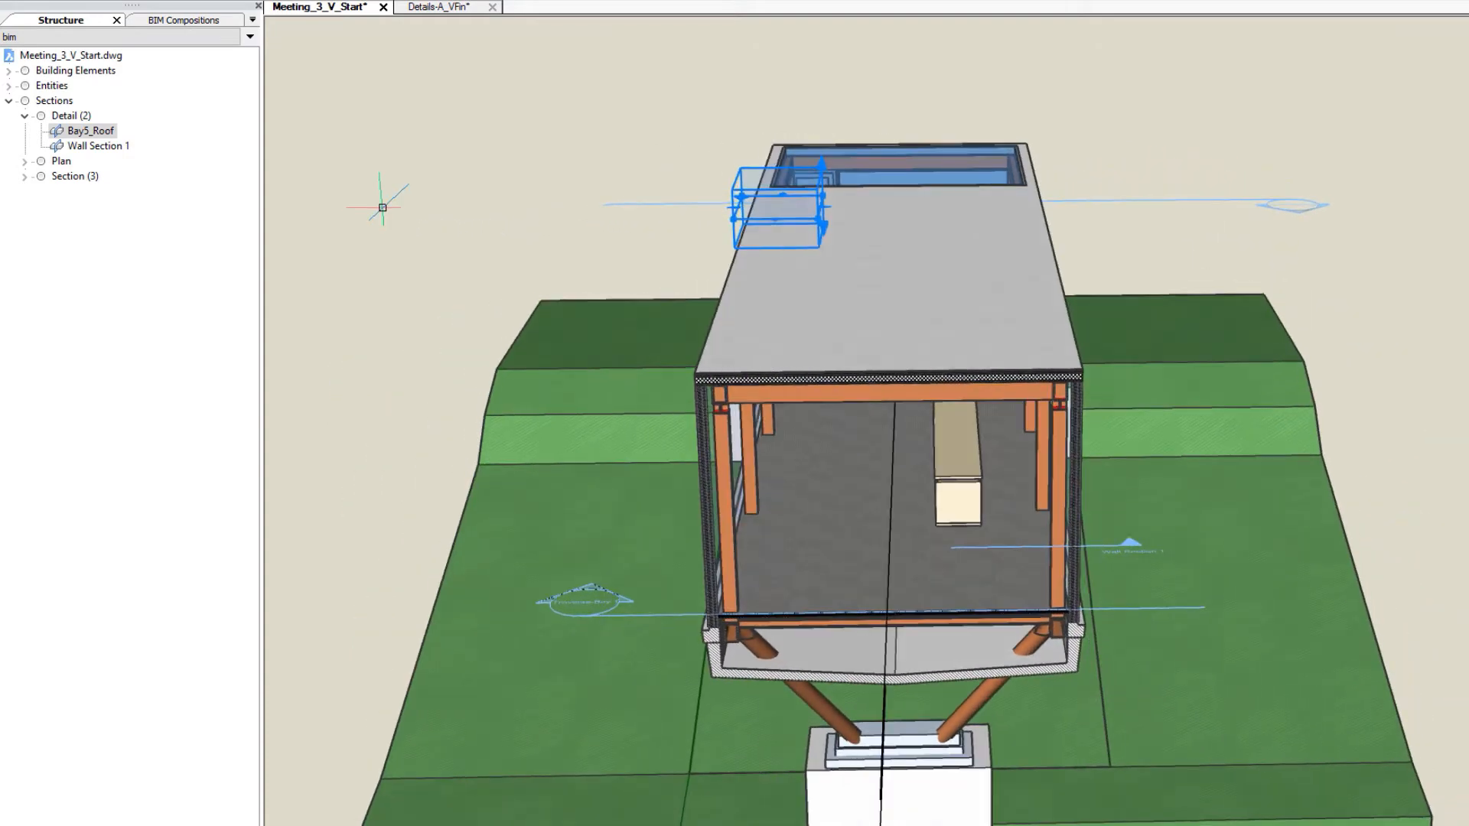
click(98, 145)
shift+middle_drag(594, 190, 300, 105)
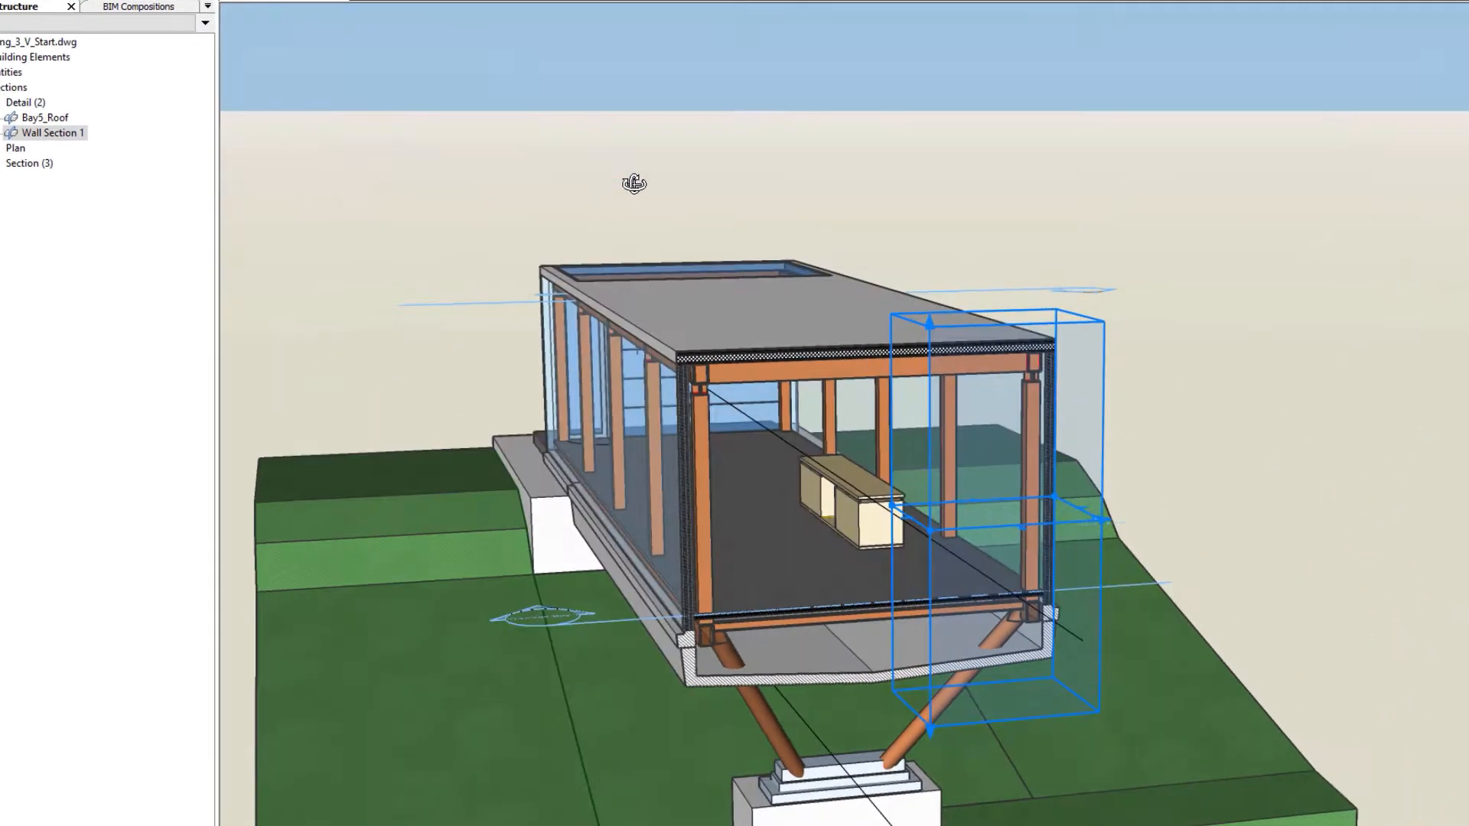
key(Escape)
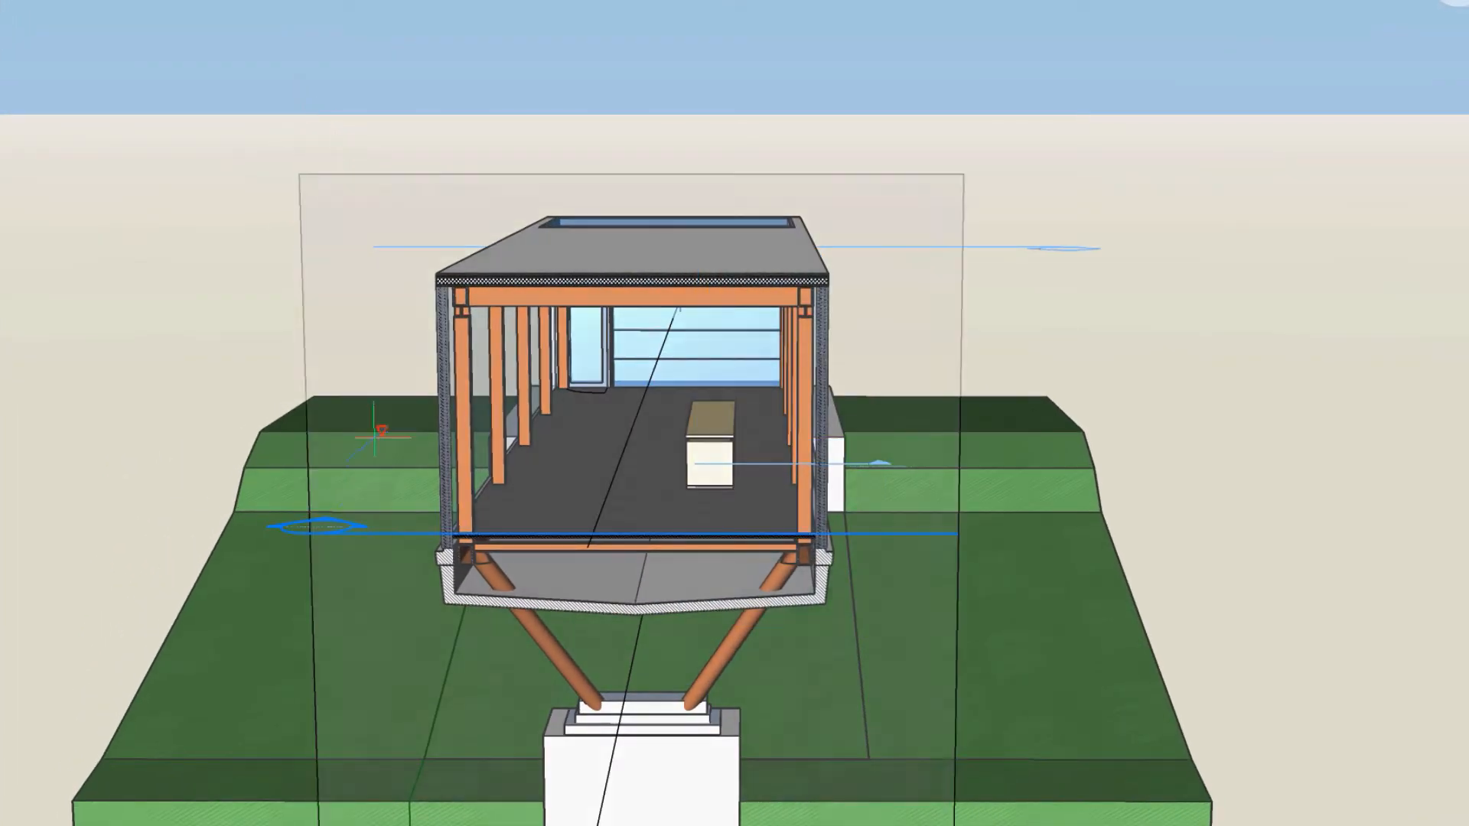
- Create a detail section volume with a 2500 by 2000 mm face on the front section plane, around the near roof corner
shift+middle_drag(403, 350, 323, 396)
shift+middle_drag(282, 478, 282, 522)
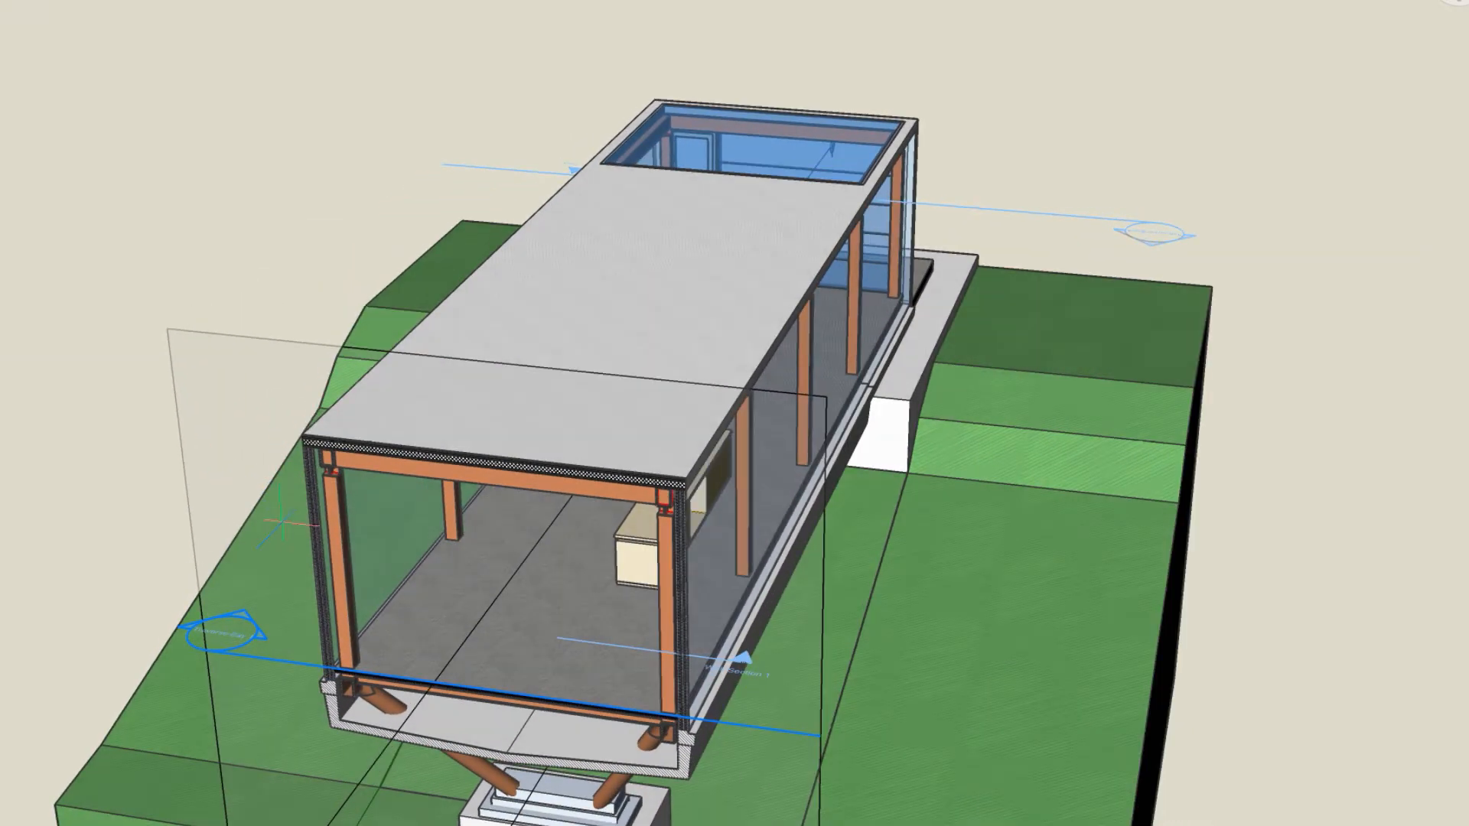
click(265, 514)
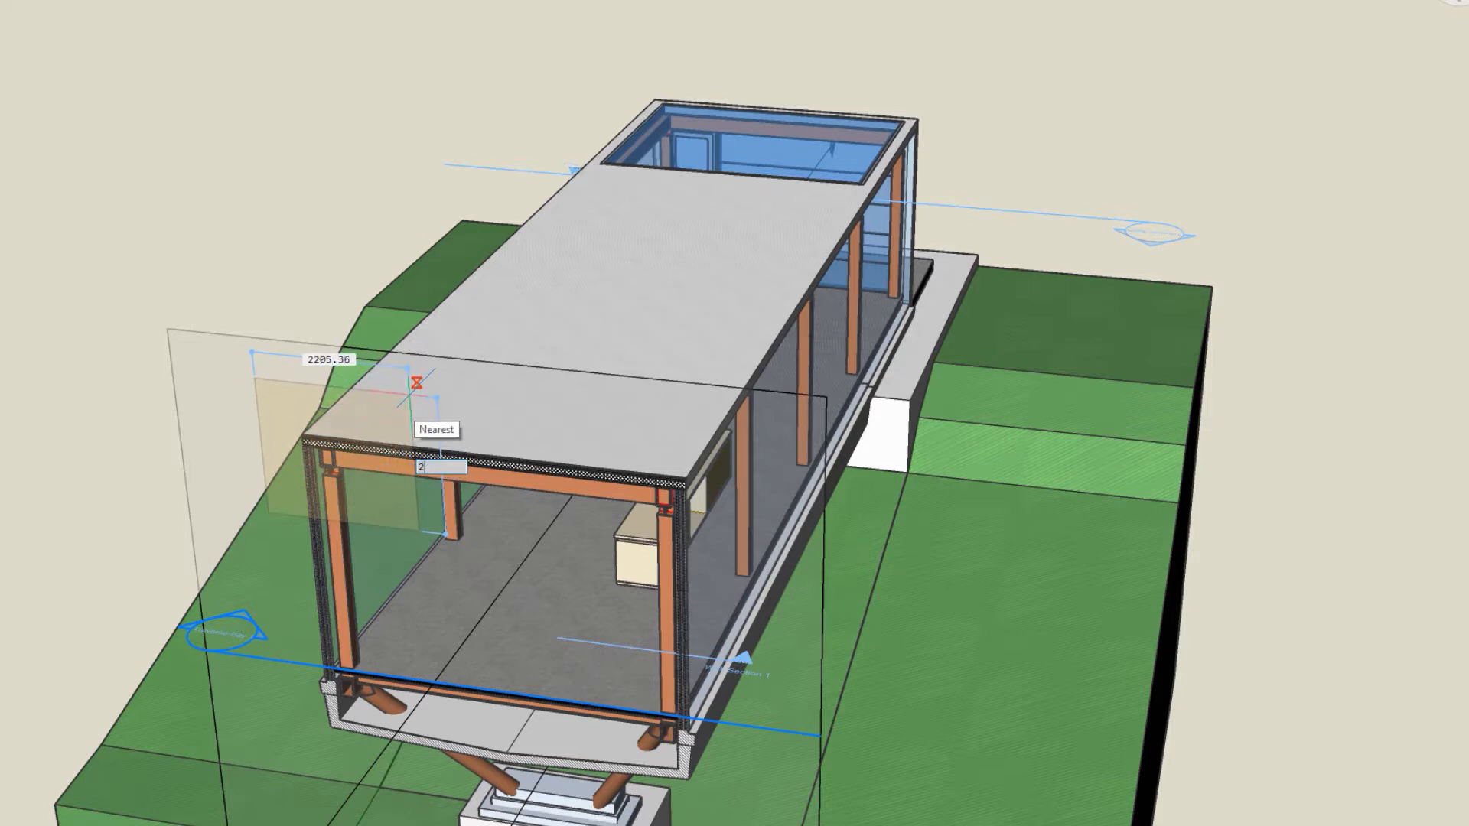
key(Tab)
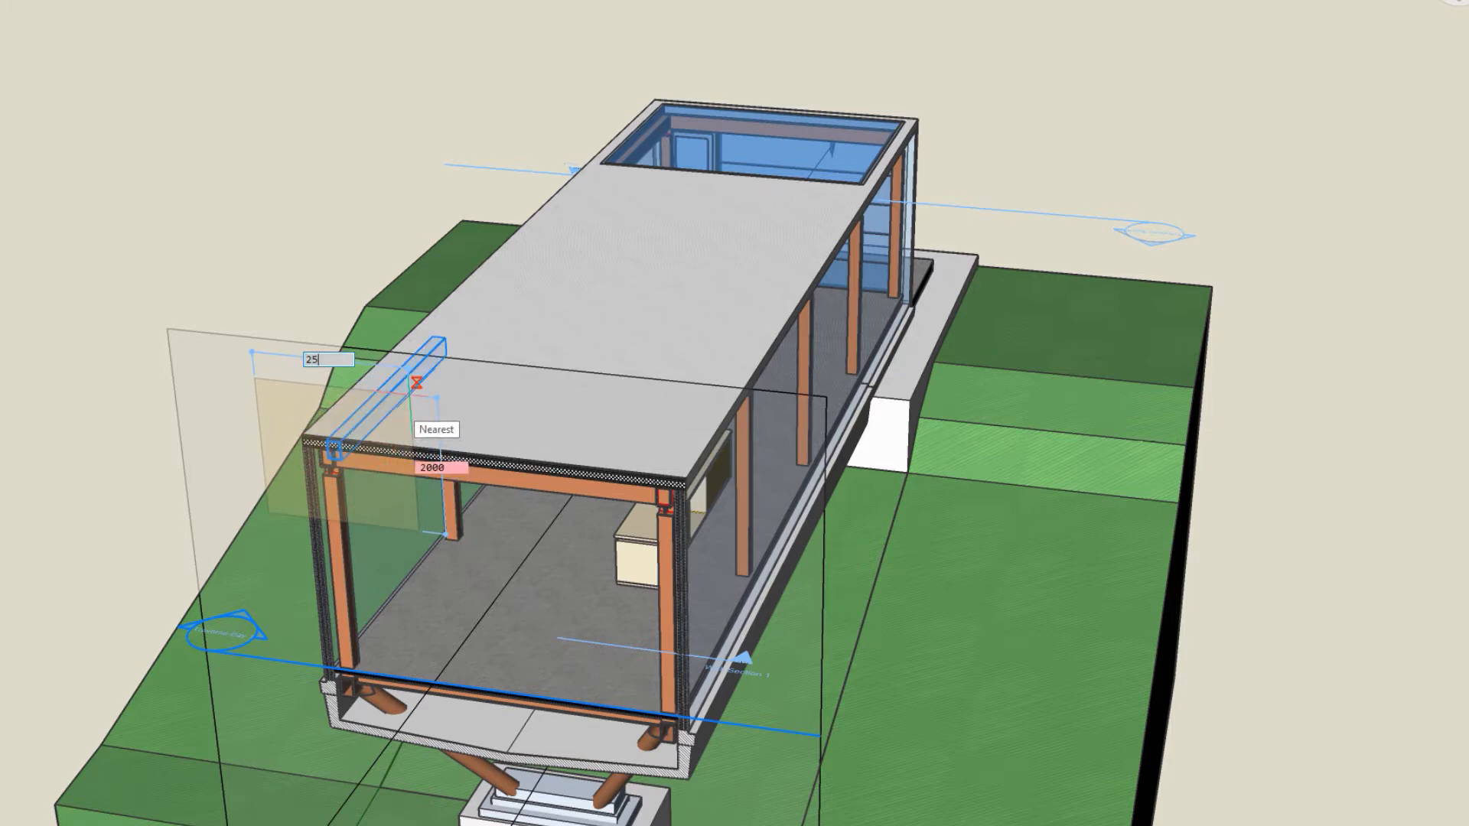
key(Tab)
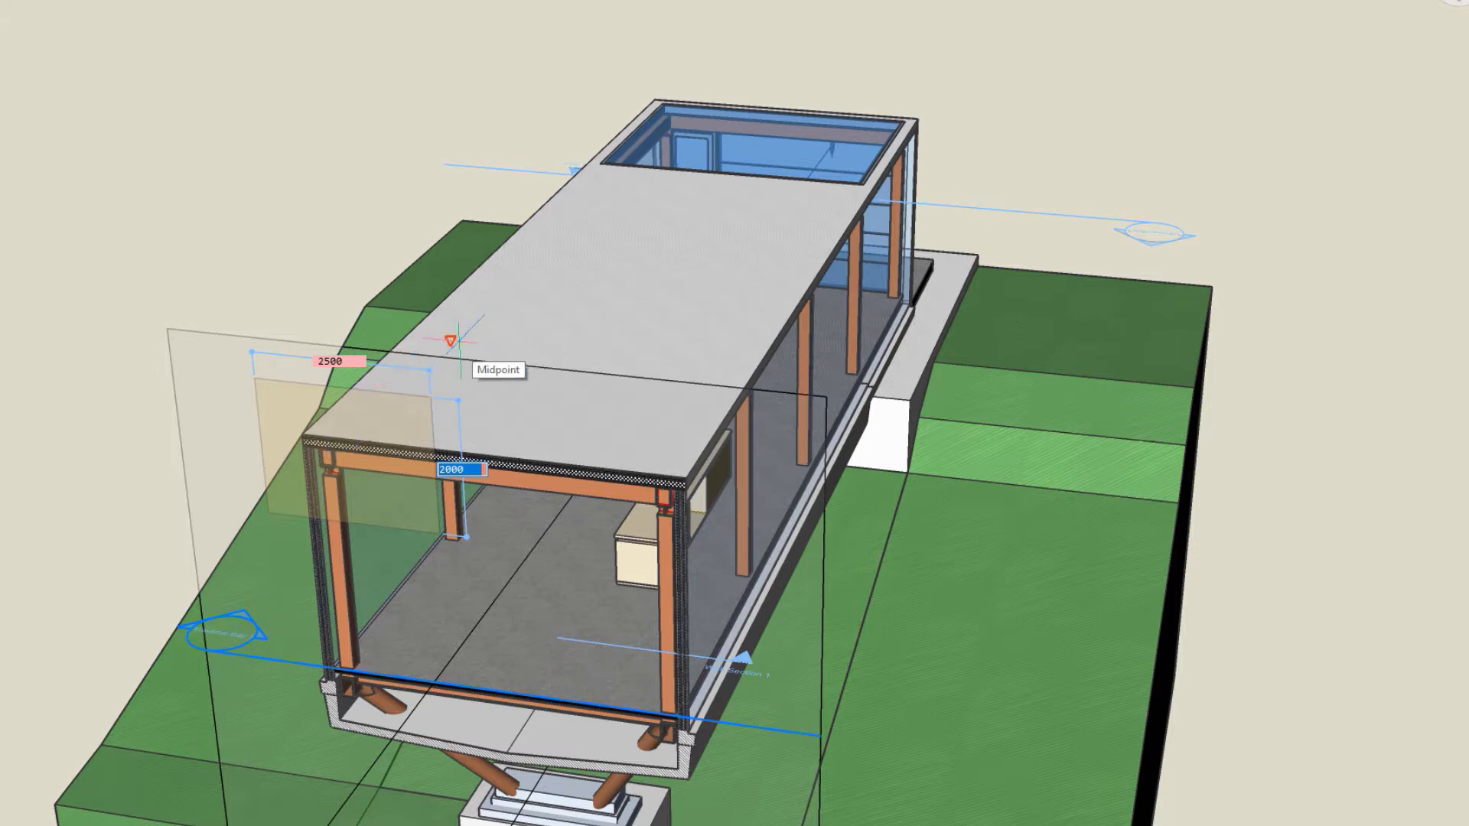
key(Return)
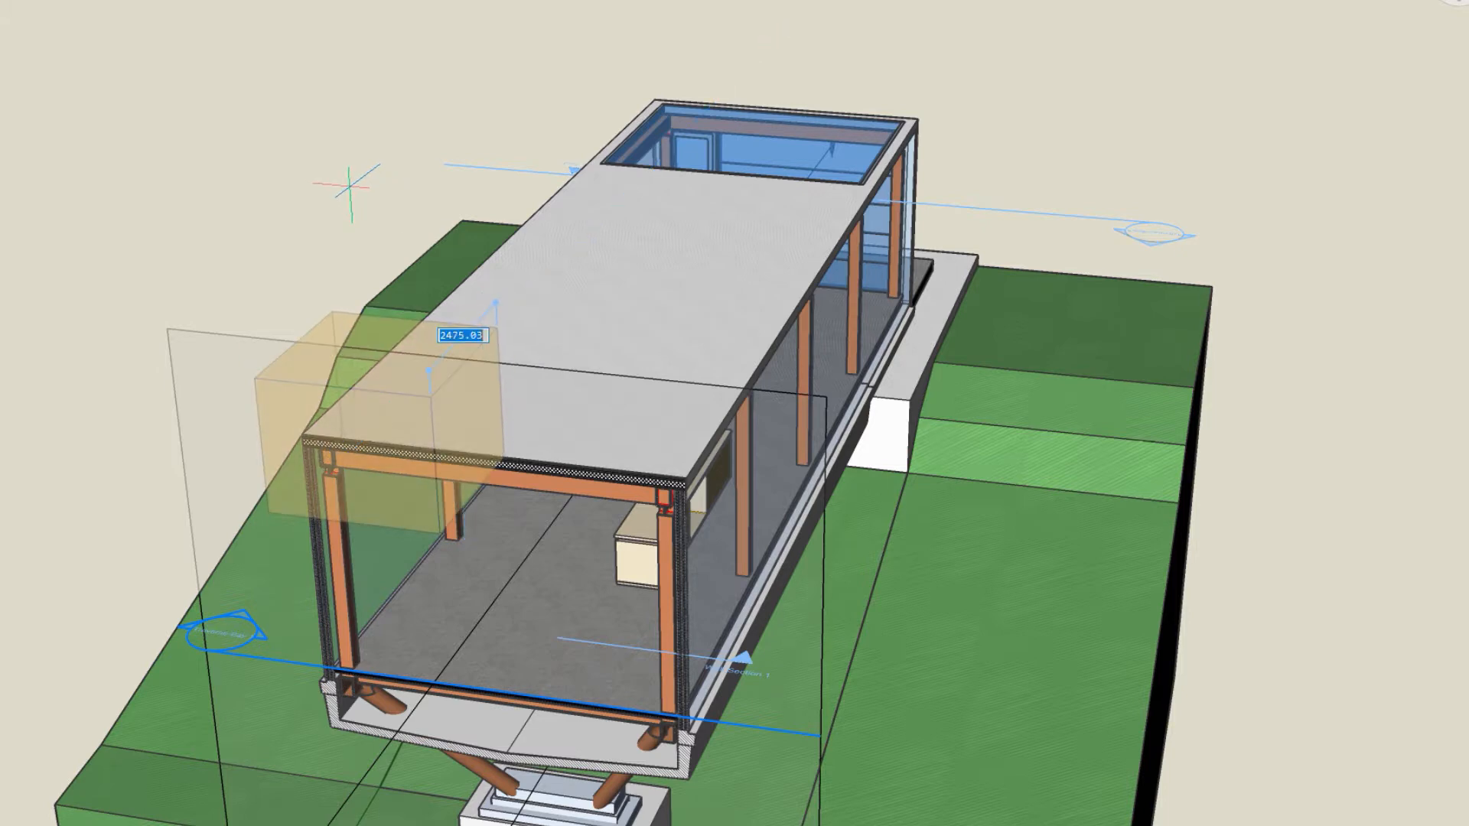
key(Return)
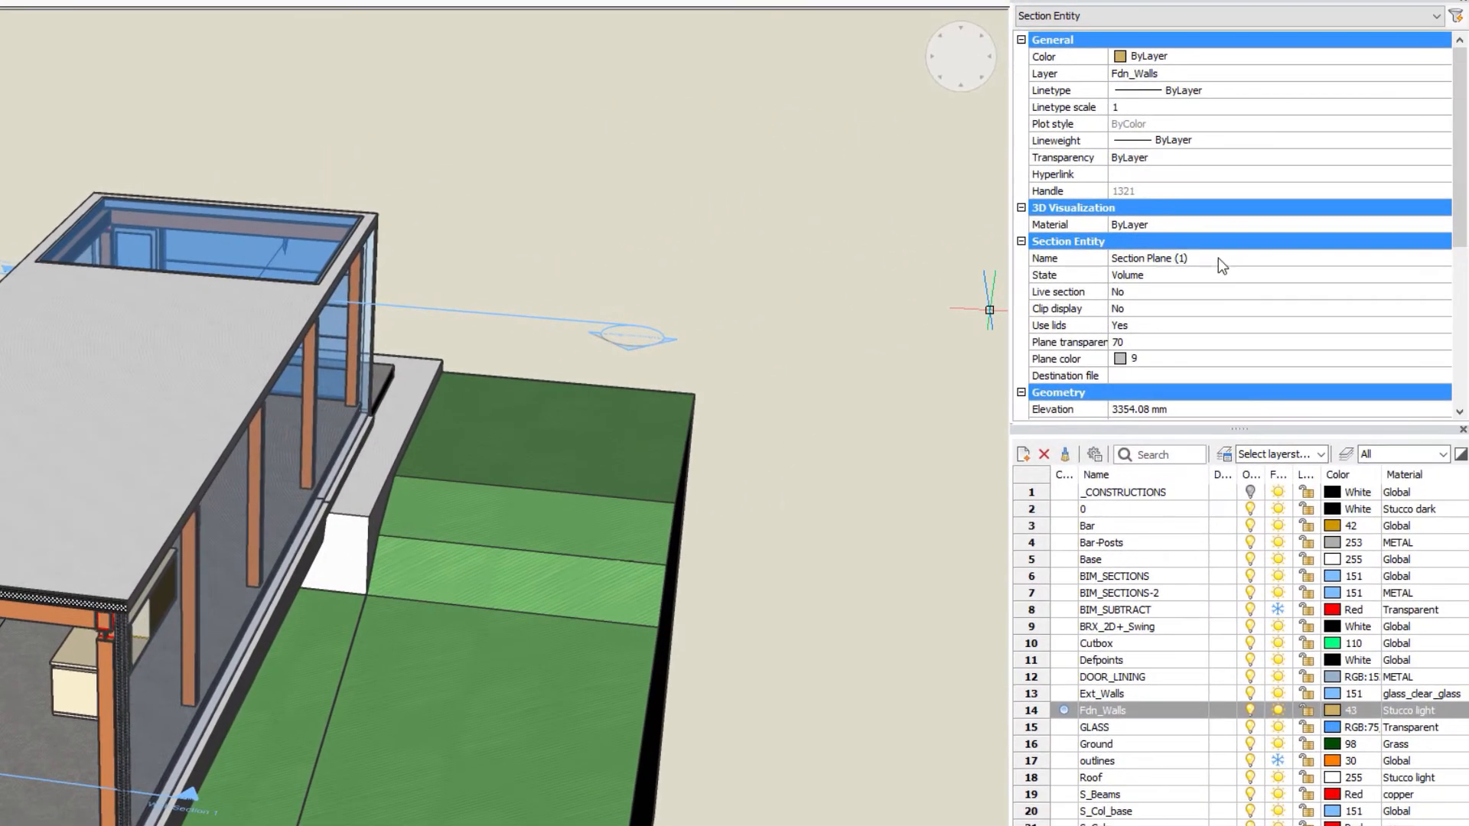
- Name the new detail section Bay1_roofL and set its destination file to Details-A.dwg
click(1217, 259)
text(Bay)
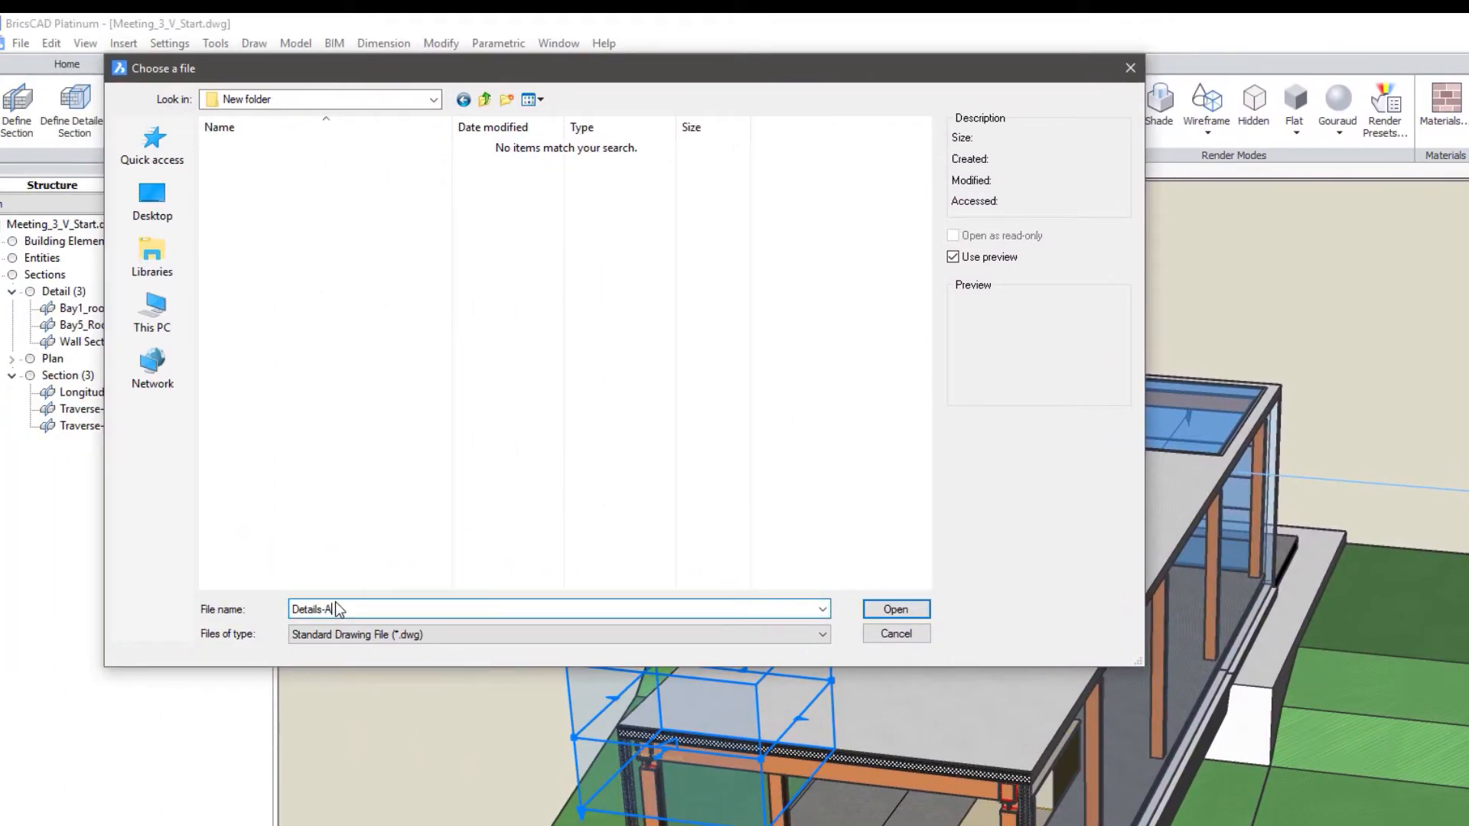
key(Return)
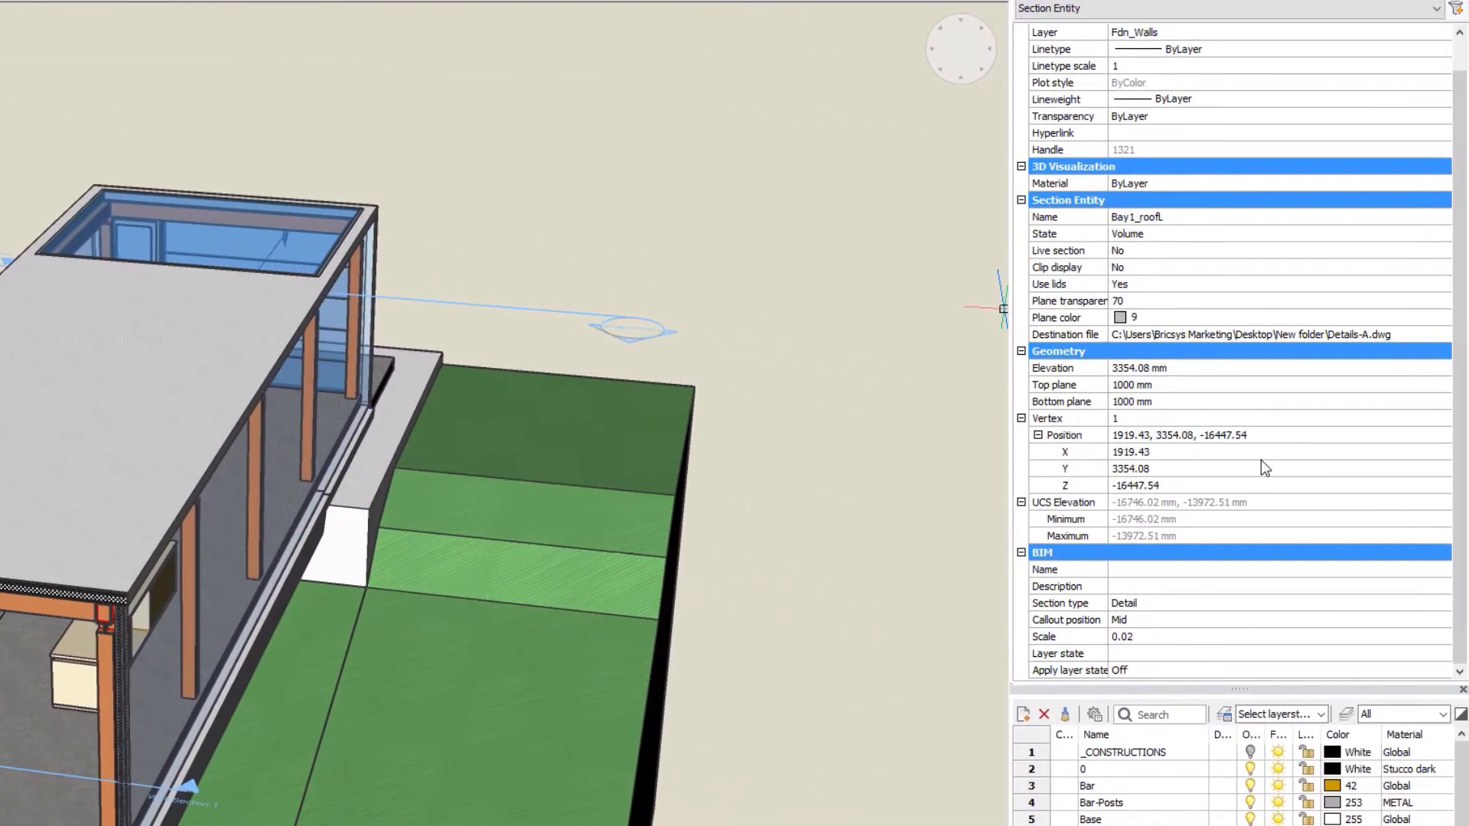
- Set the detail section's callout position to Start and its scale to 0.1
click(1275, 668)
click(1274, 668)
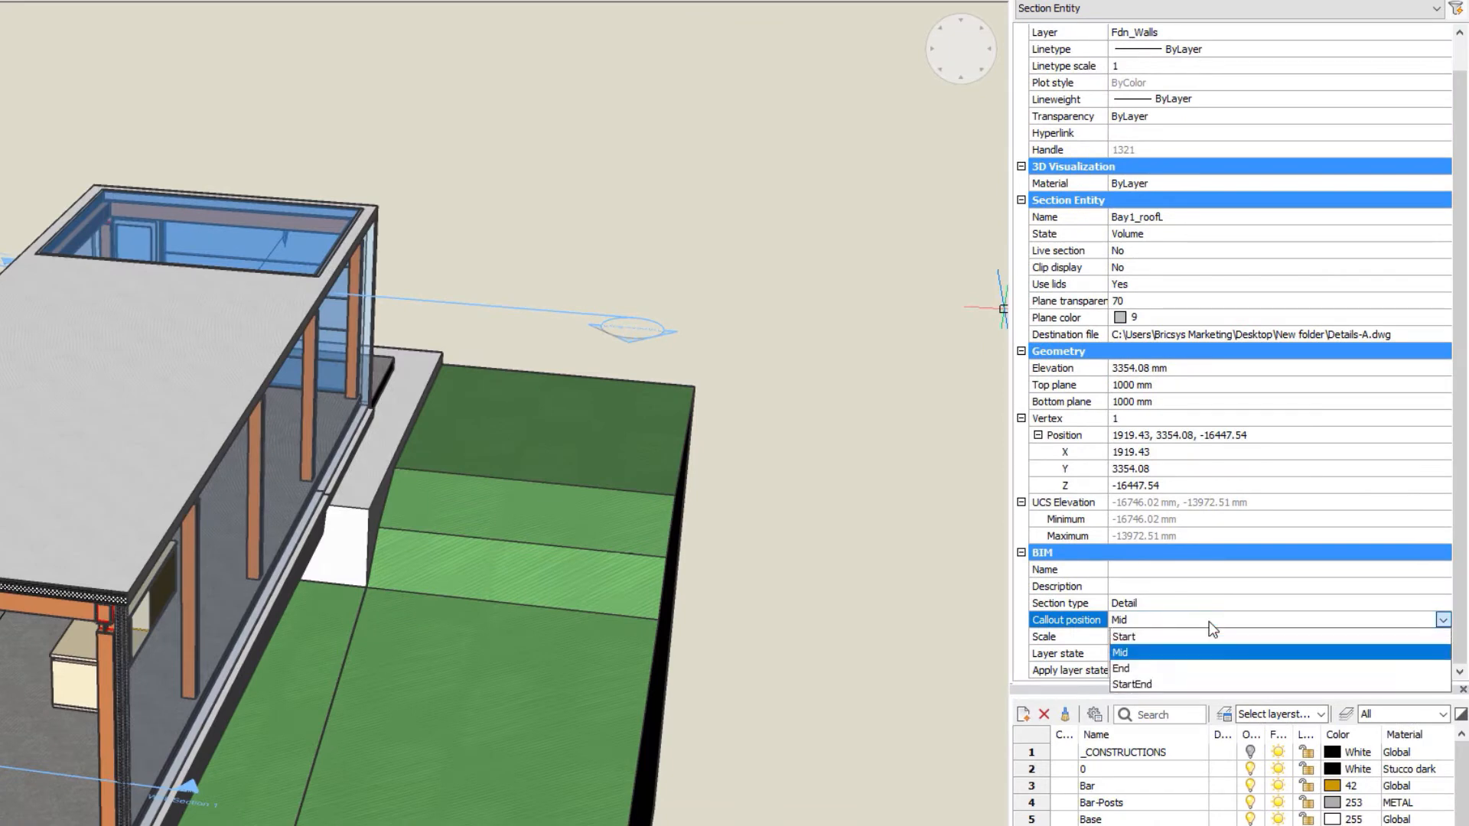
click(1209, 636)
click(1207, 638)
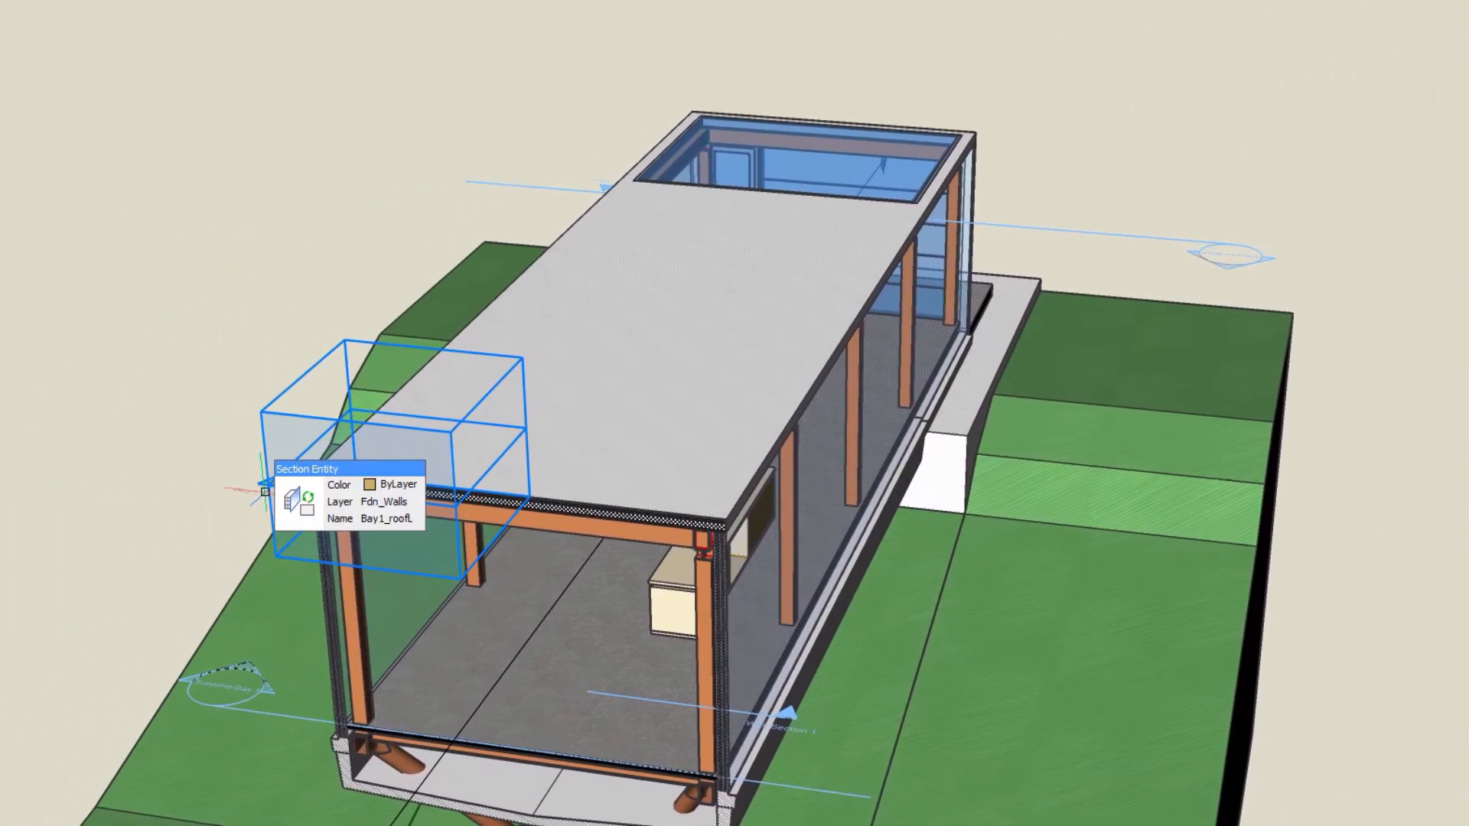
- Activate the BAY1_ROOFL viewport on the A0 sheet to work in its model space
mouse_move(303, 503)
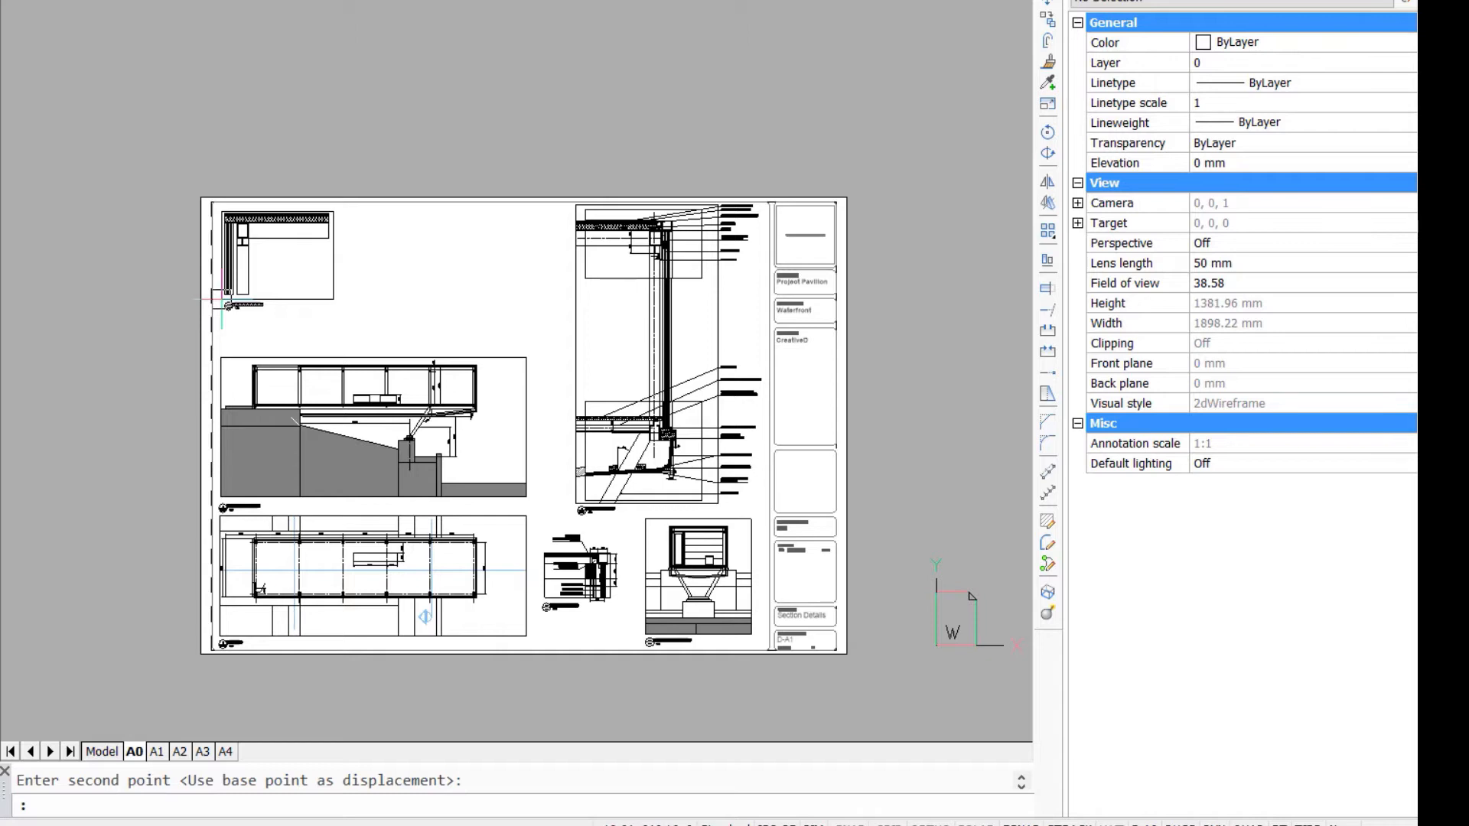
scroll(342, 314, up, 5)
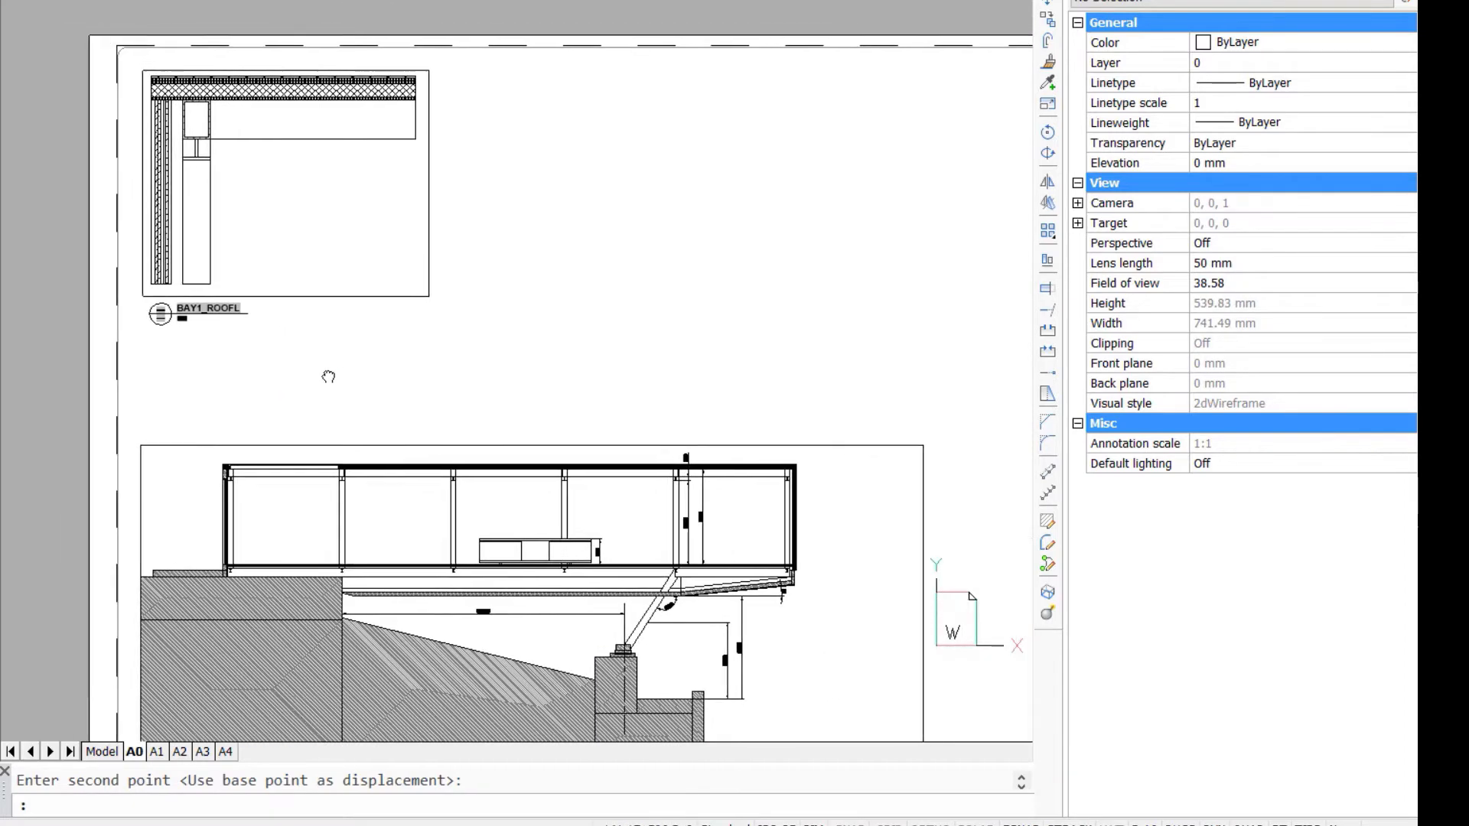
middle_drag(329, 376, 436, 413)
scroll(435, 395, up, 1)
middle_drag(436, 356, 539, 541)
double_click(583, 420)
- Add a BIM patch 1800 mm wide and 1400 mm high over the roof-wall corner, starting just outside the wall's outer face
text(BIMPATCH)
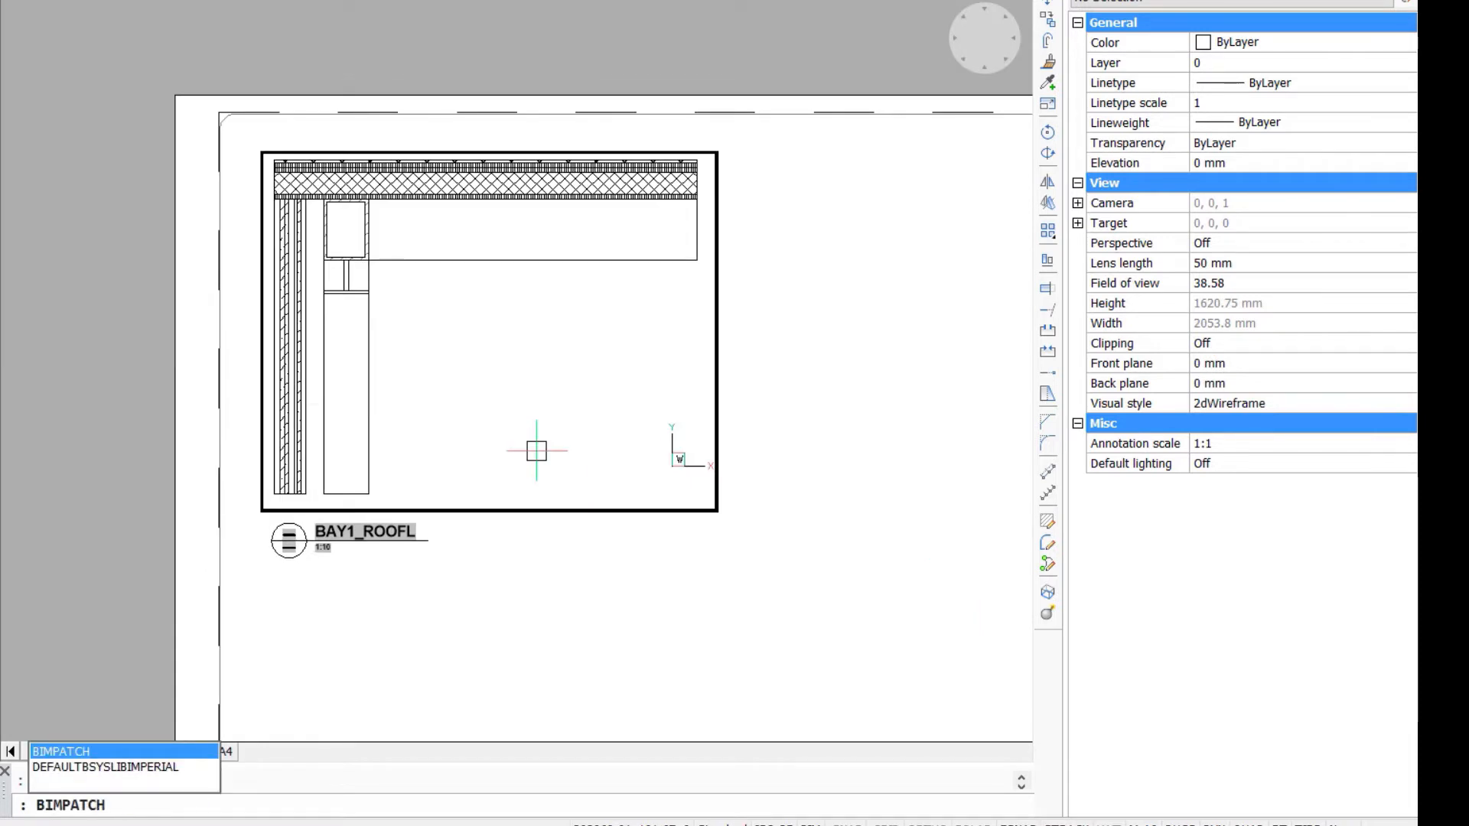
key(Return)
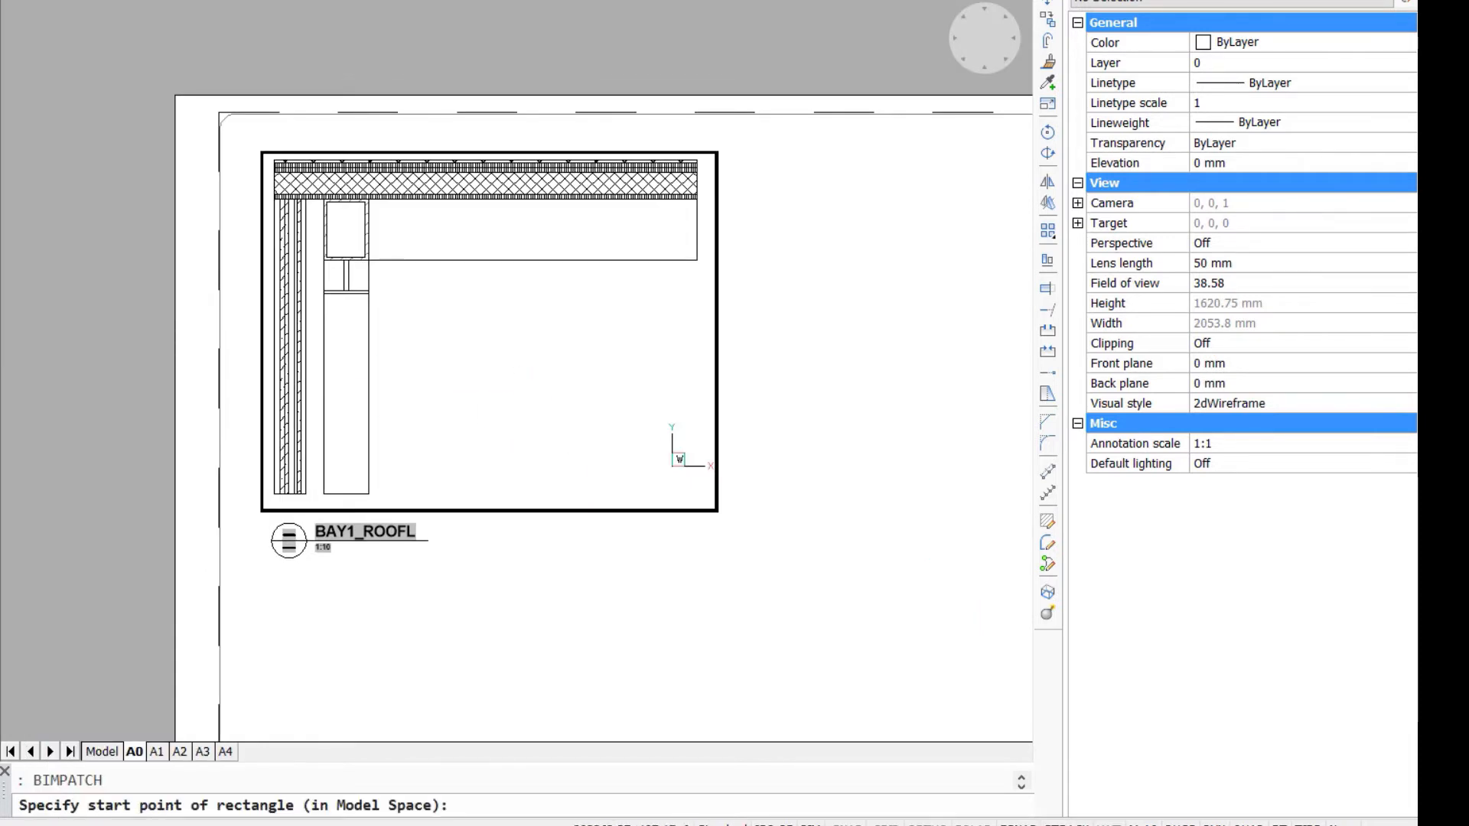
scroll(269, 445, up, 2)
click(273, 443)
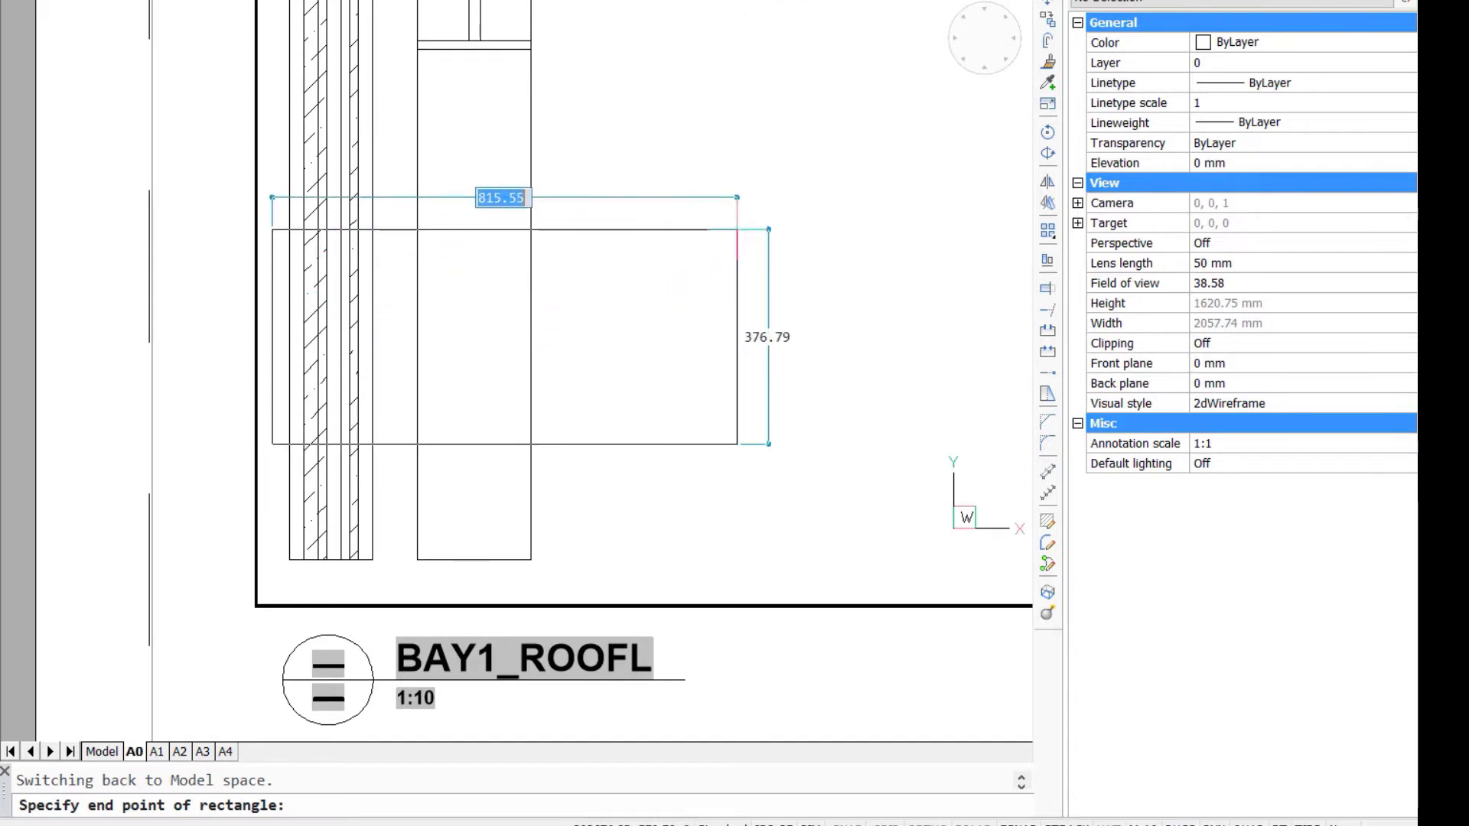
scroll(737, 228, down, 2)
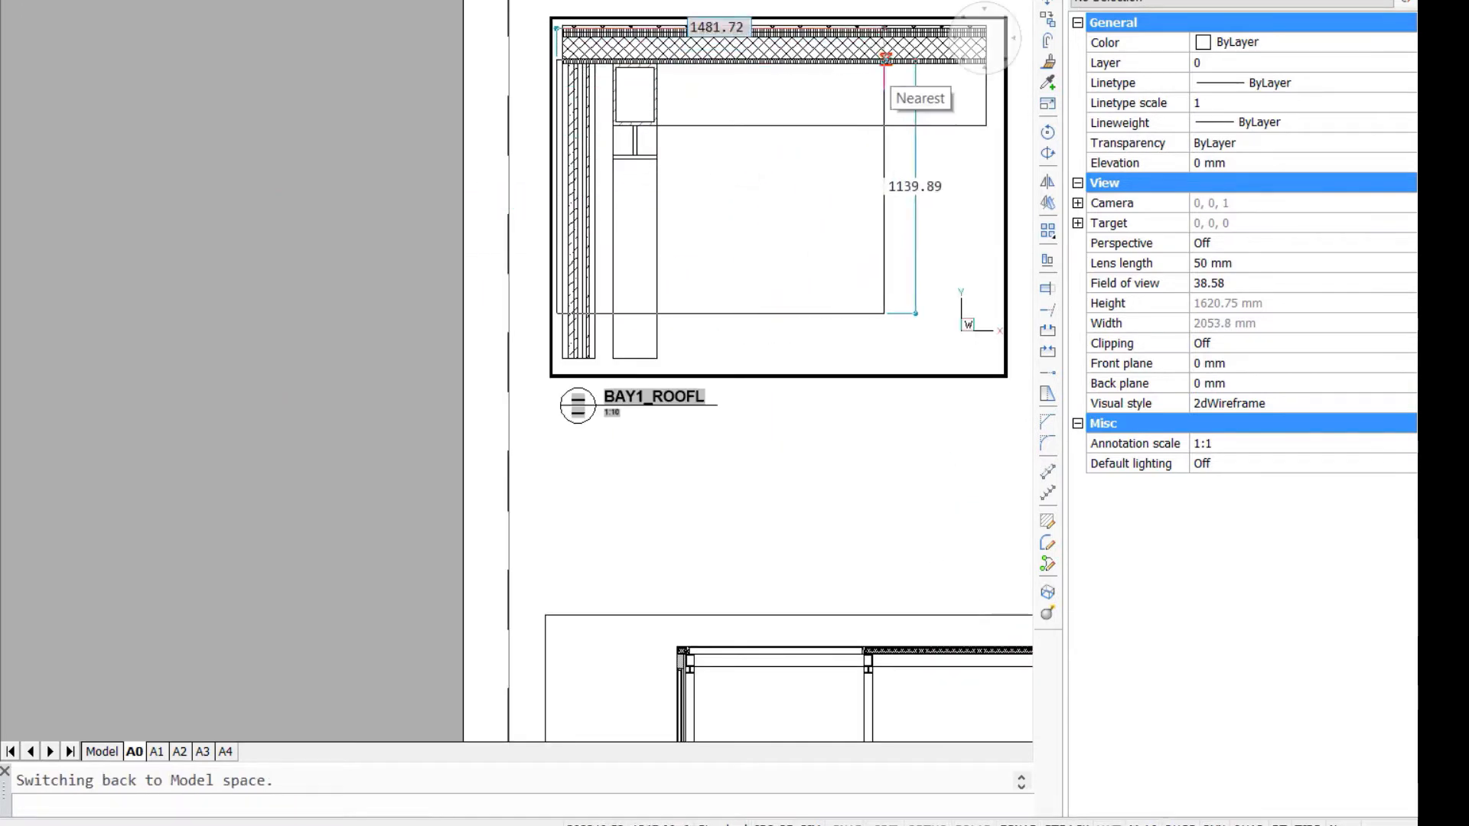
text(180)
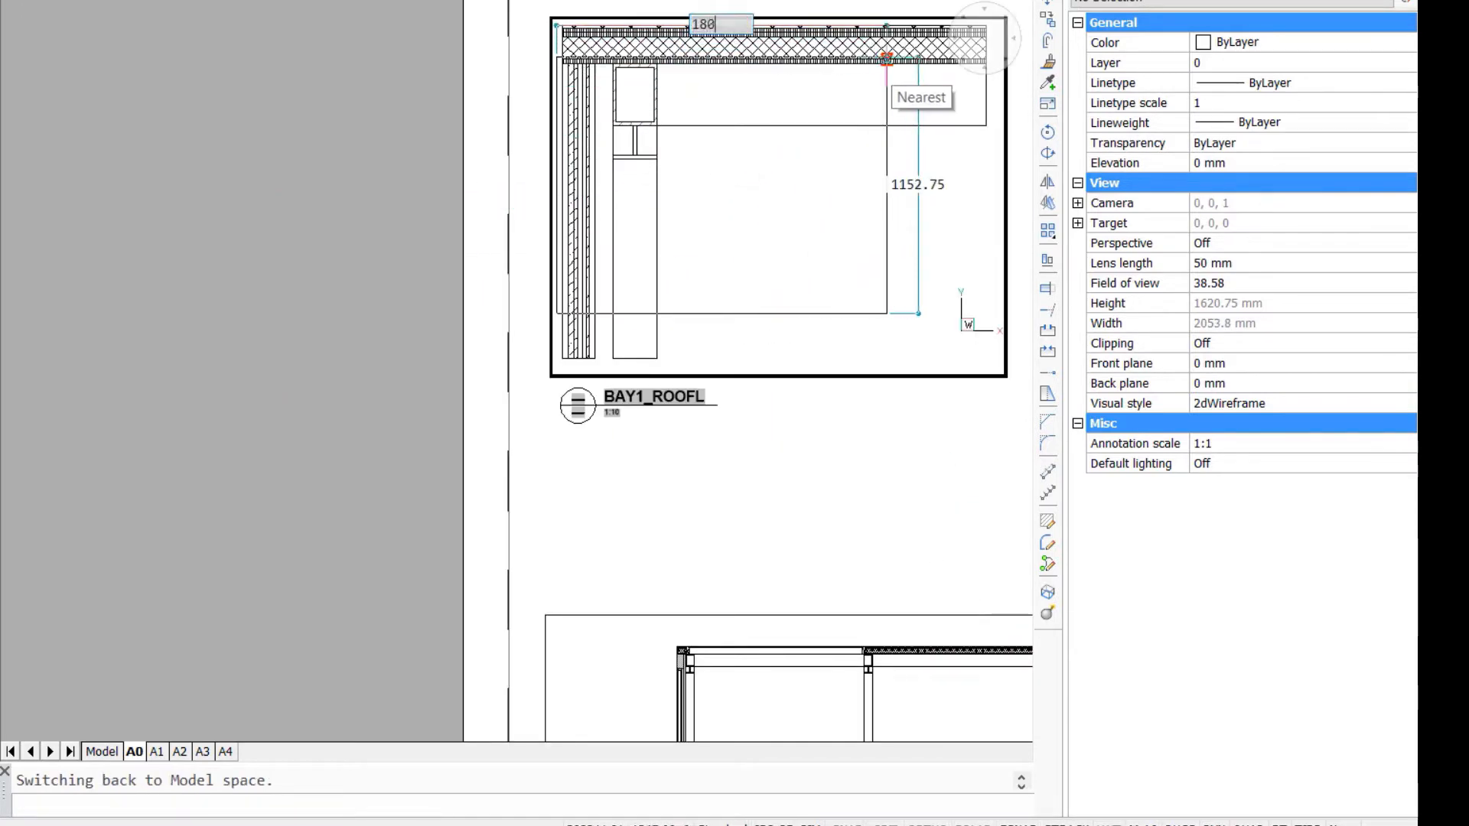
text(0)
key(Tab)
text(1400)
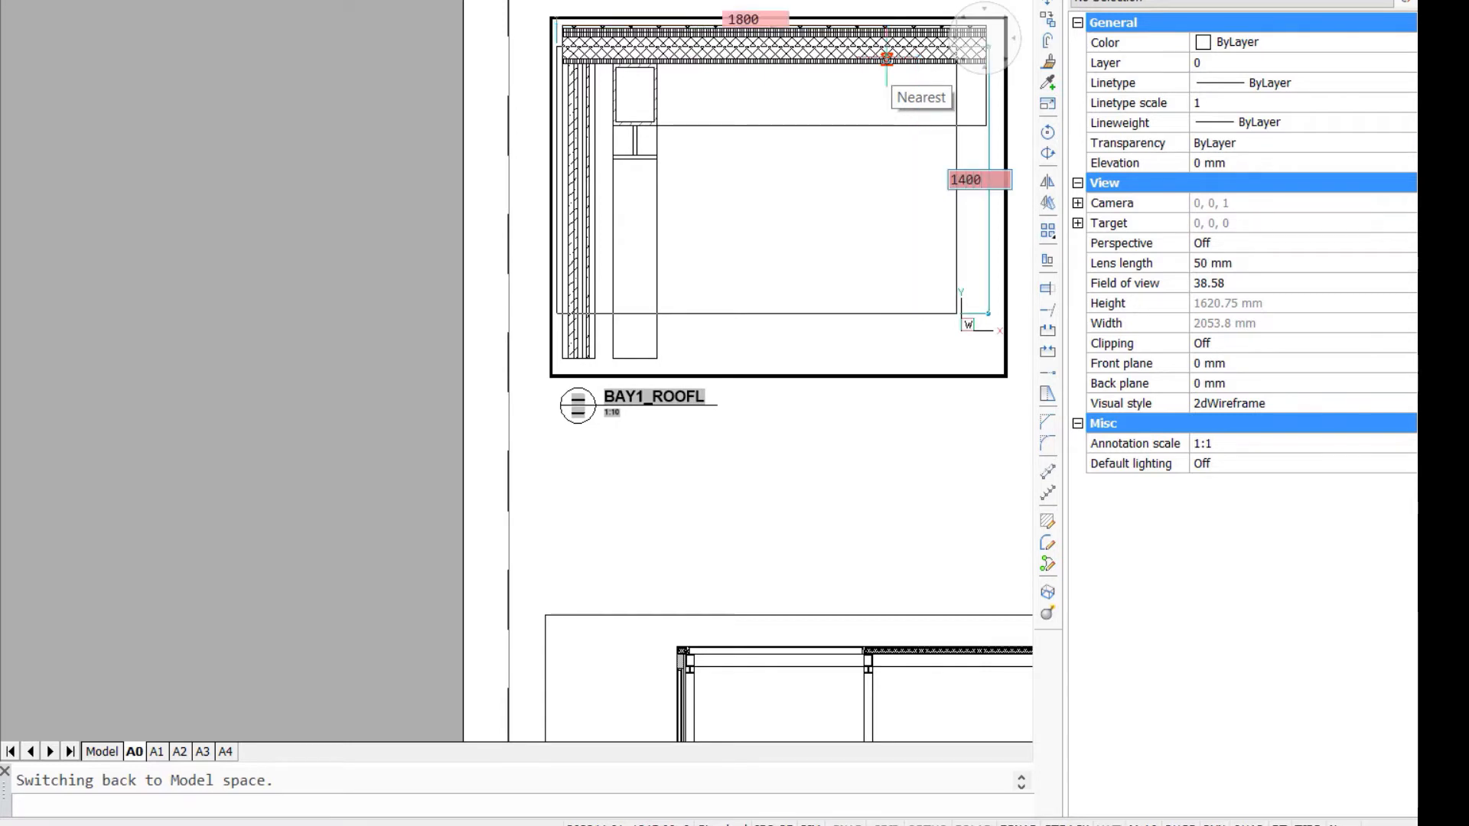
key(Return)
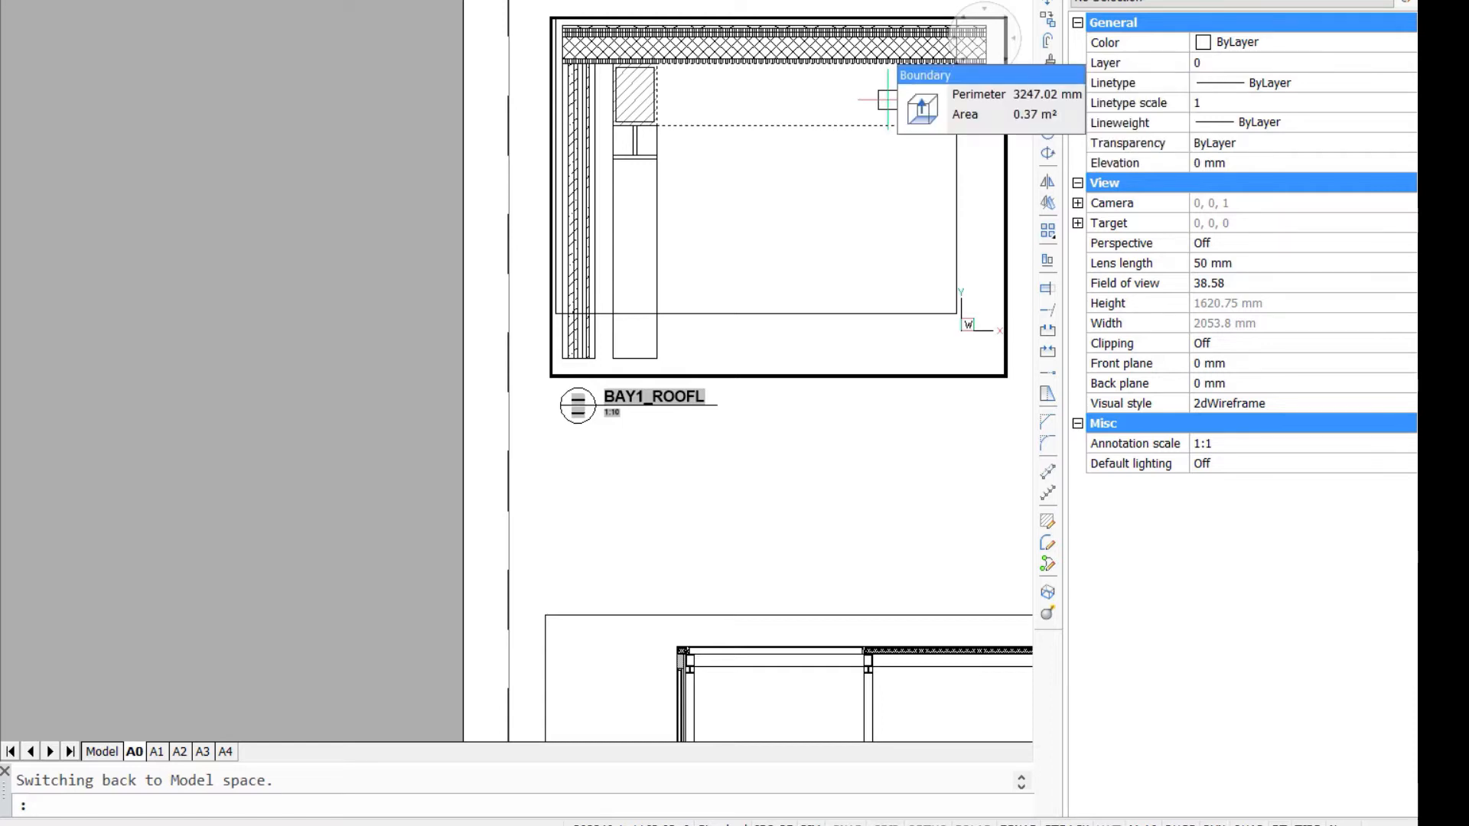
- Open the nested Patch9 reference of Bay1_RoofL for in-place editing
middle_drag(808, 322, 803, 410)
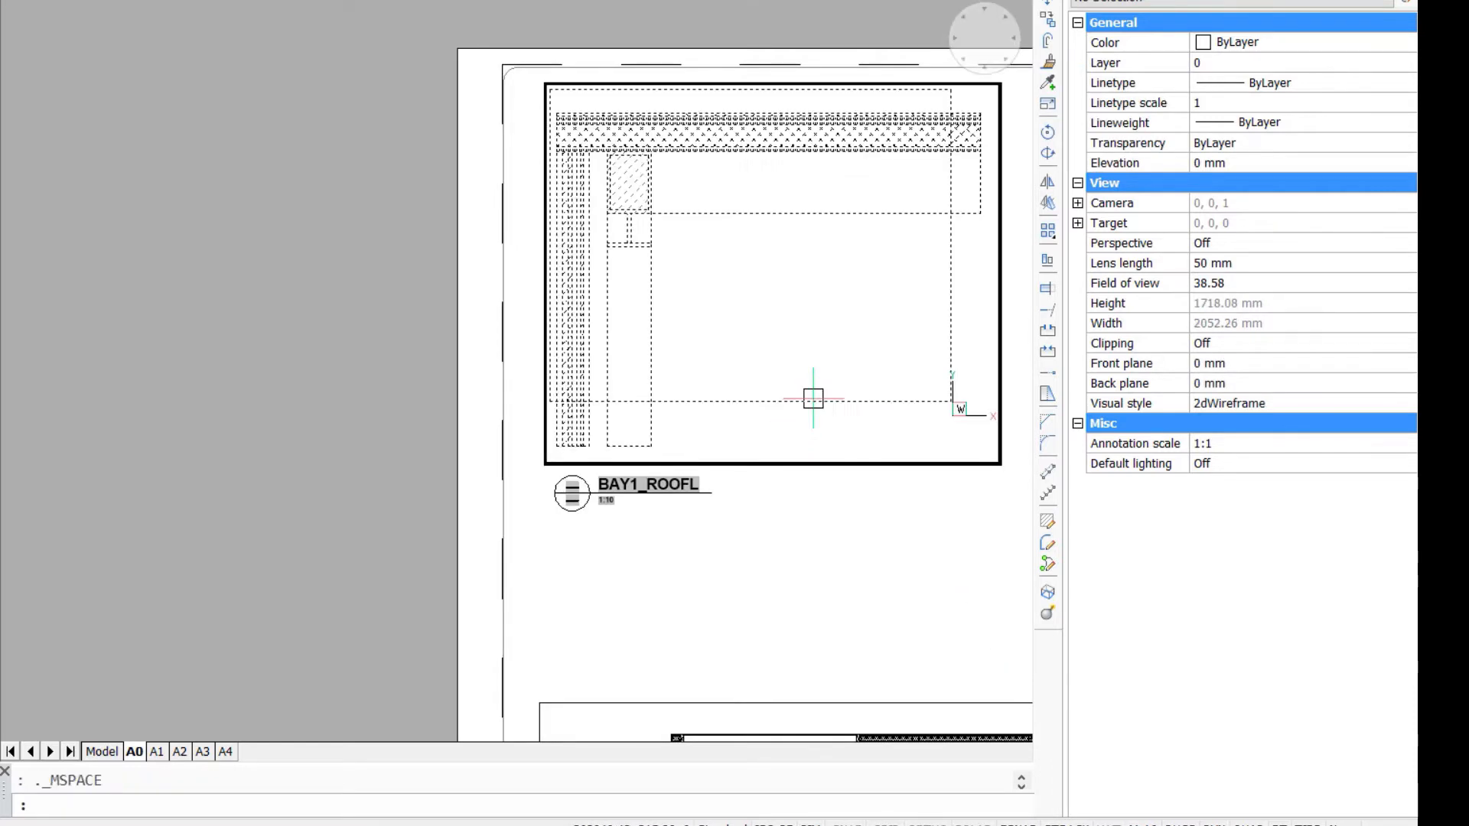
double_click(812, 399)
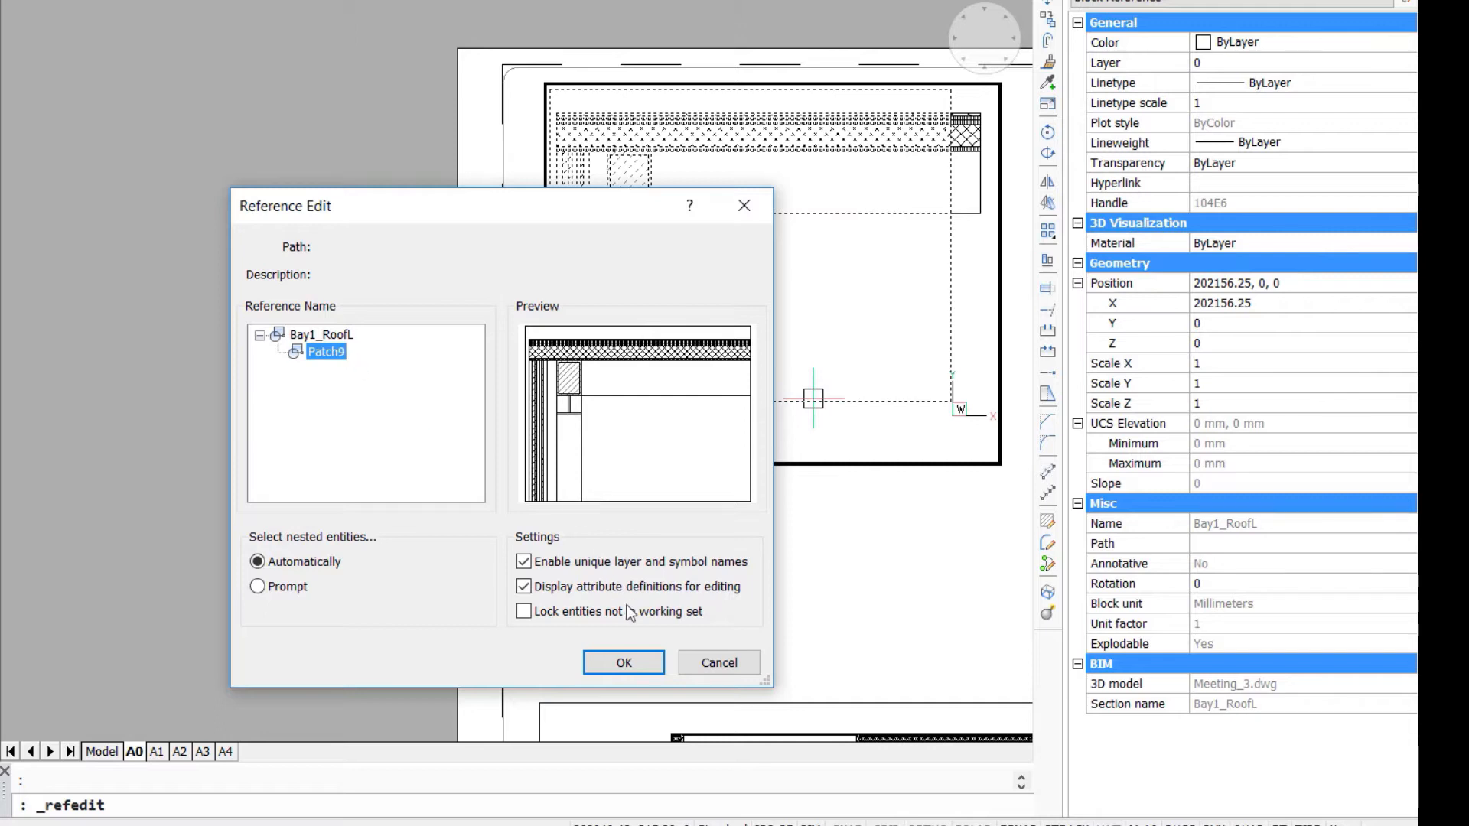
click(620, 662)
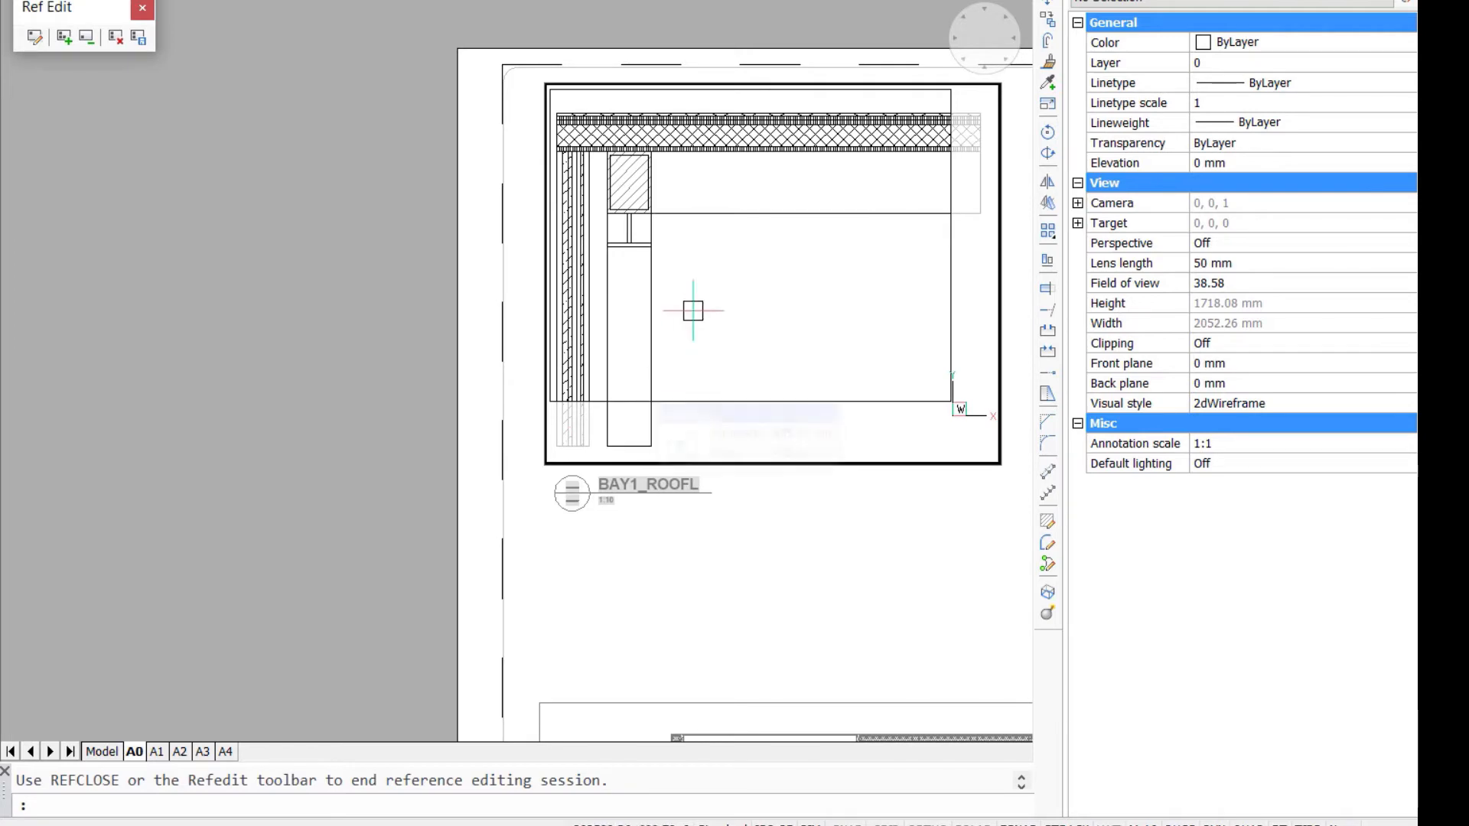
- Insert the MI_SteelStr1 block into the patch, placed where the I-beam web meets the underside of the box beam
middle_drag(697, 294, 474, 408)
scroll(478, 392, up, 2)
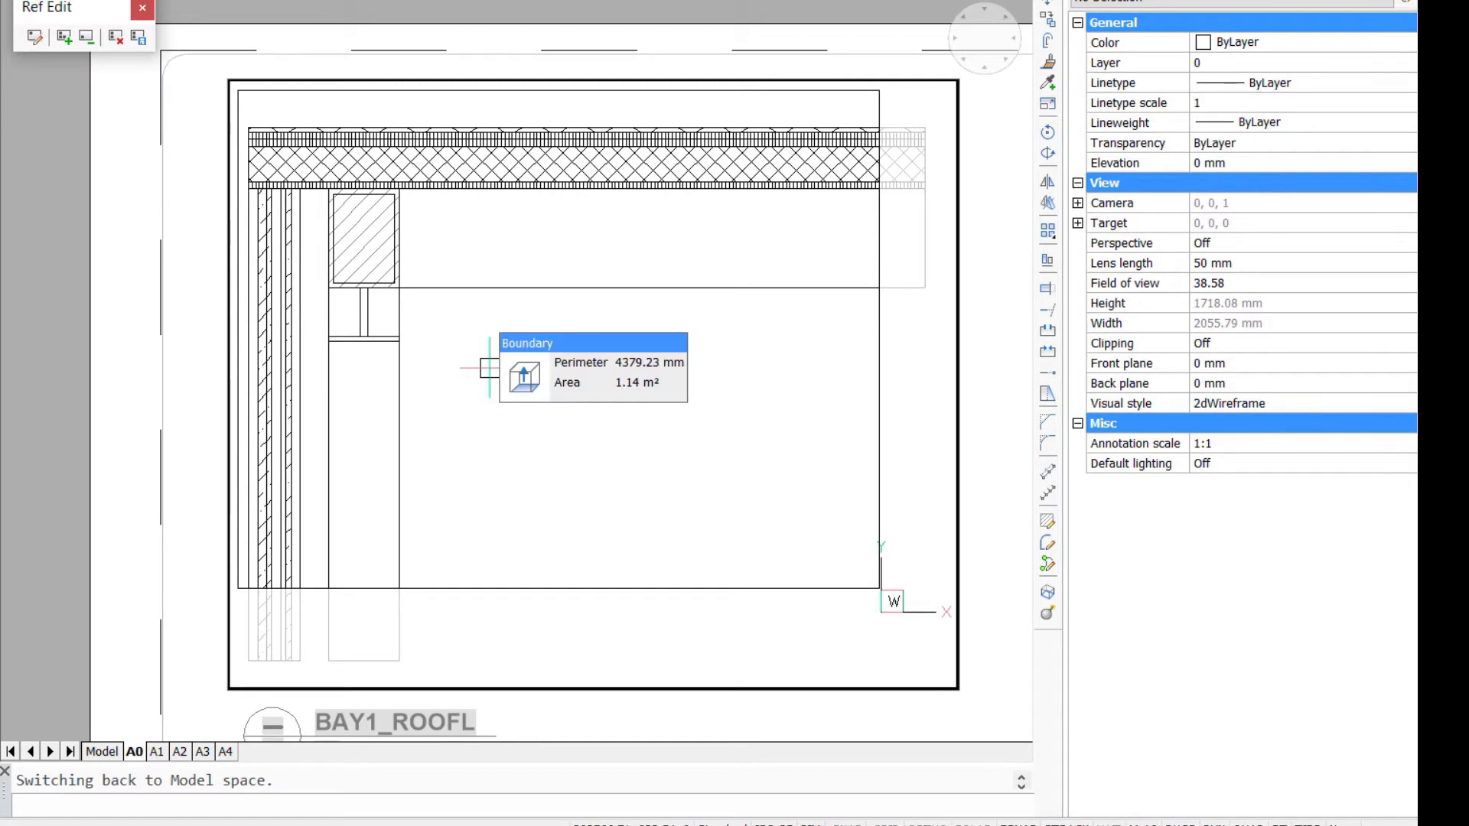
text(i)
key(Return)
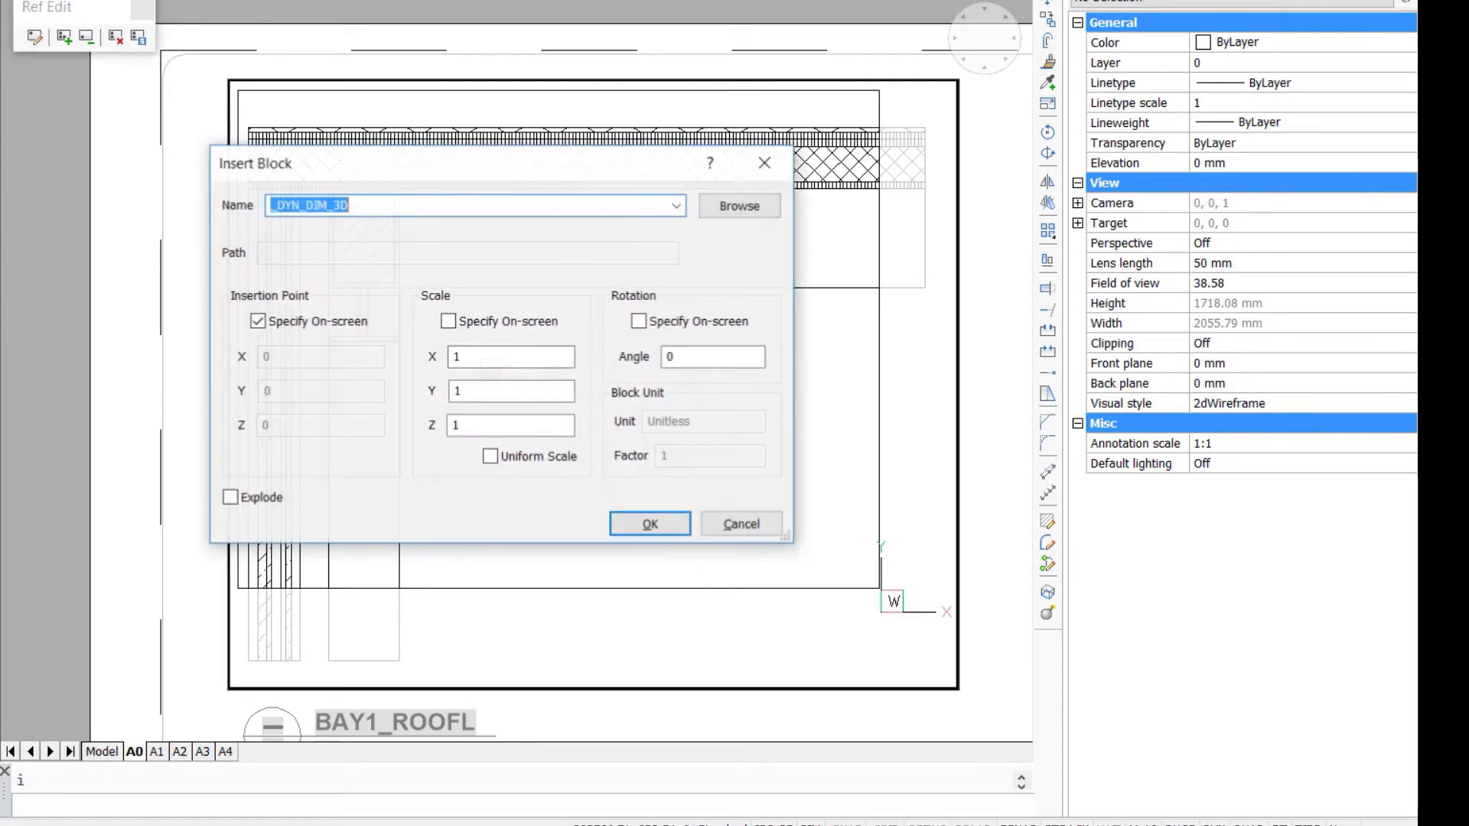
click(677, 205)
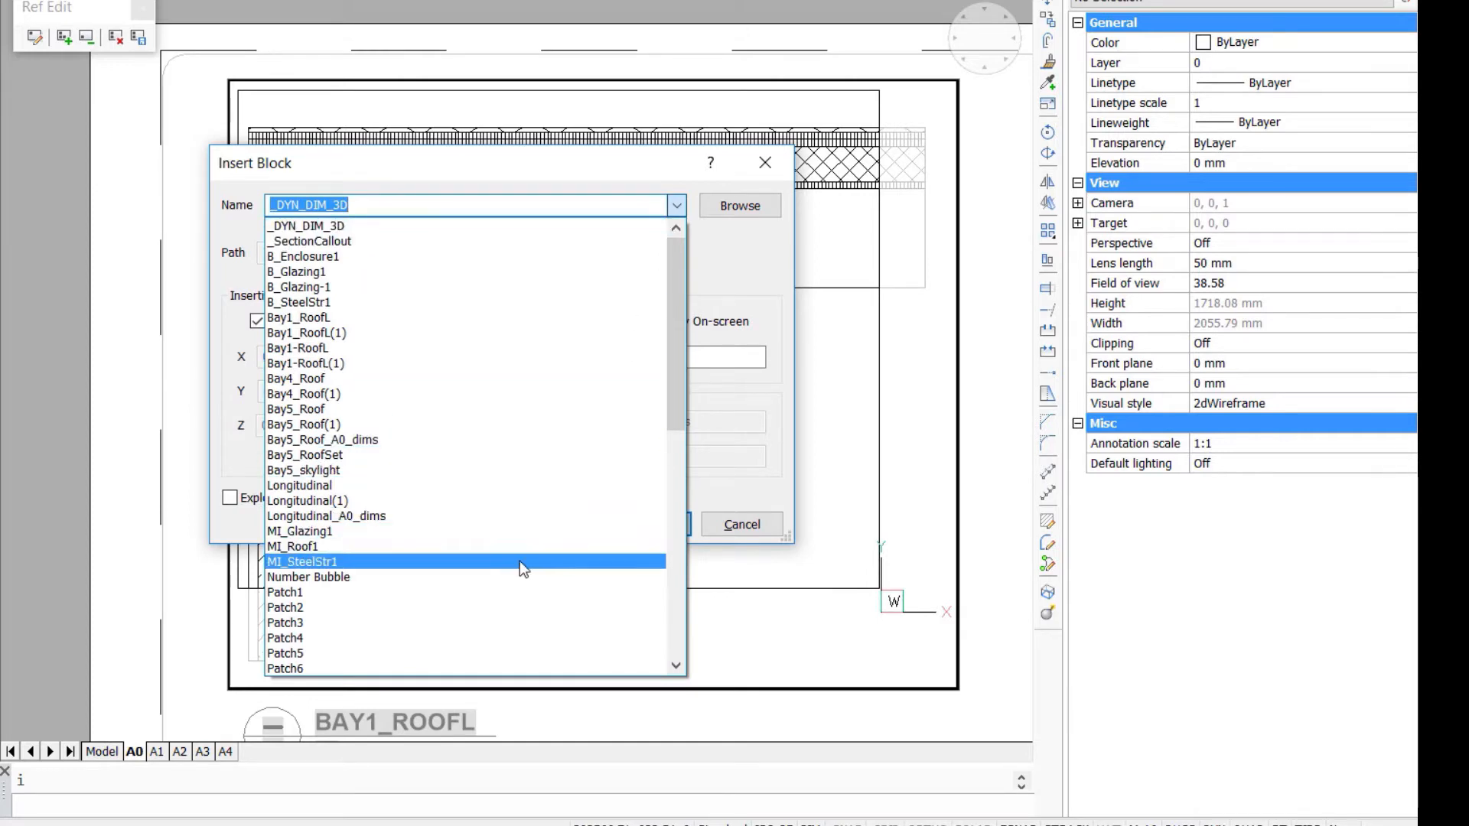
click(528, 562)
click(648, 523)
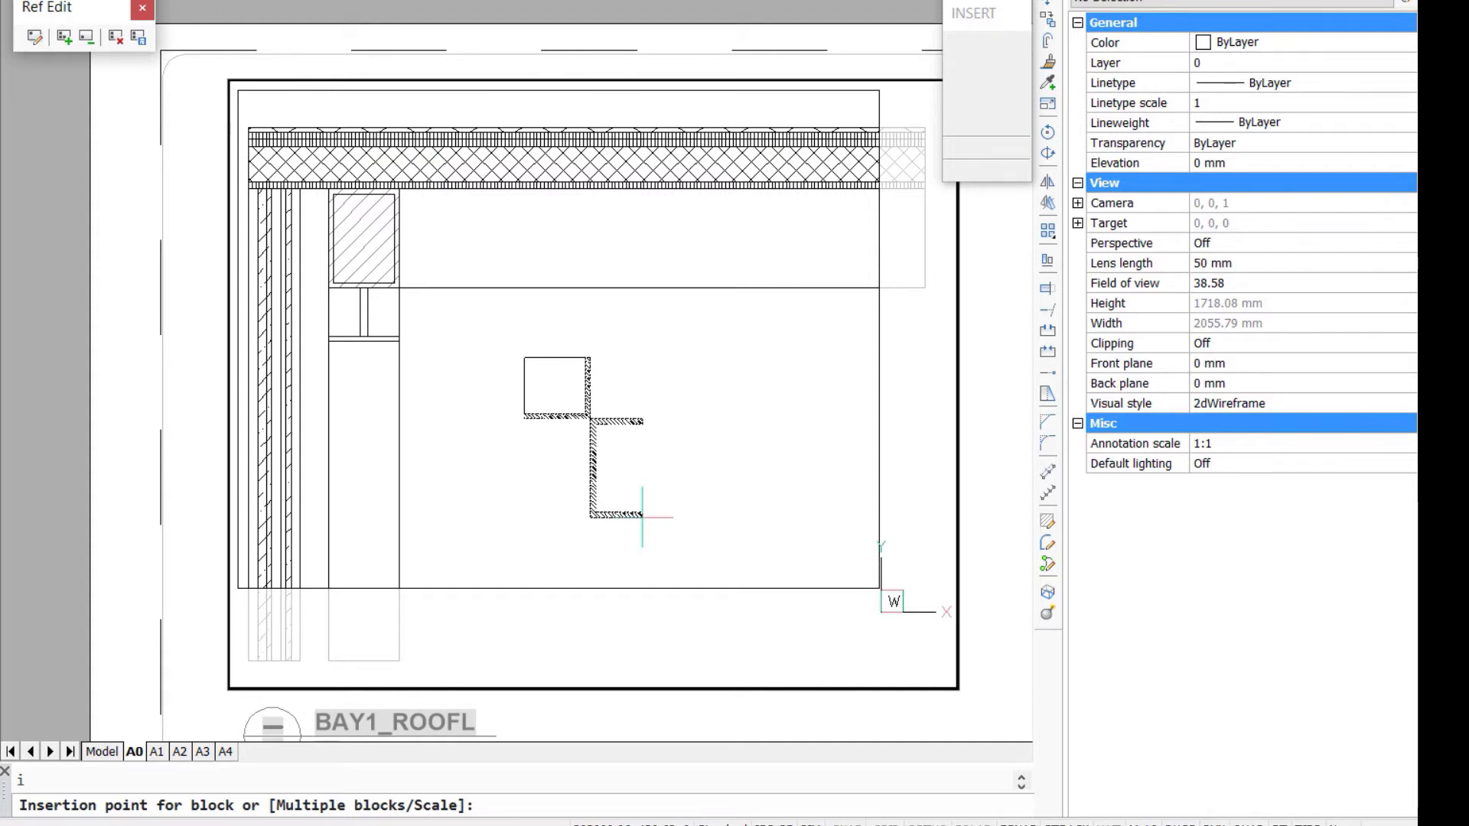
scroll(397, 366, up, 2)
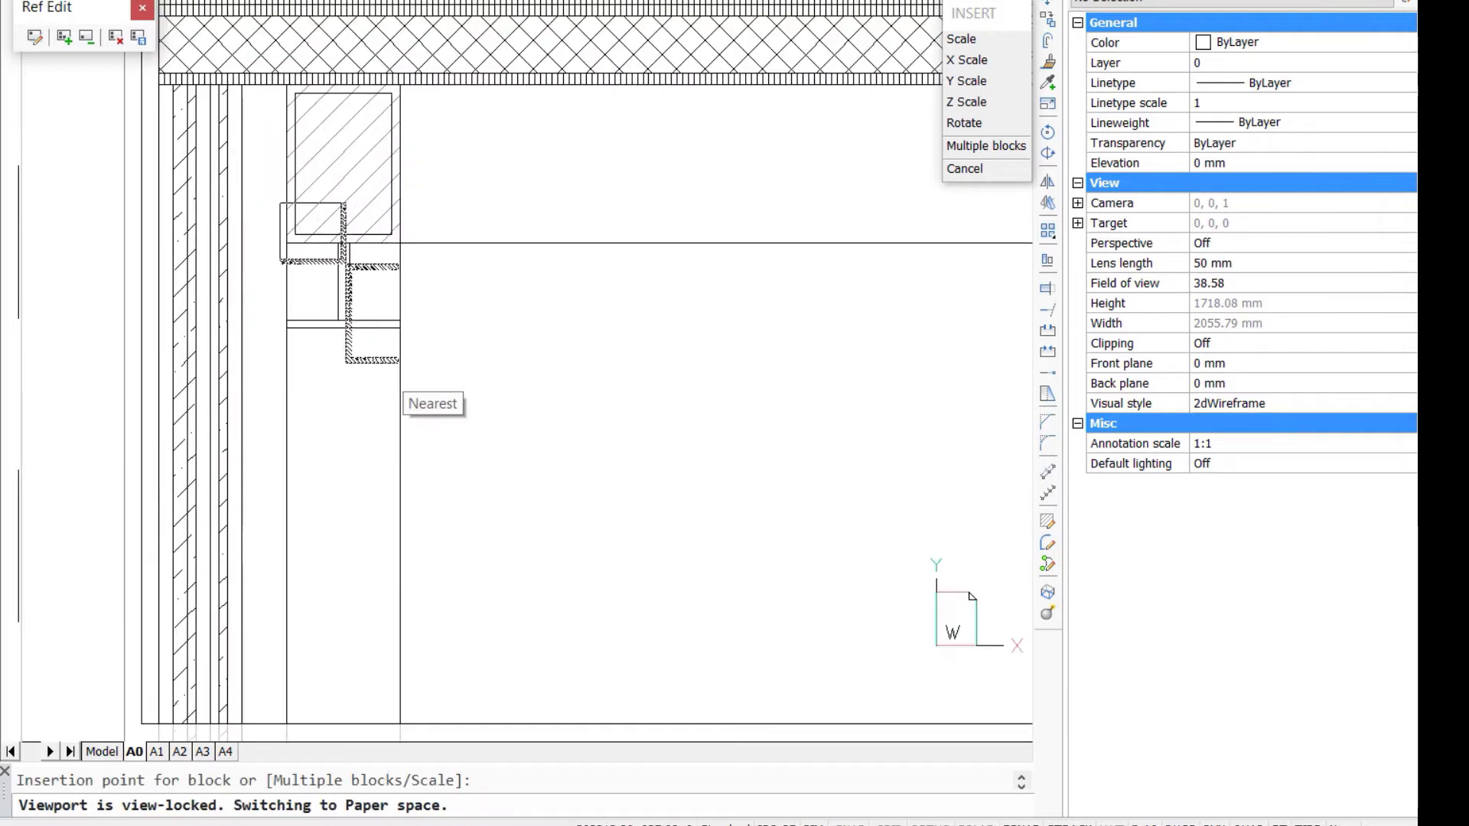
scroll(398, 366, up, 2)
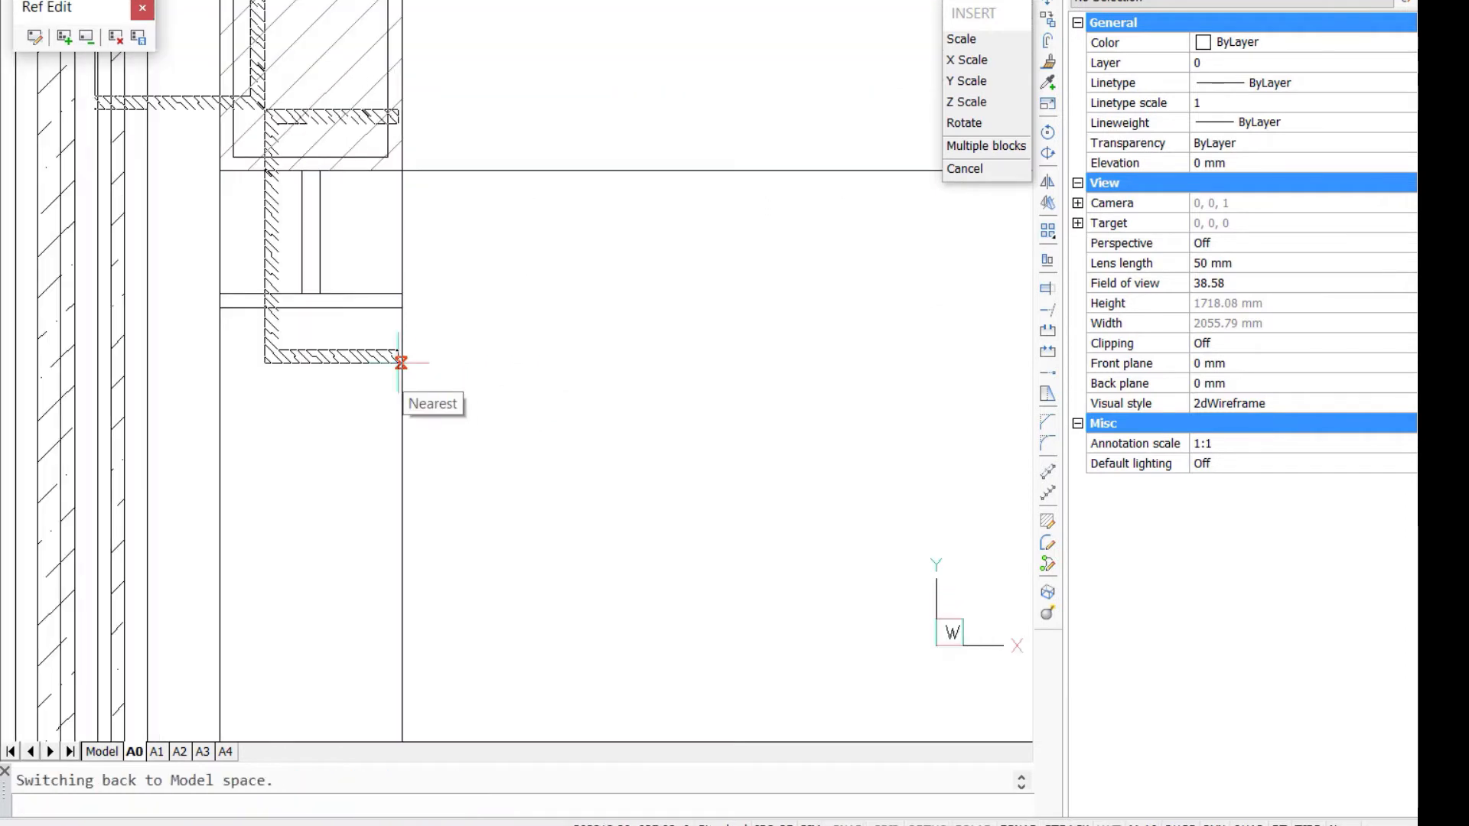
click(318, 169)
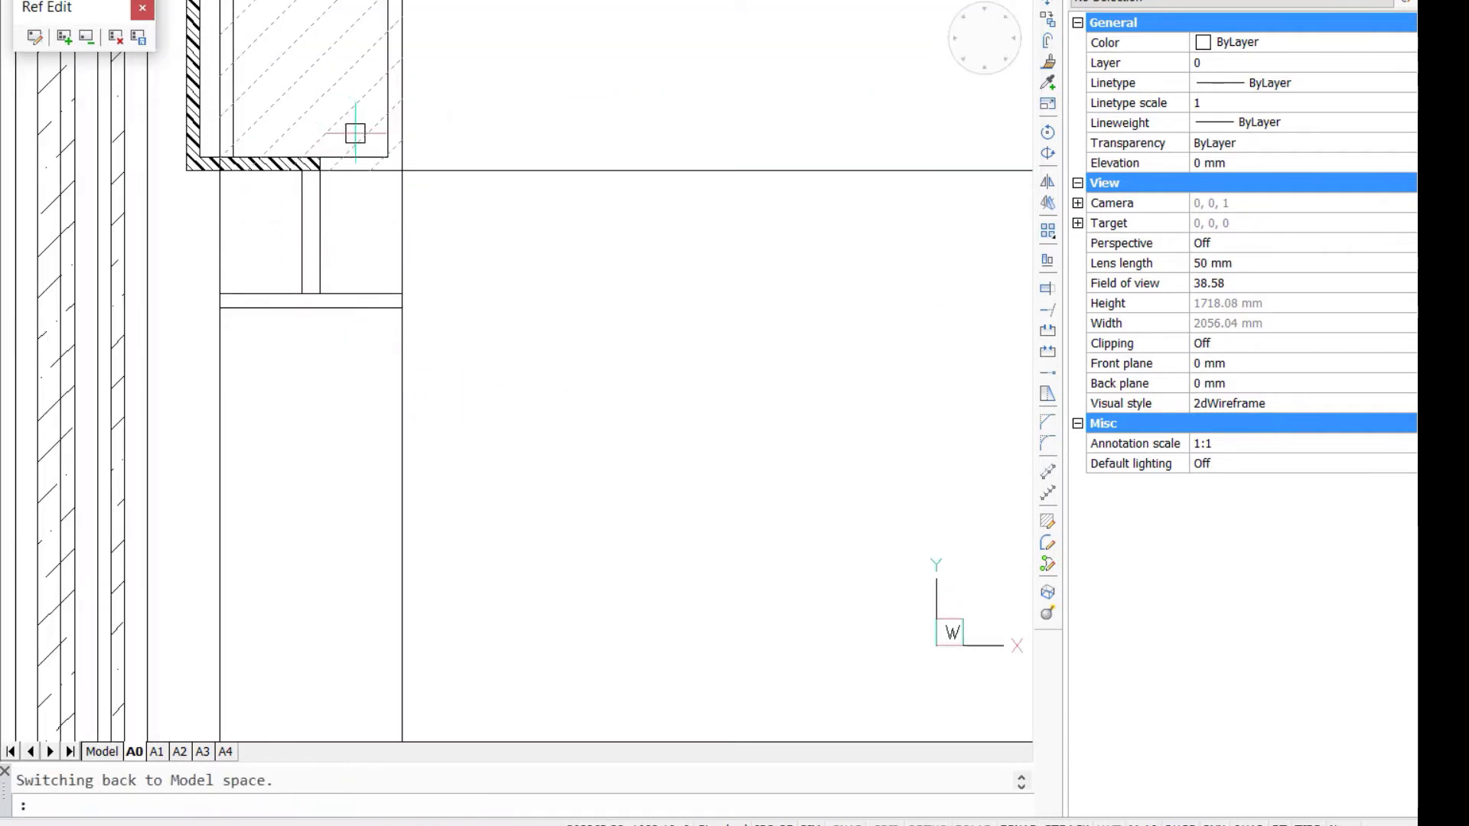
- Remove the diagonal hatch from the box beam section in the patch
mouse_move(525, 102)
middle_down()
mouse_move(721, 387)
mouse_move(688, 374)
middle_up()
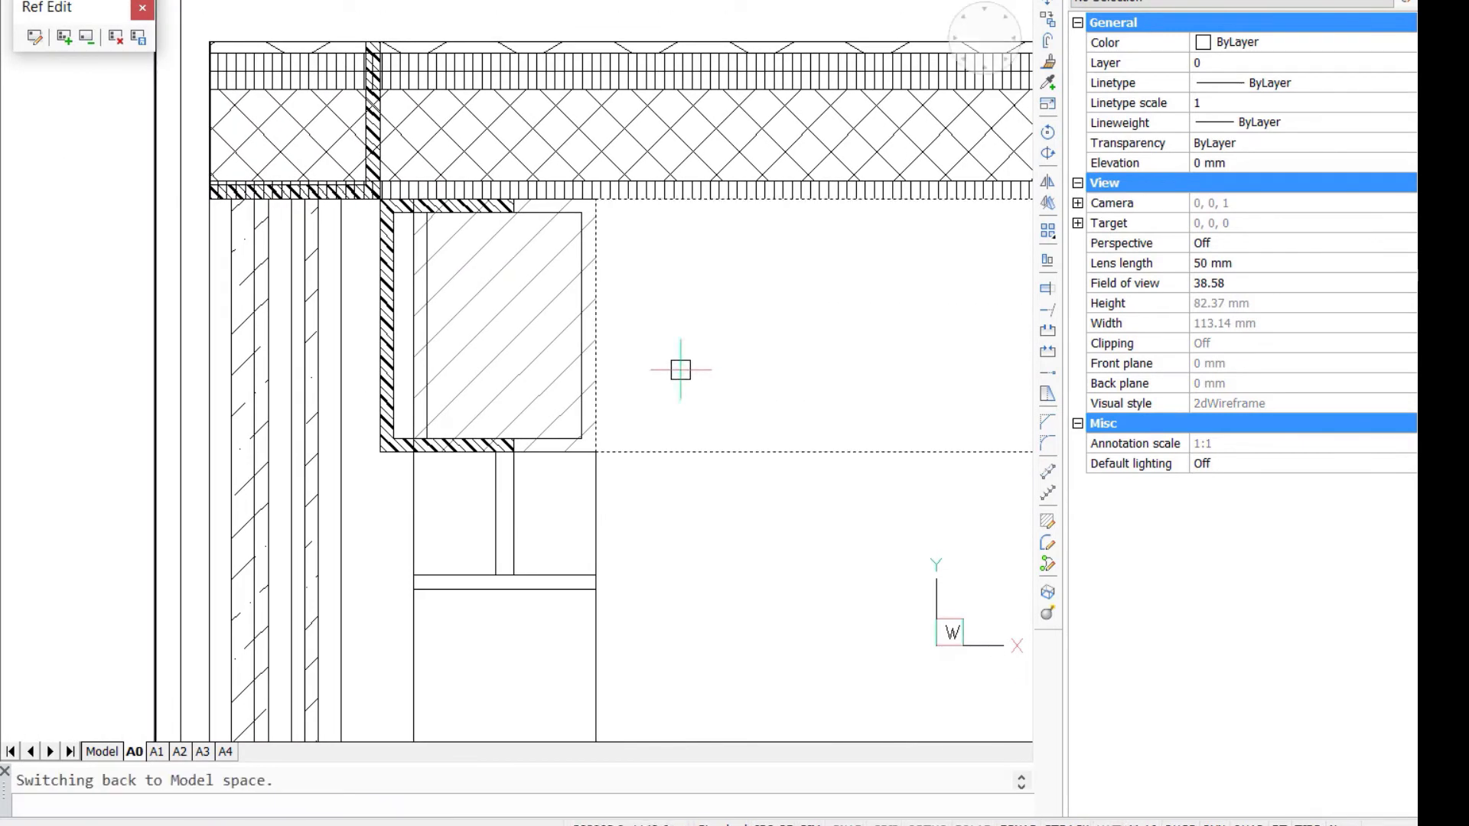
click(533, 347)
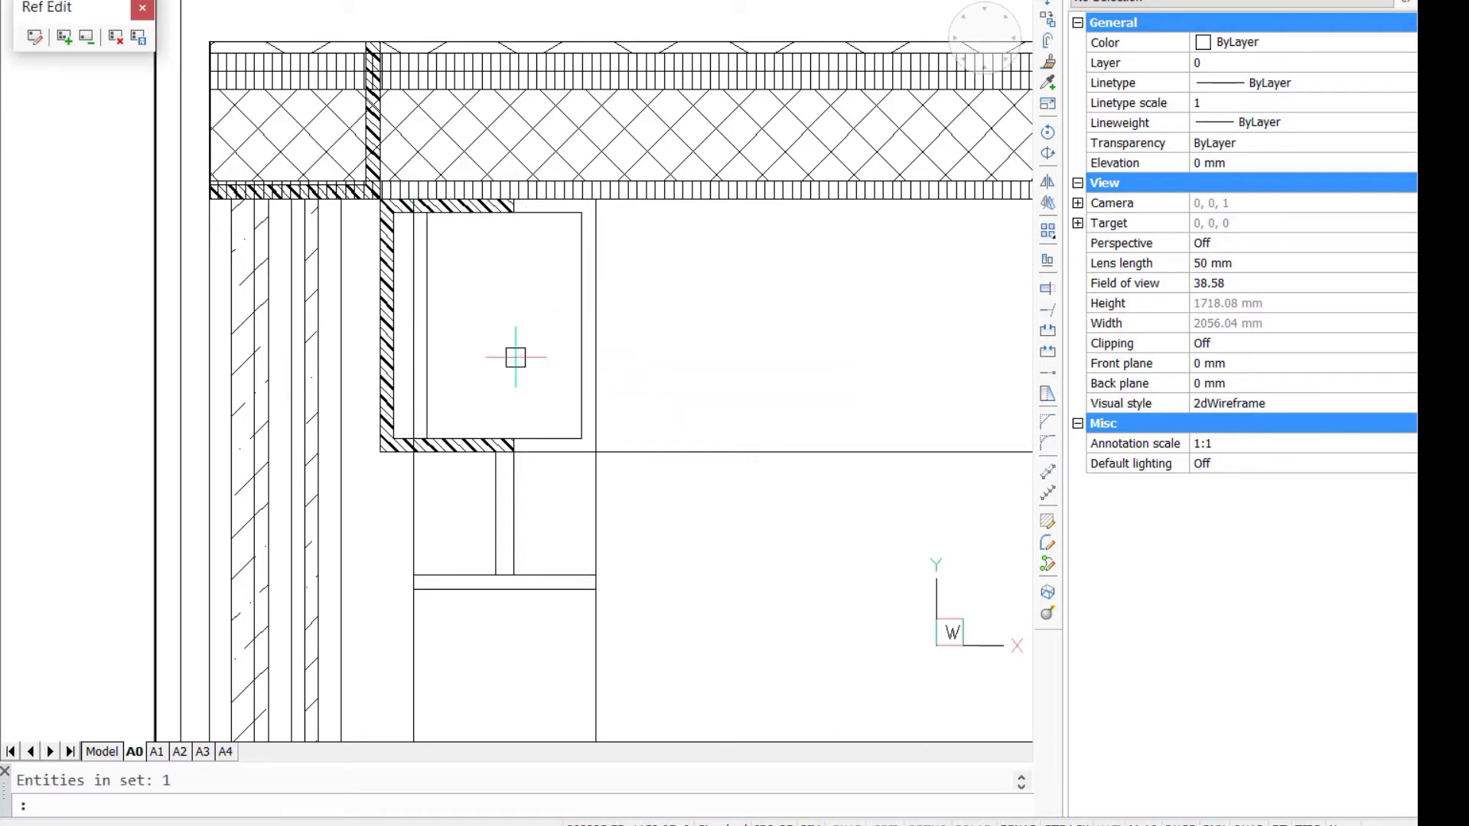
- Delete the vertical lines running through the box beam section beside its hatched web
click(516, 356)
click(395, 277)
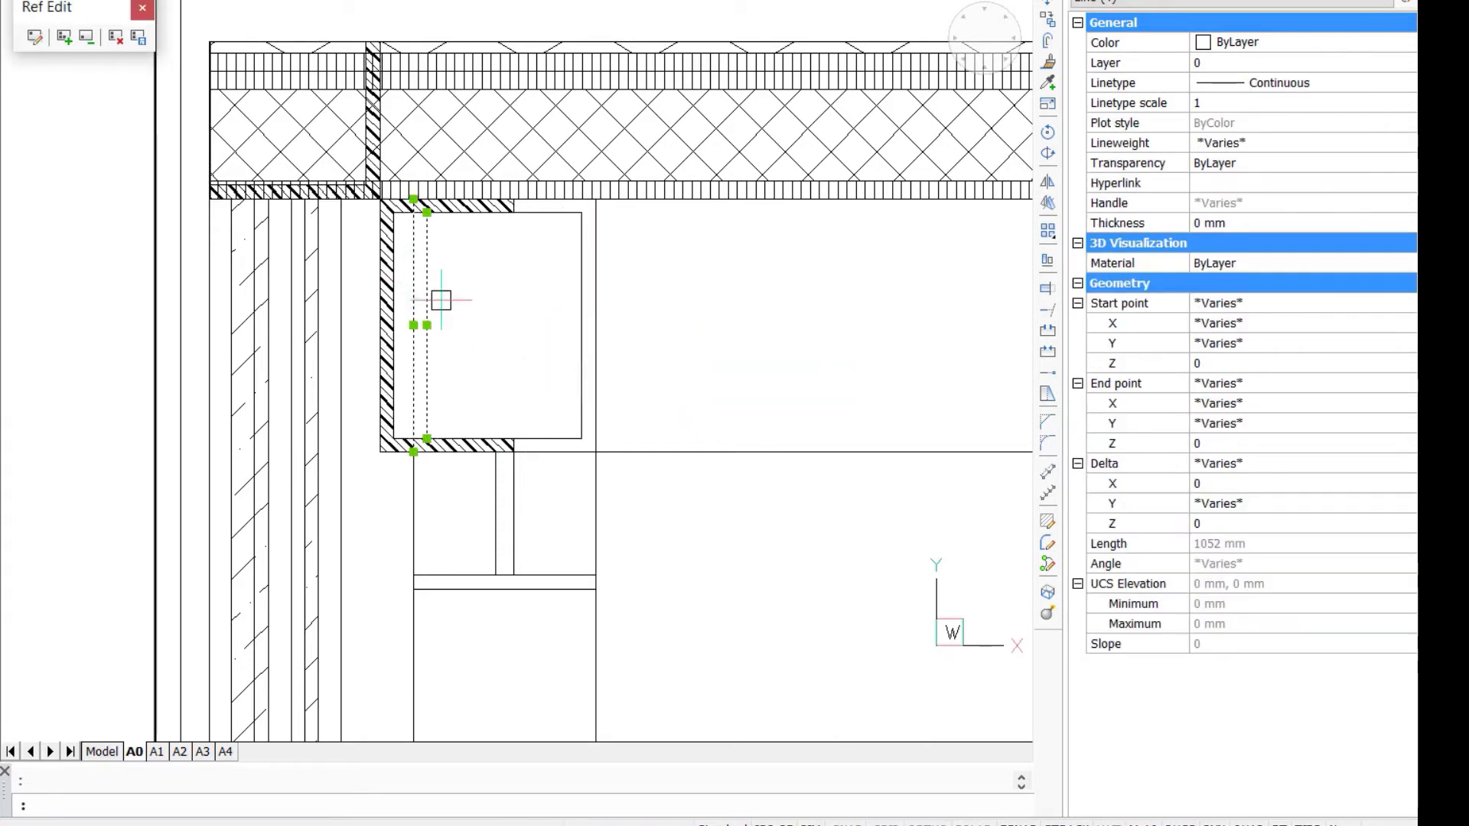
key(Return)
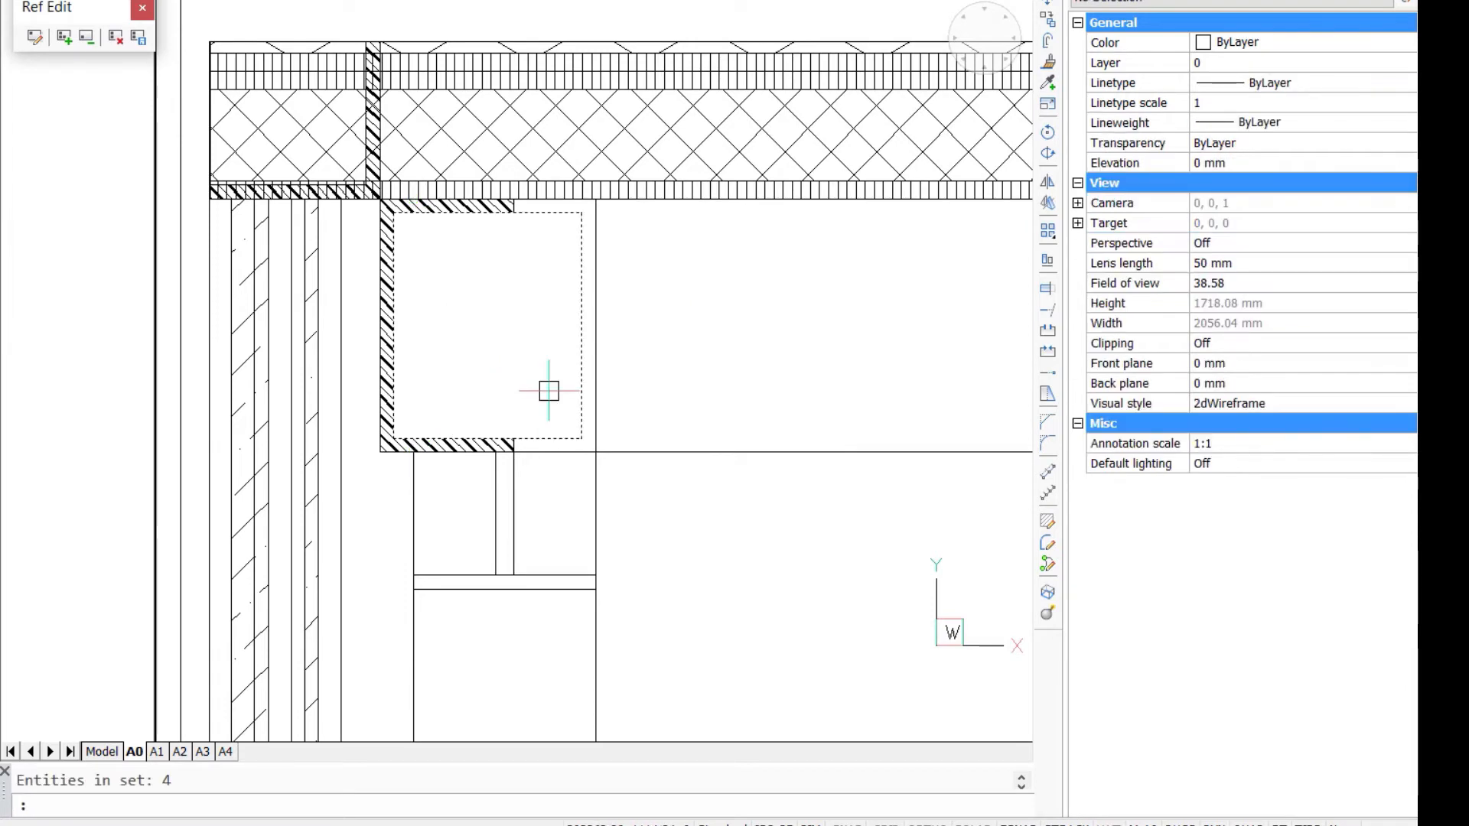
- Shorten the box beam's lower inner edge line so it starts where the hatched bottom flange ends
click(528, 439)
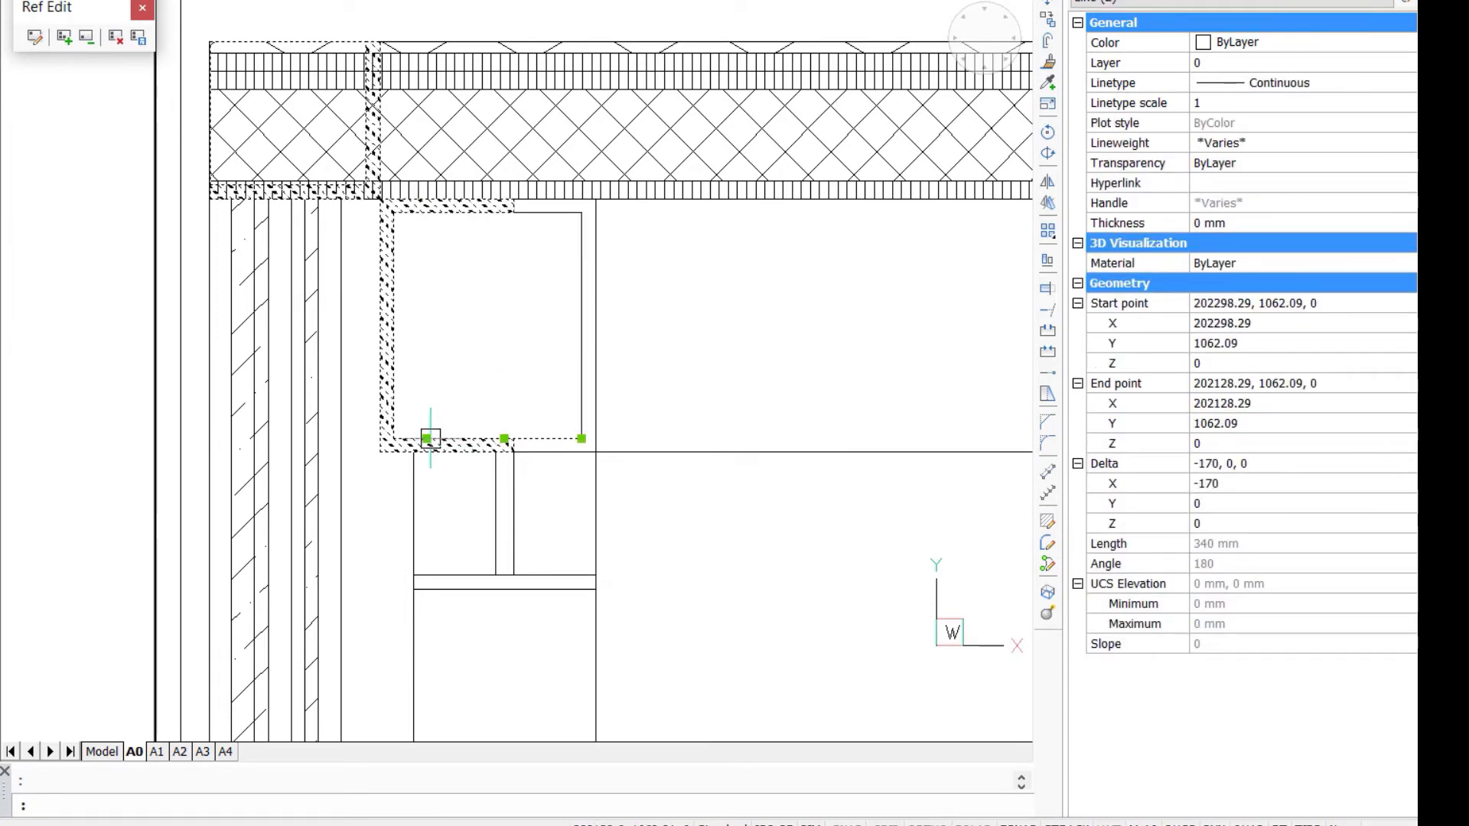
click(426, 438)
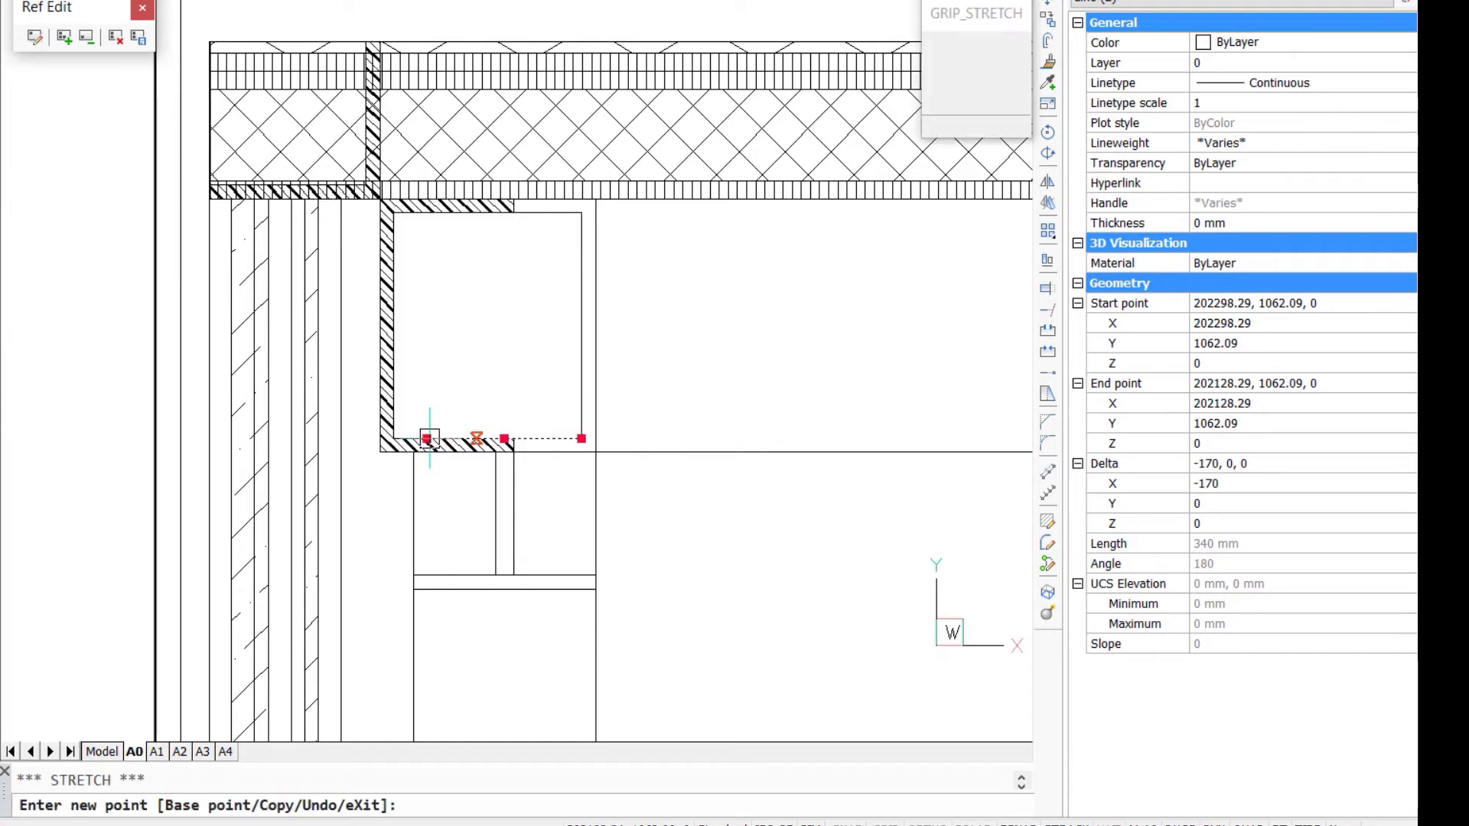
click(513, 438)
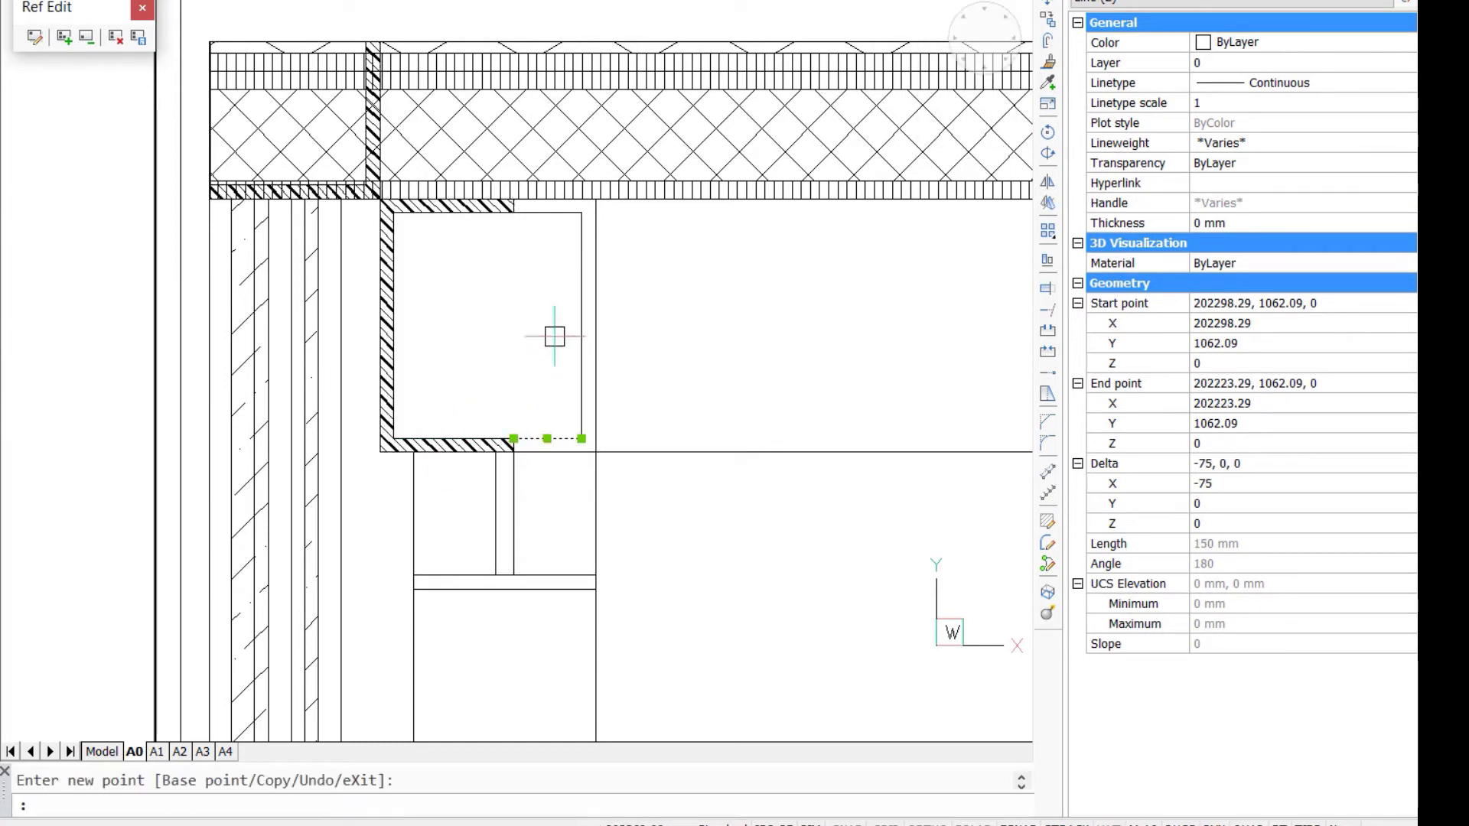
key(ctrl+z)
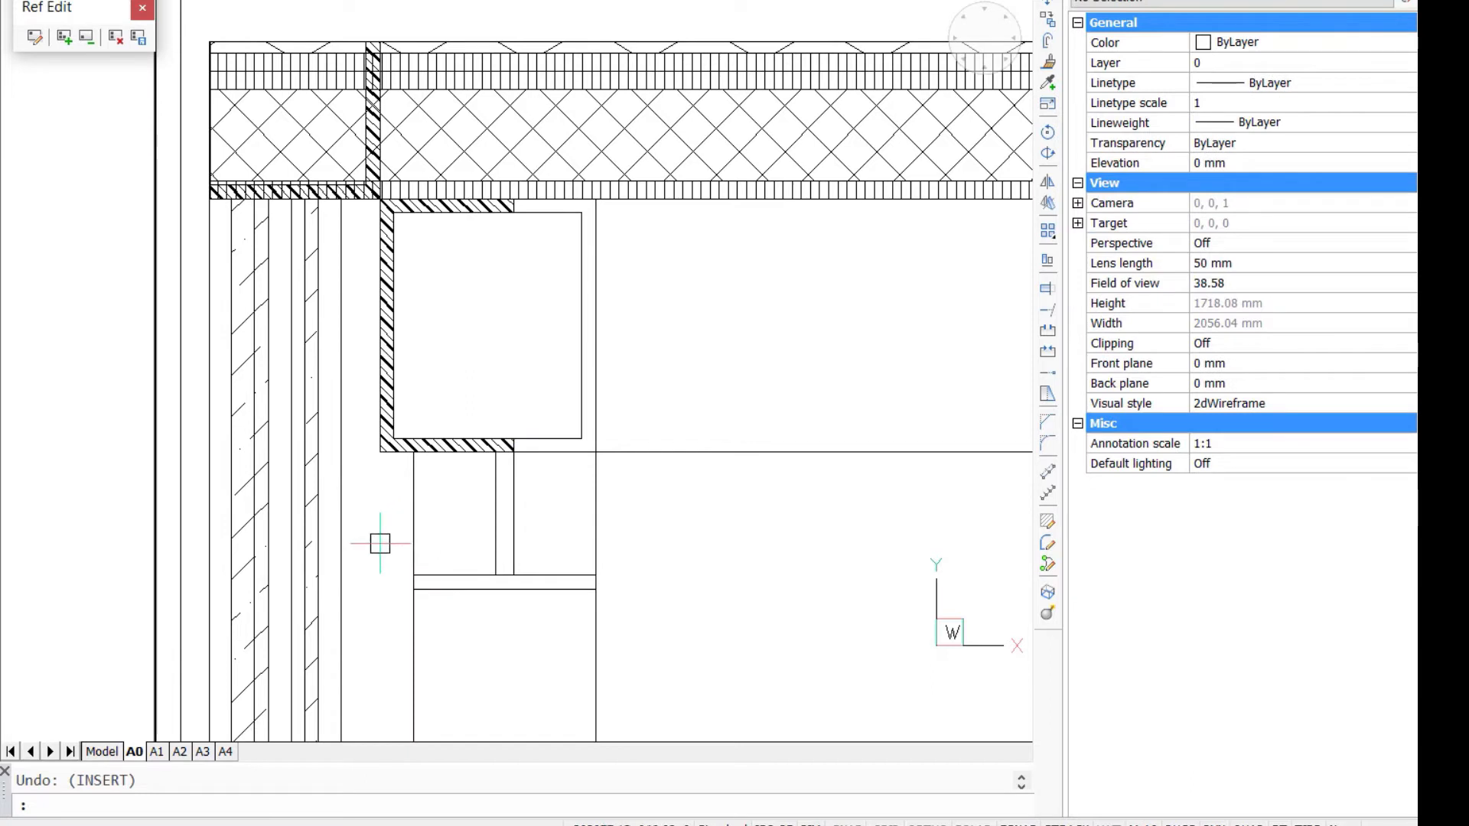
- Delete all wall layer lines and hatches inside the patch below the steel angle
click(380, 543)
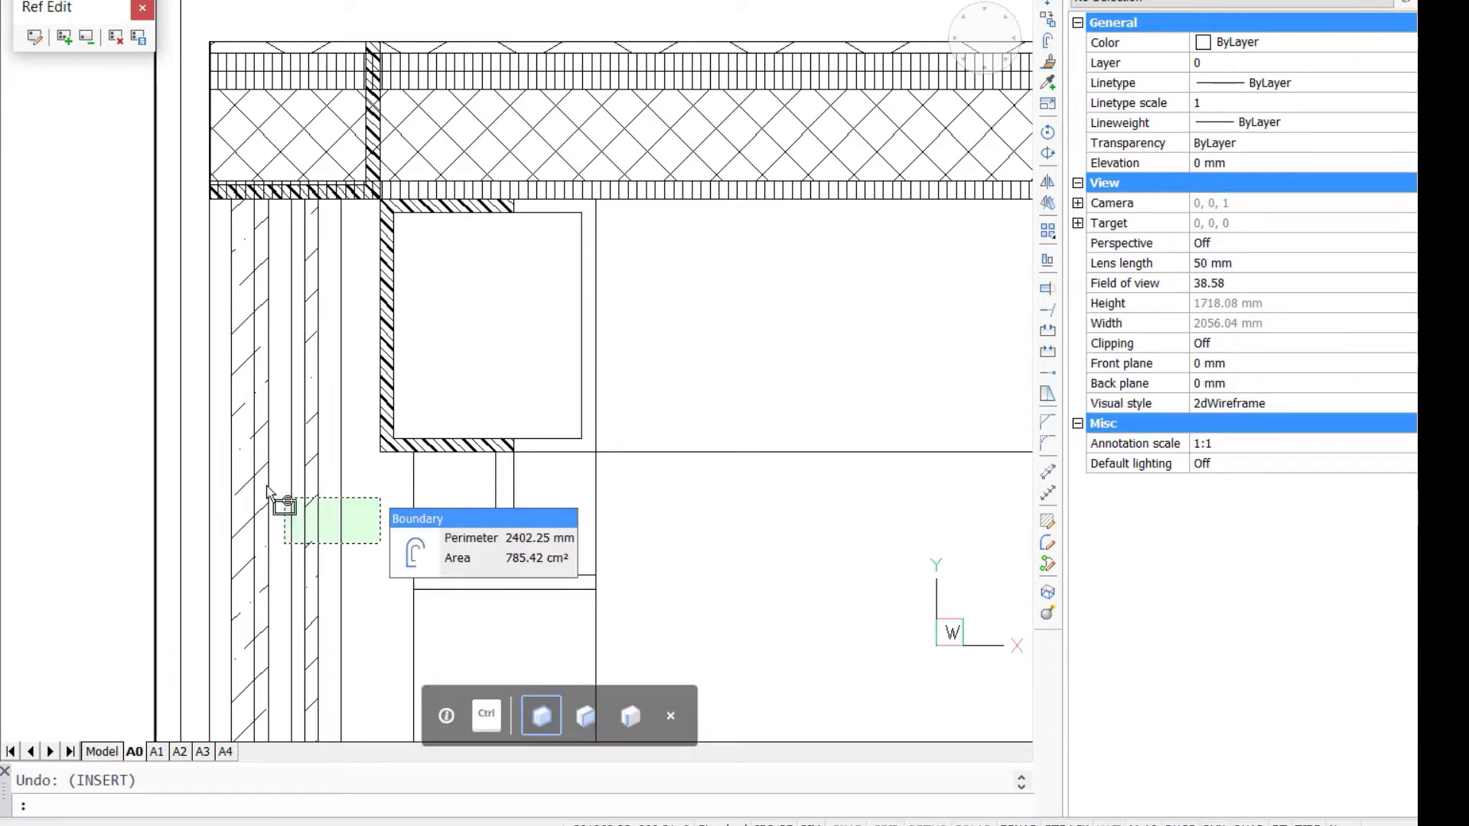
click(205, 464)
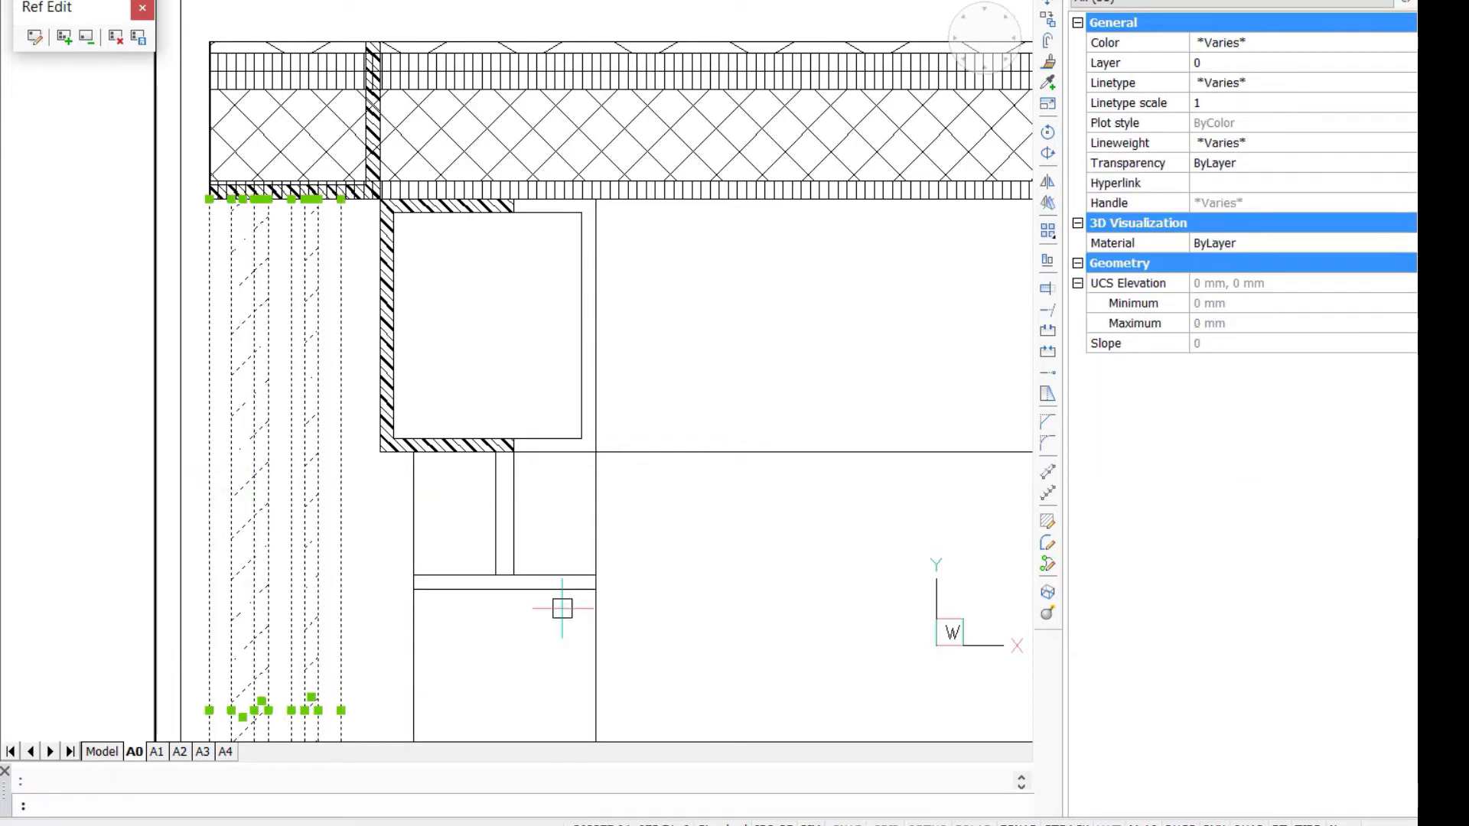
key(Delete)
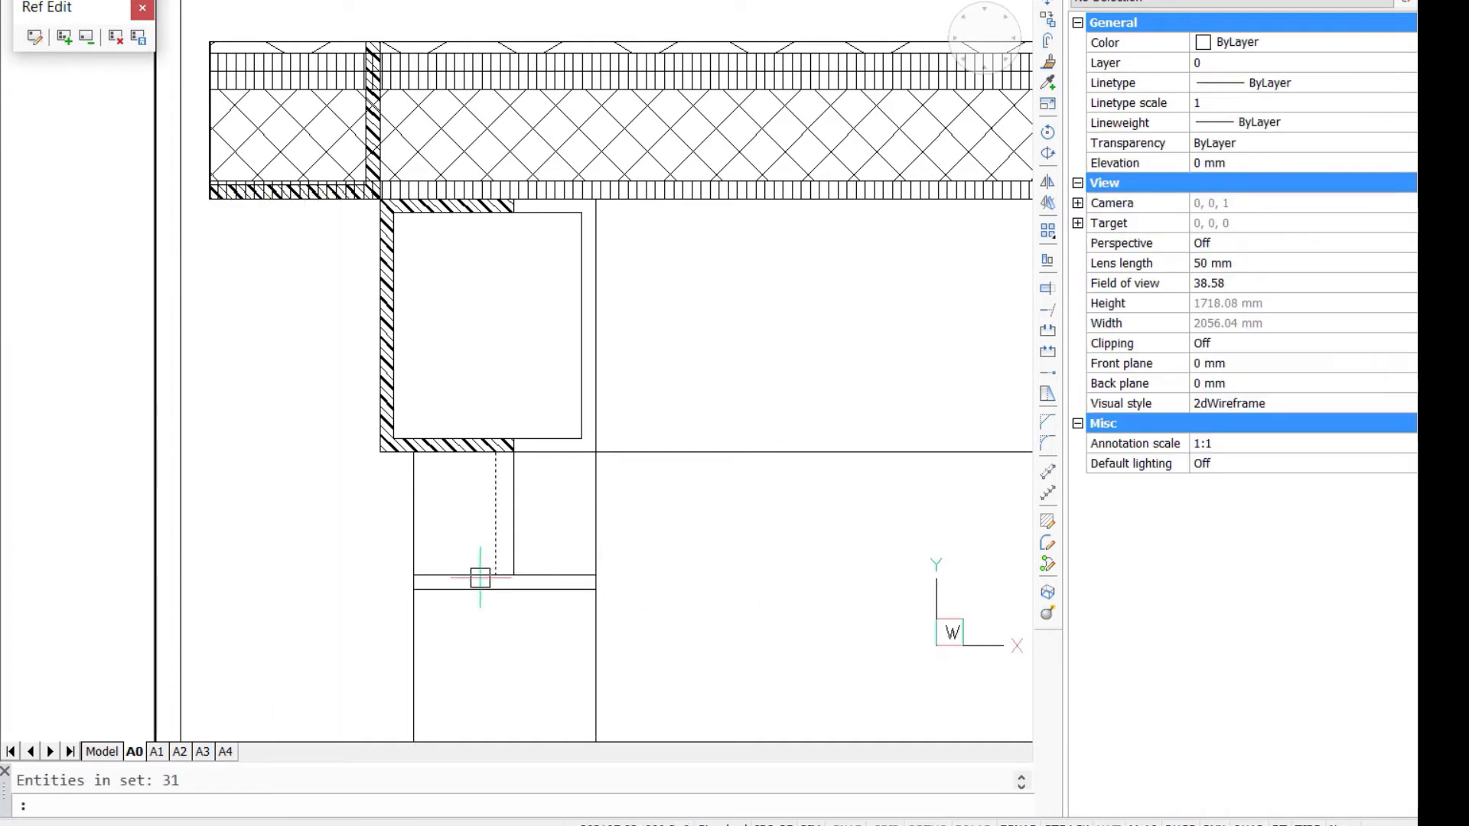
- Insert the MI_Glazing1 block with its insertion point at the outer lower corner of the hatched steel angle
mouse_move(456, 546)
text(i)
key(Return)
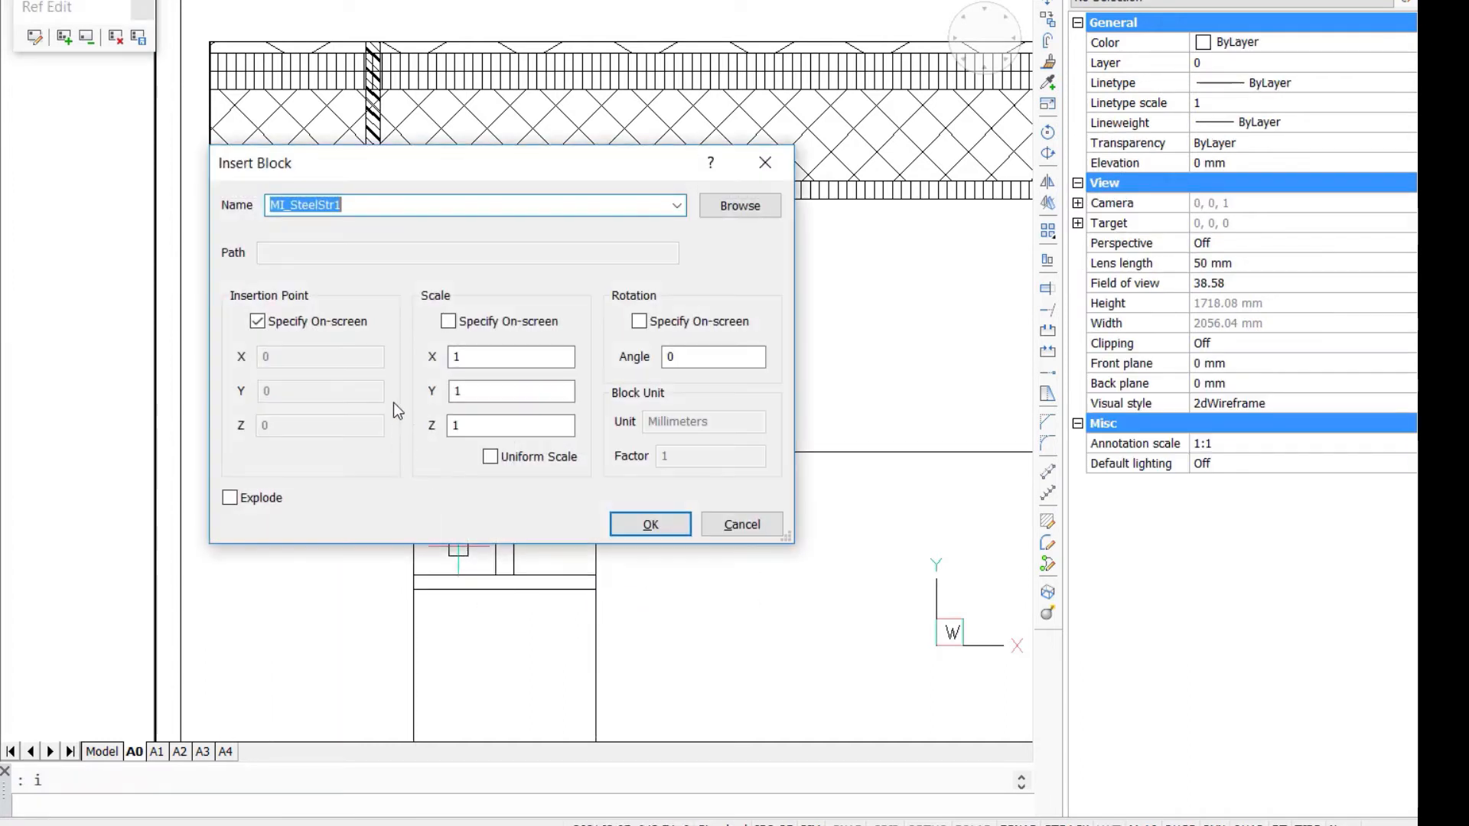
click(677, 205)
click(640, 233)
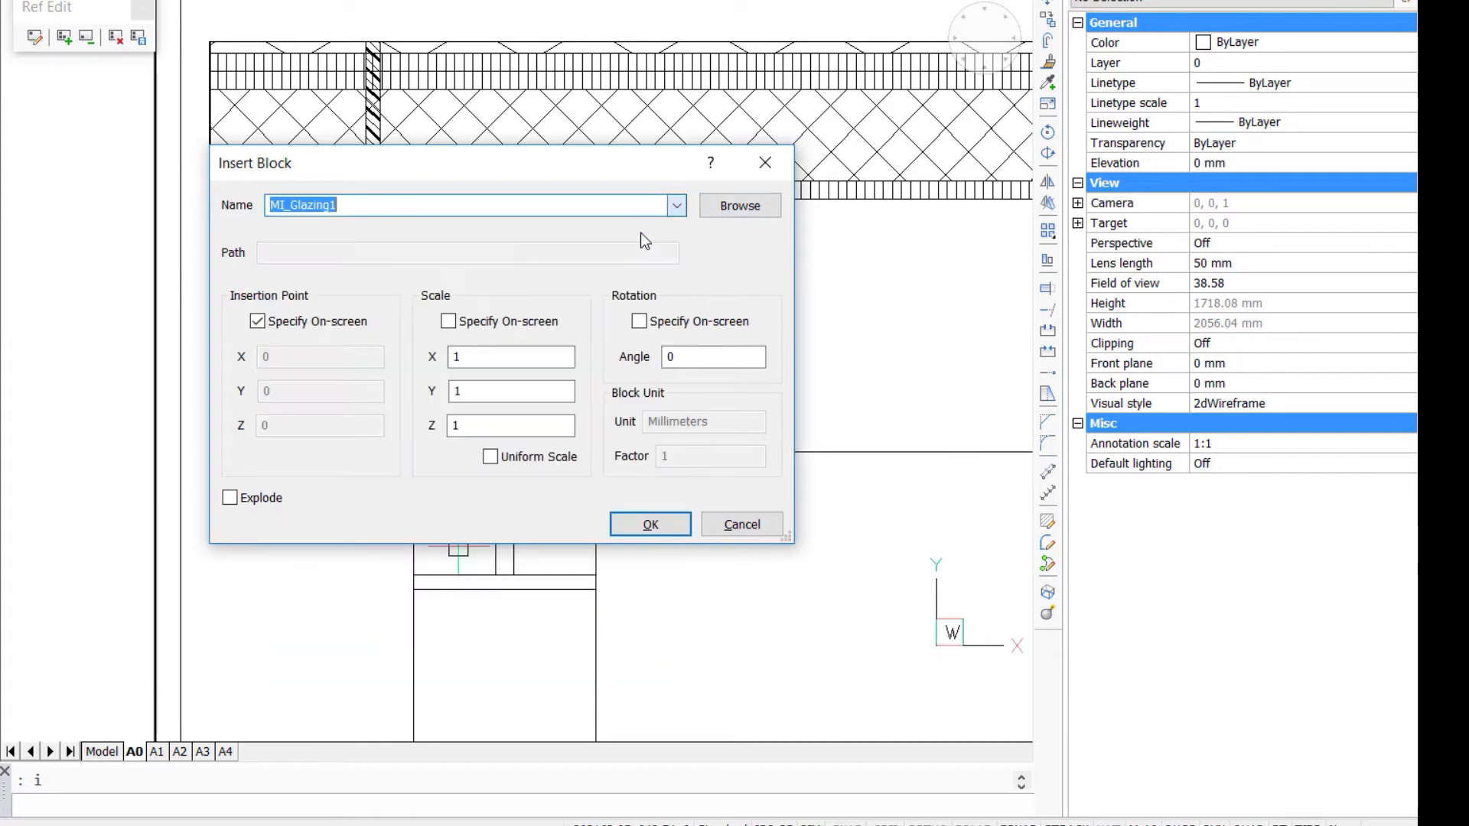
click(650, 524)
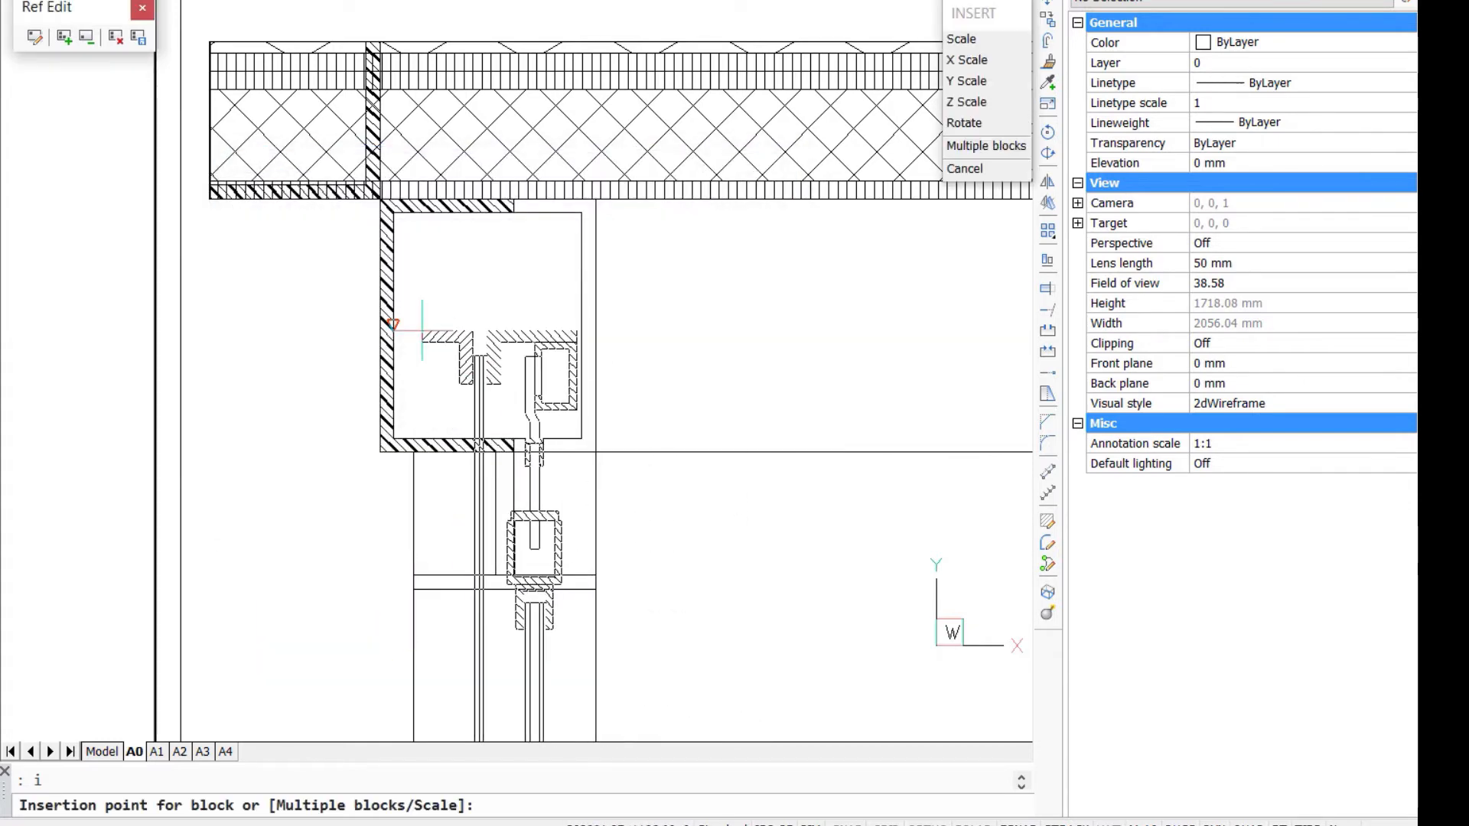
click(210, 201)
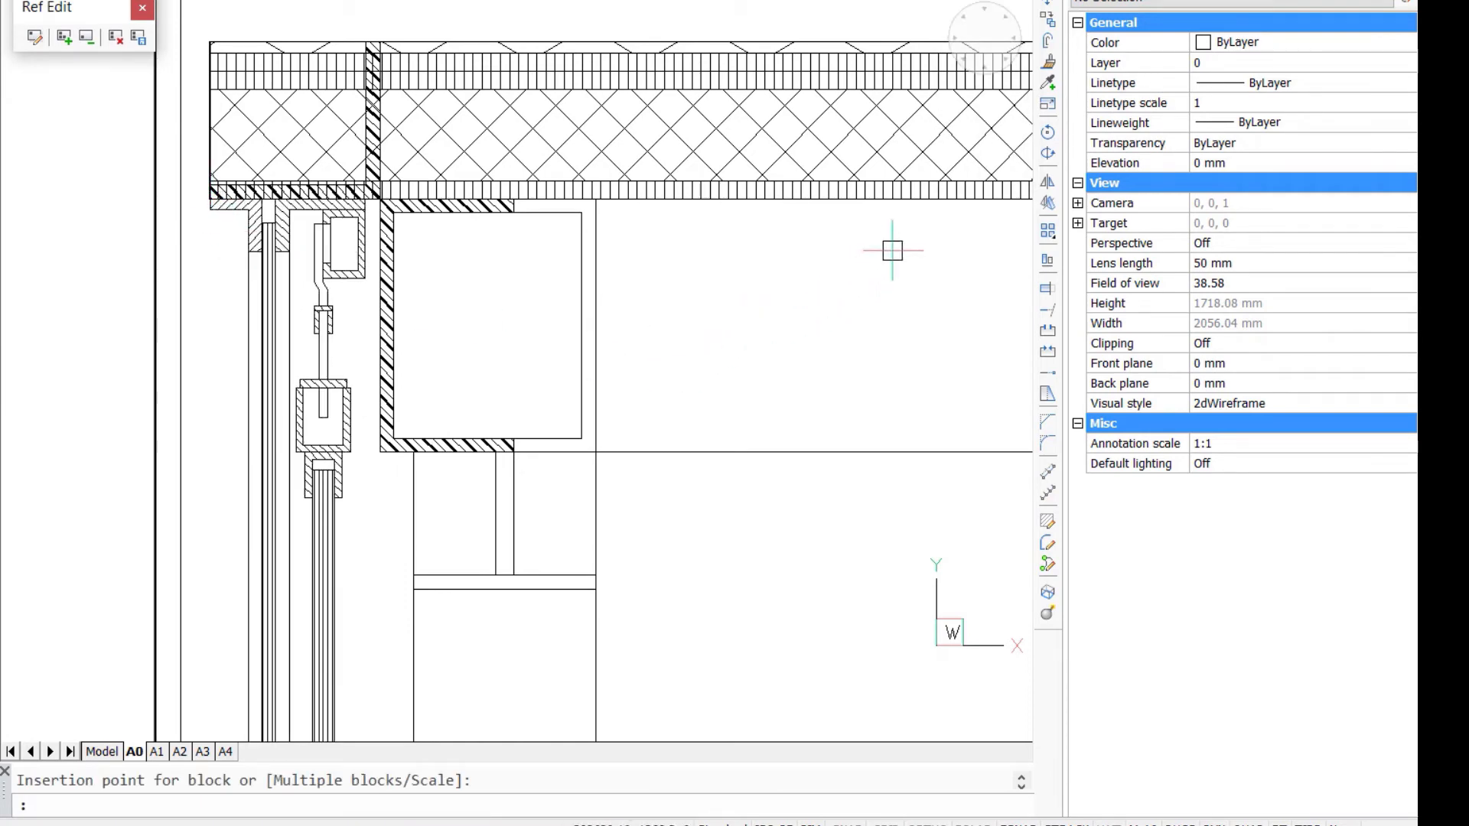
- Delete the roof build-up's layer lines and hatches above the beams in the patch
scroll(828, 281, down, 2)
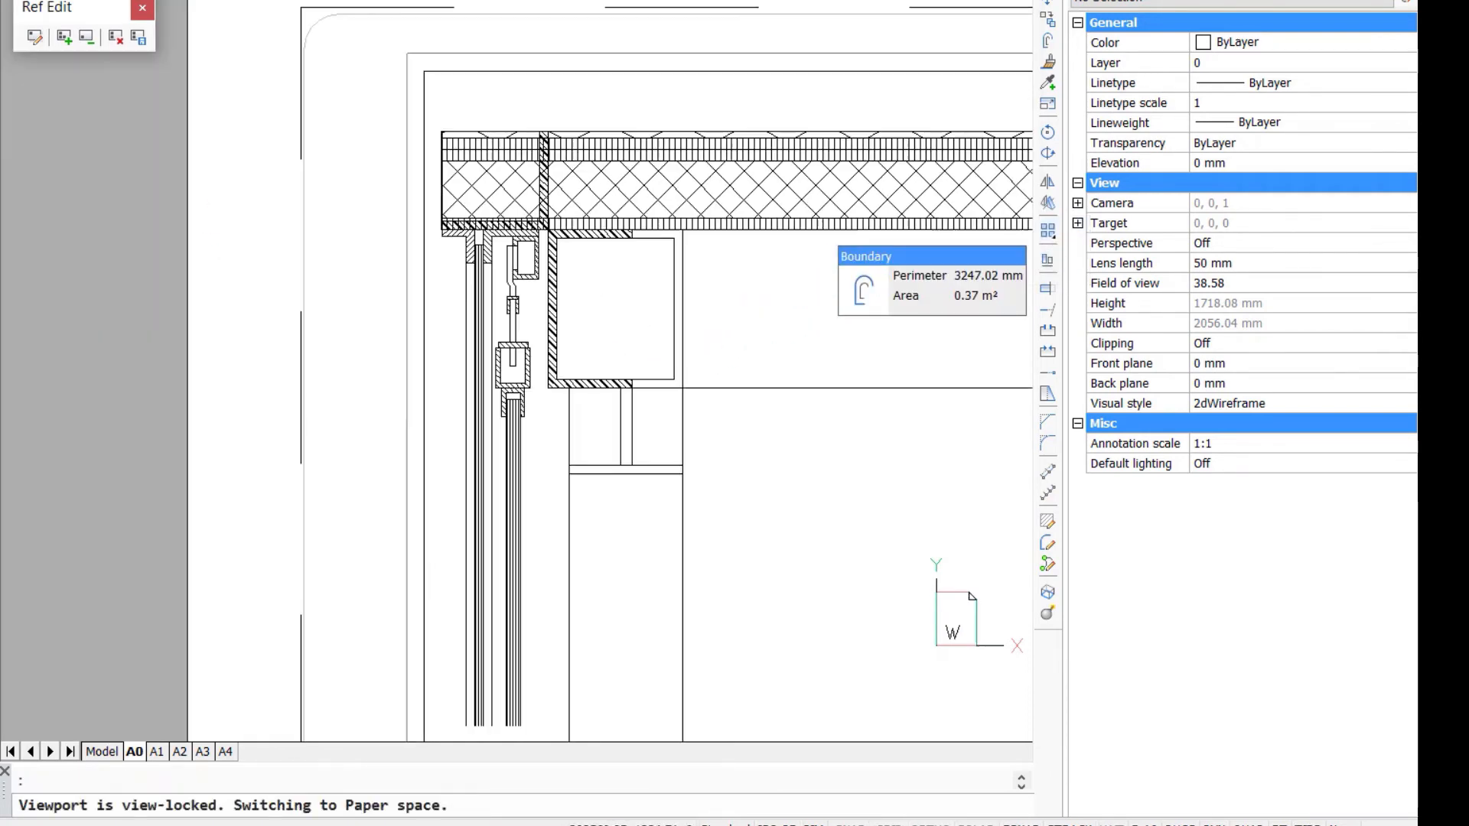
click(795, 254)
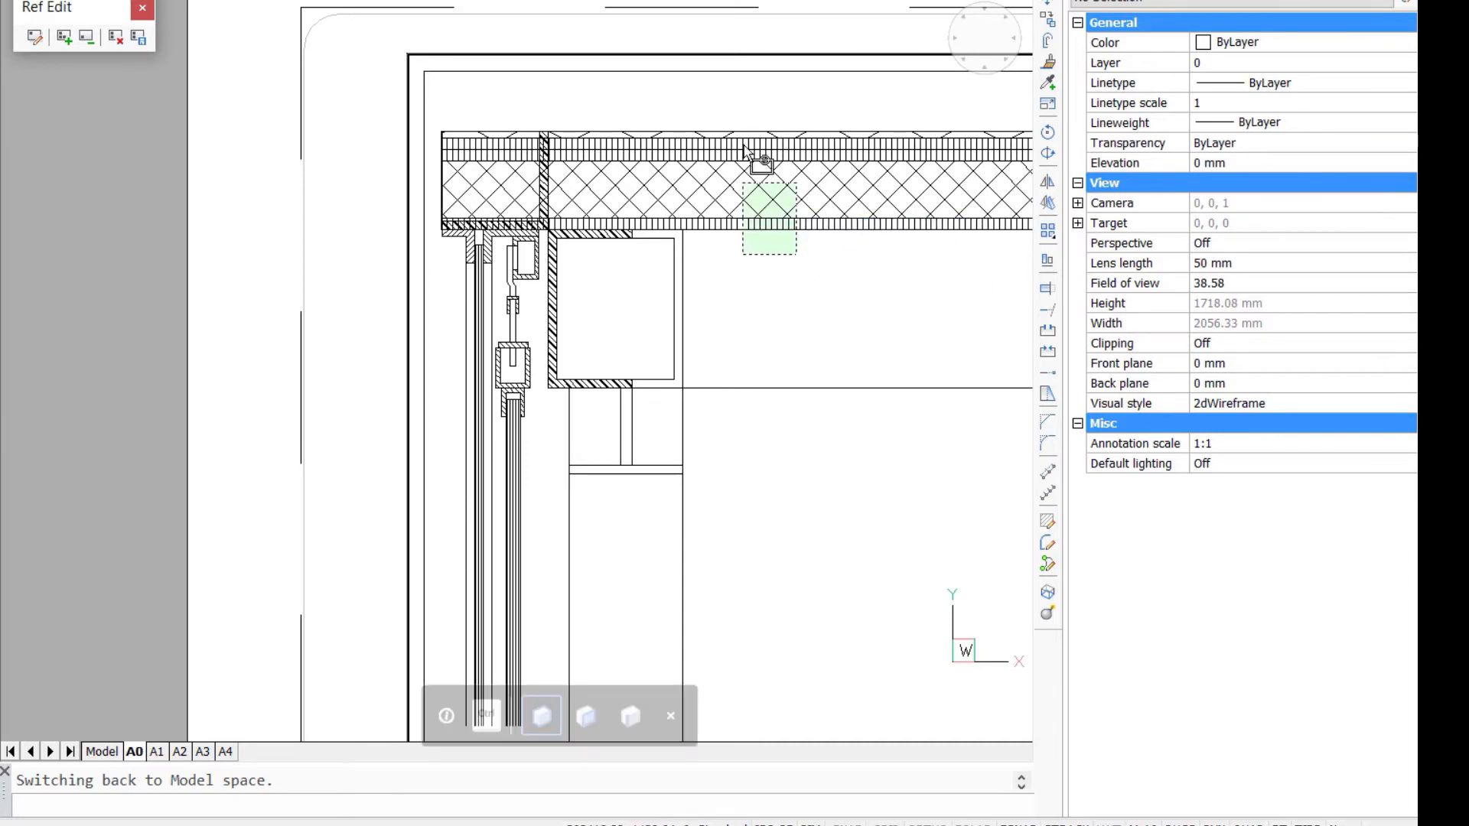
click(735, 106)
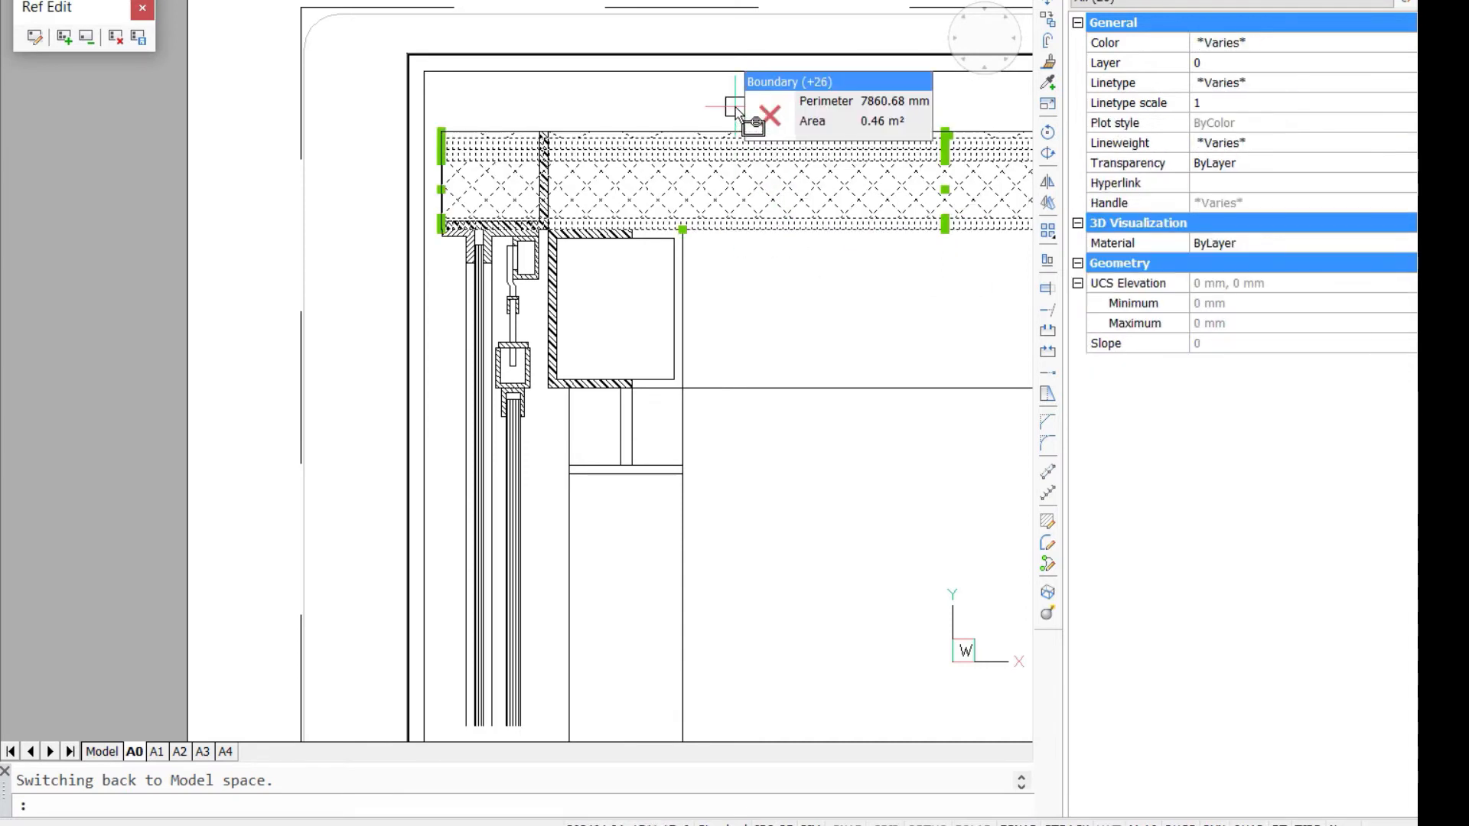
key(Delete)
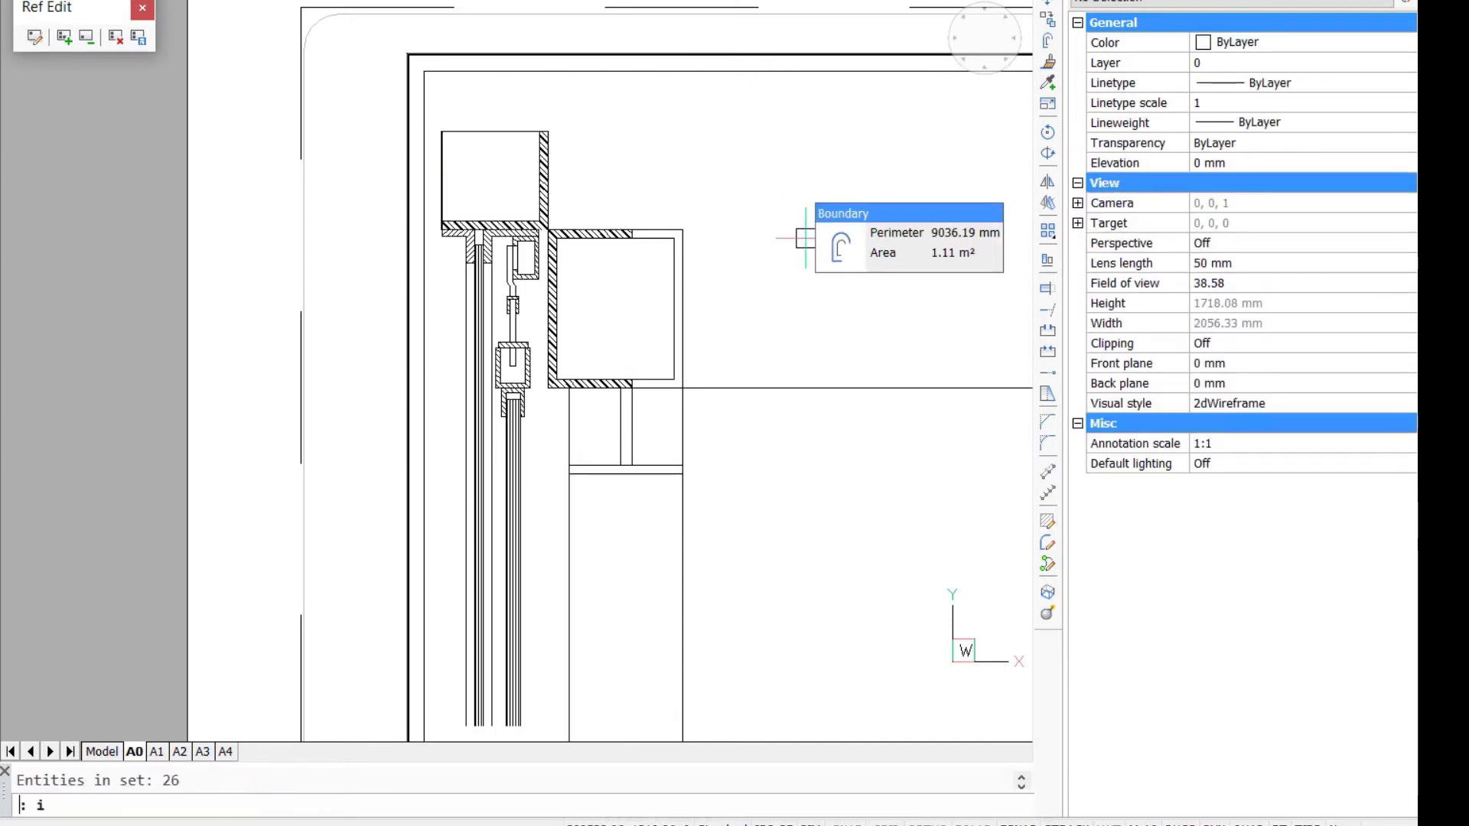
- Insert the MI_Roof1 block at the corner where the upright steel leg meets the top of the hatched channel
key(Return)
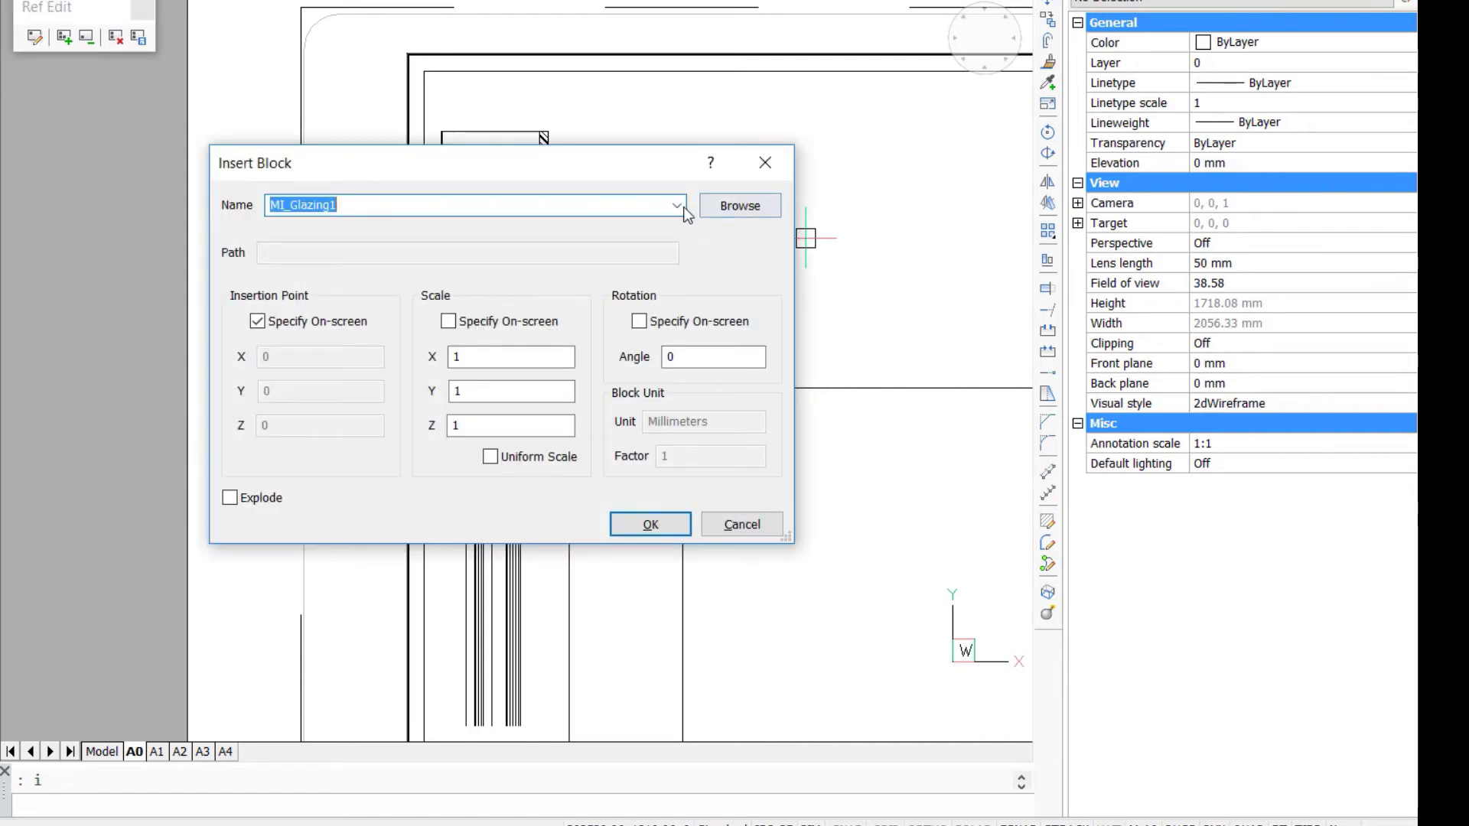
click(676, 205)
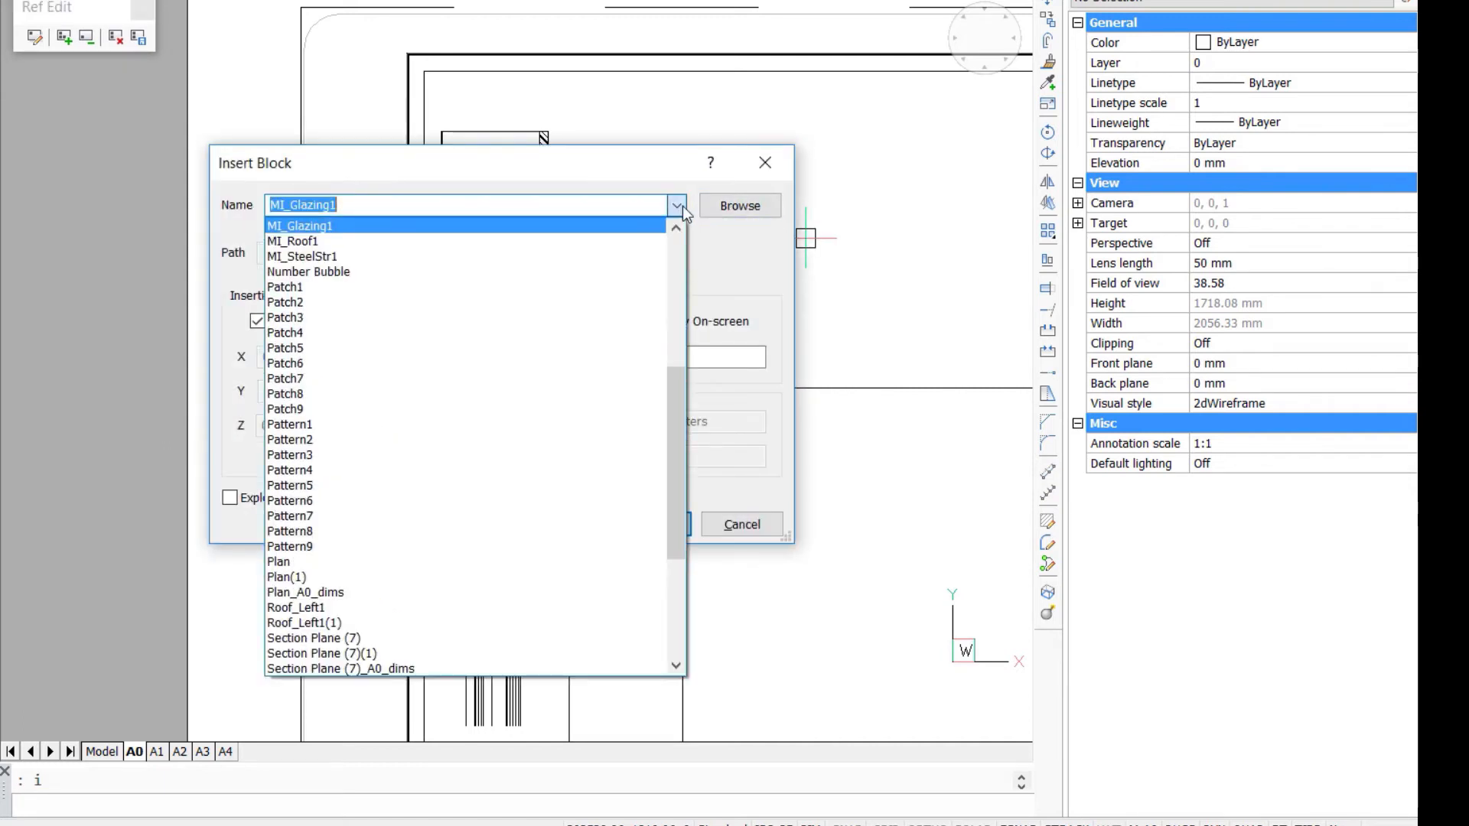
click(636, 238)
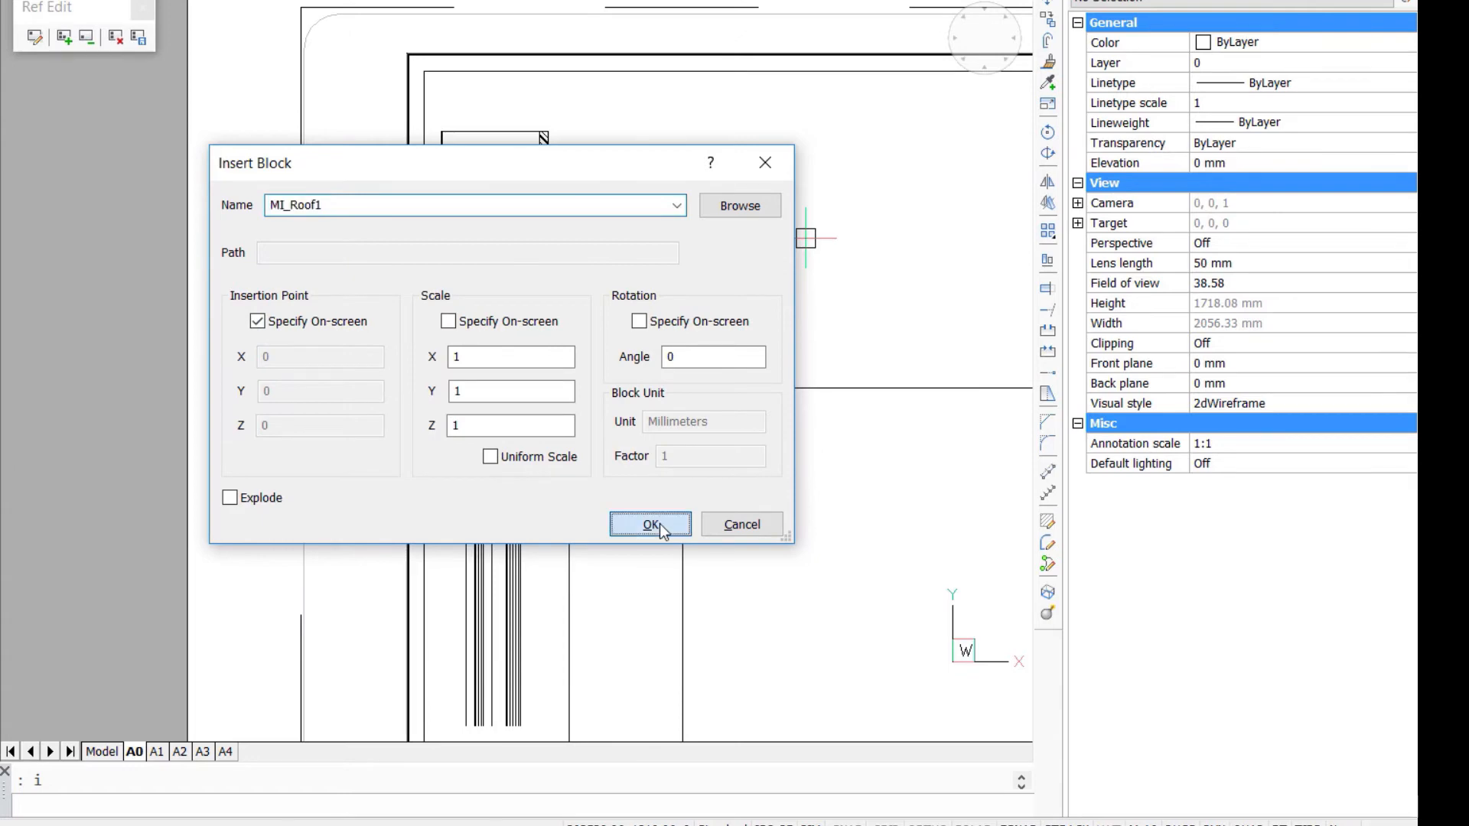
click(650, 524)
scroll(550, 260, up, 5)
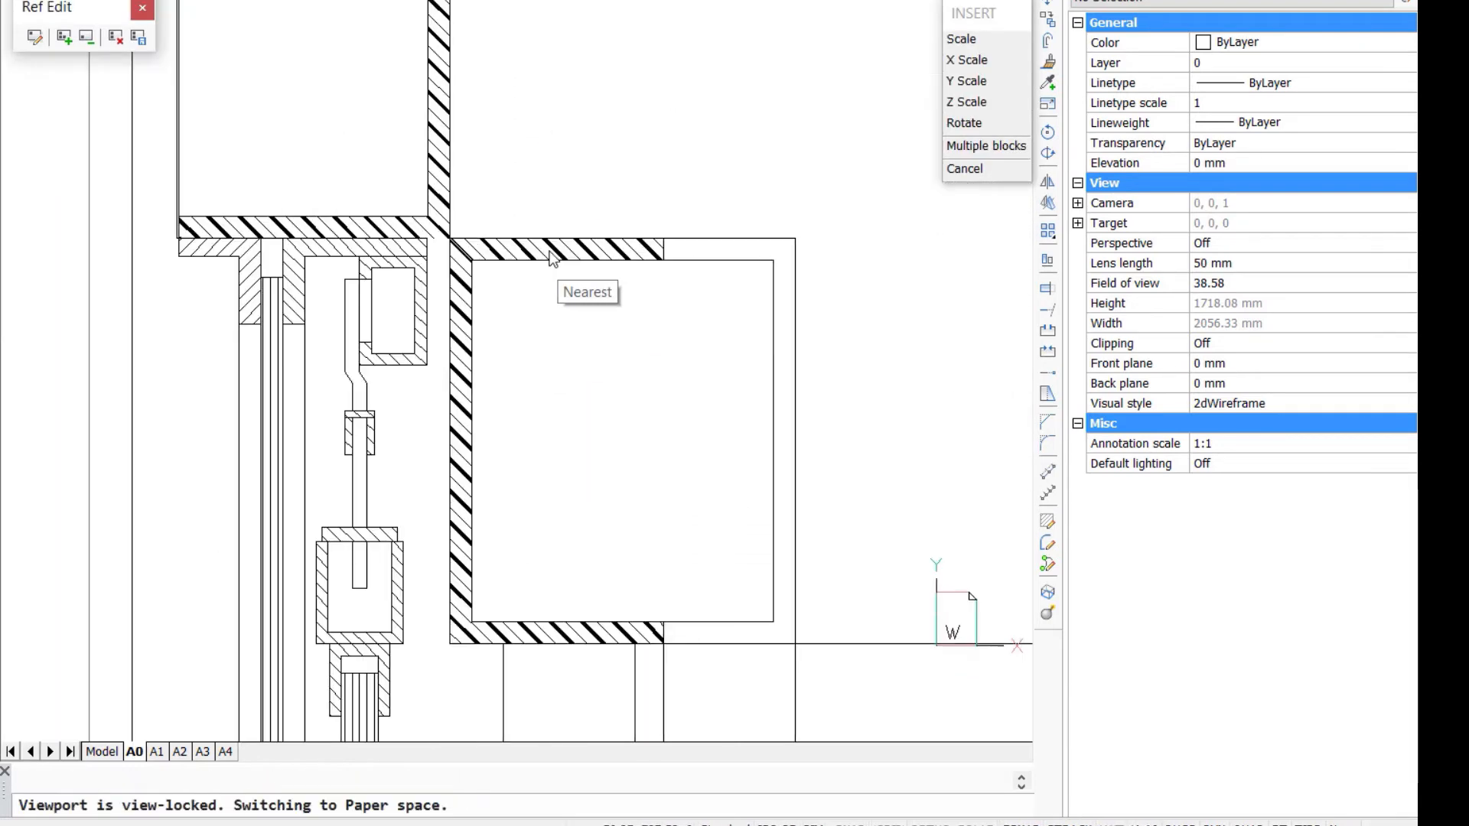
click(451, 240)
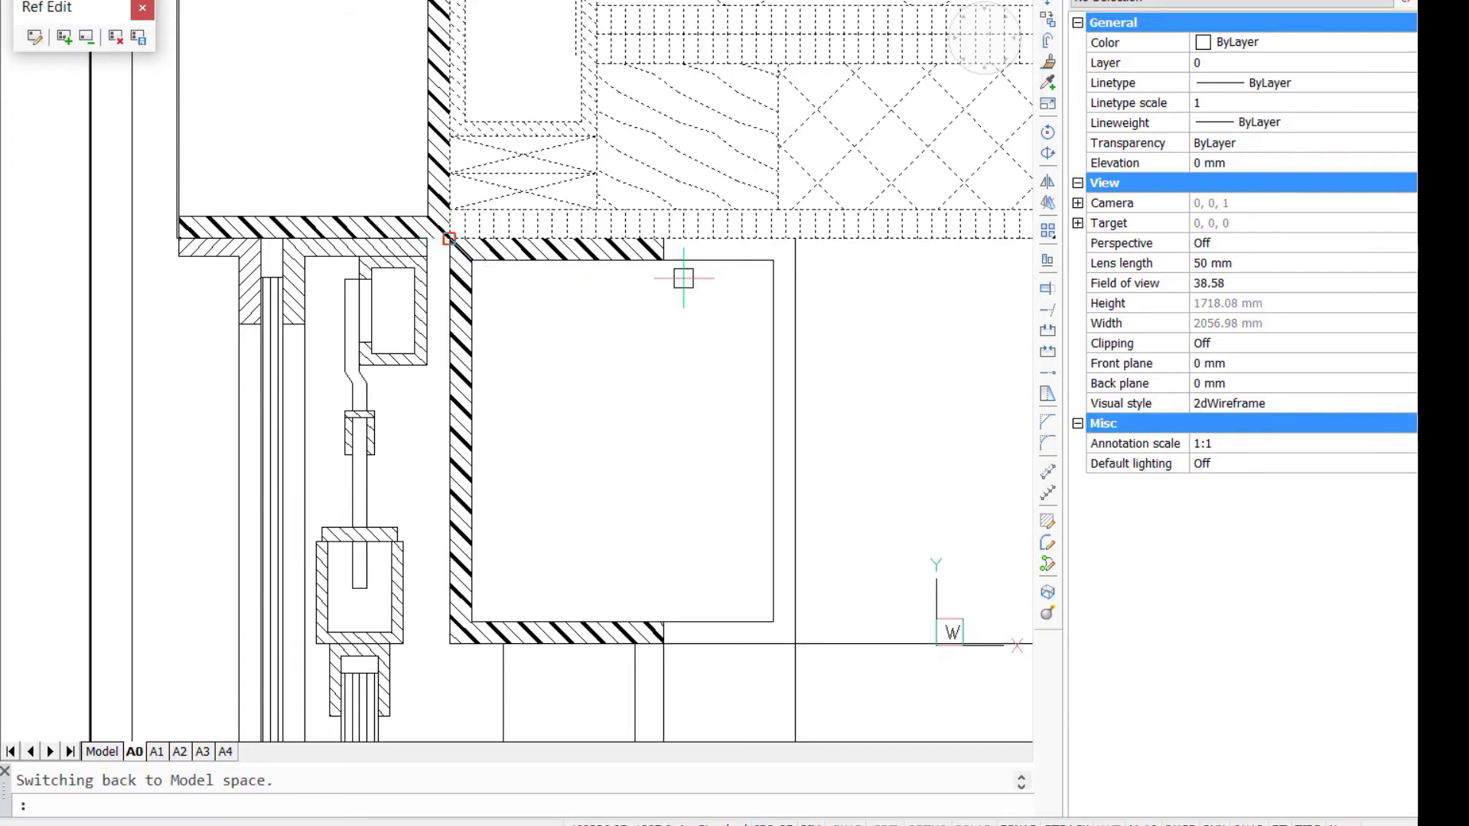
- Explode the inserted steel structure, glazing and roof blocks in the patch
scroll(863, 353, down, 4)
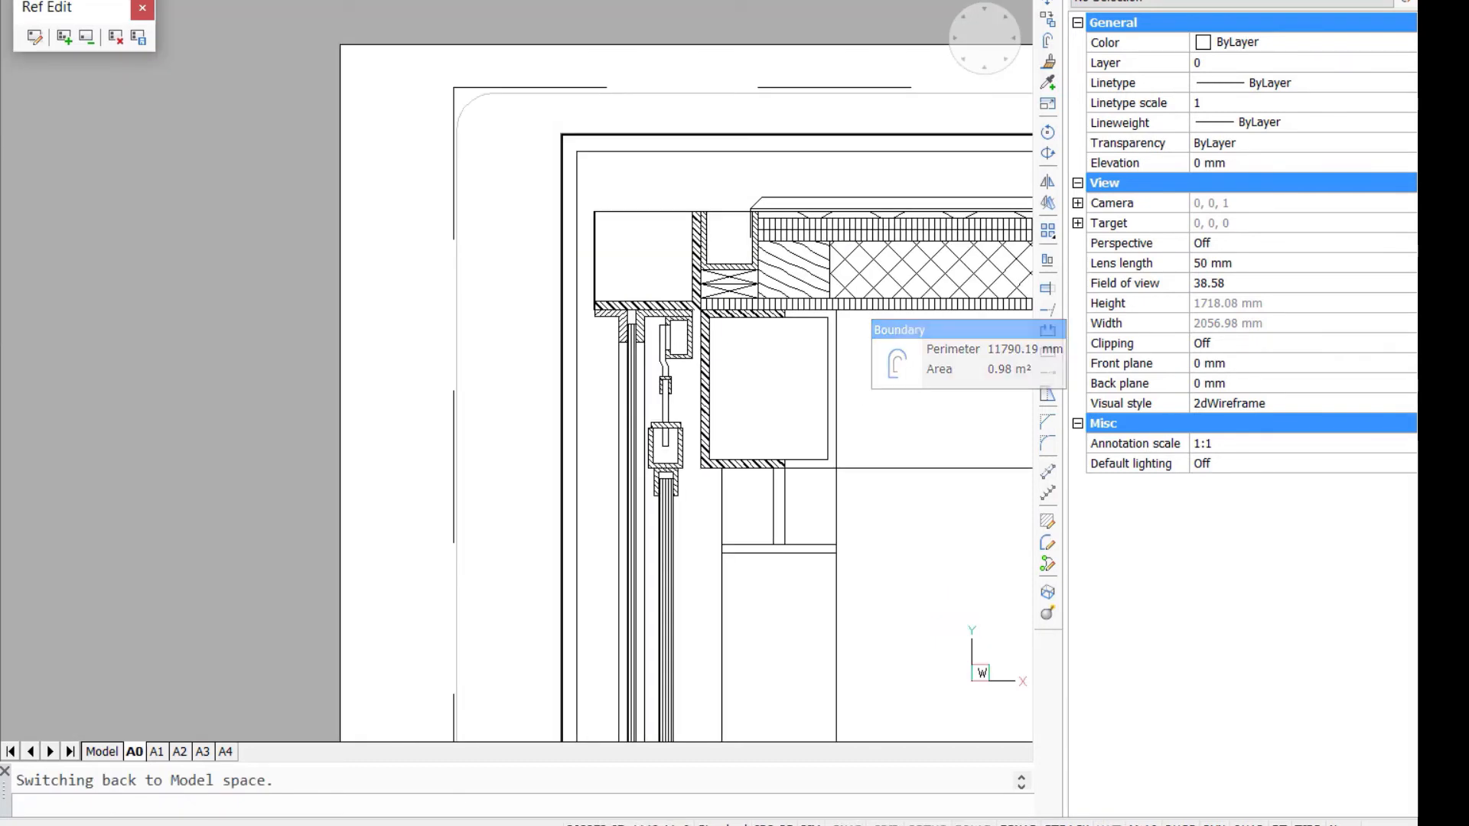
middle_drag(880, 440, 467, 384)
scroll(717, 317, down, 2)
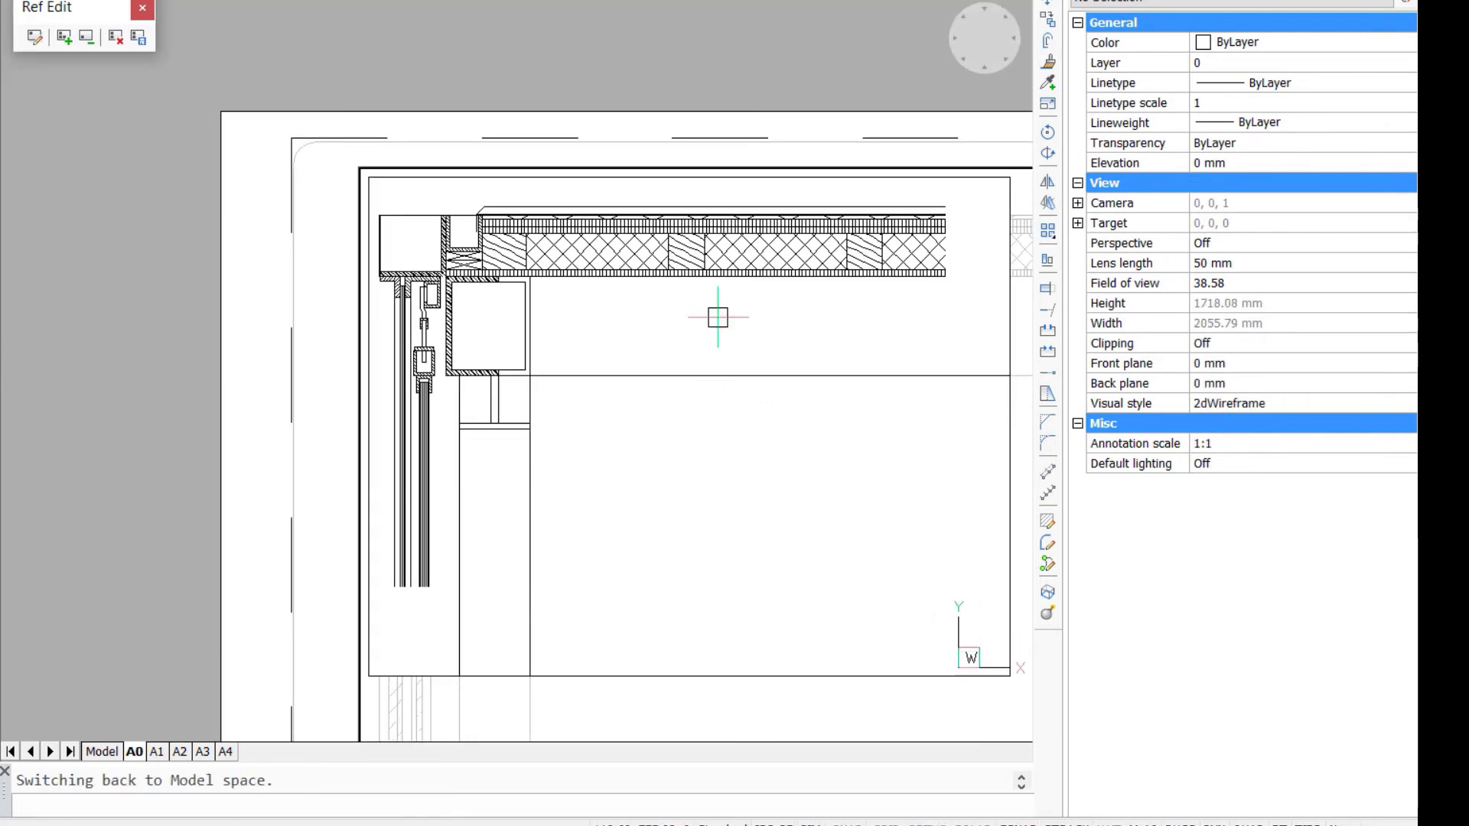
key(Return)
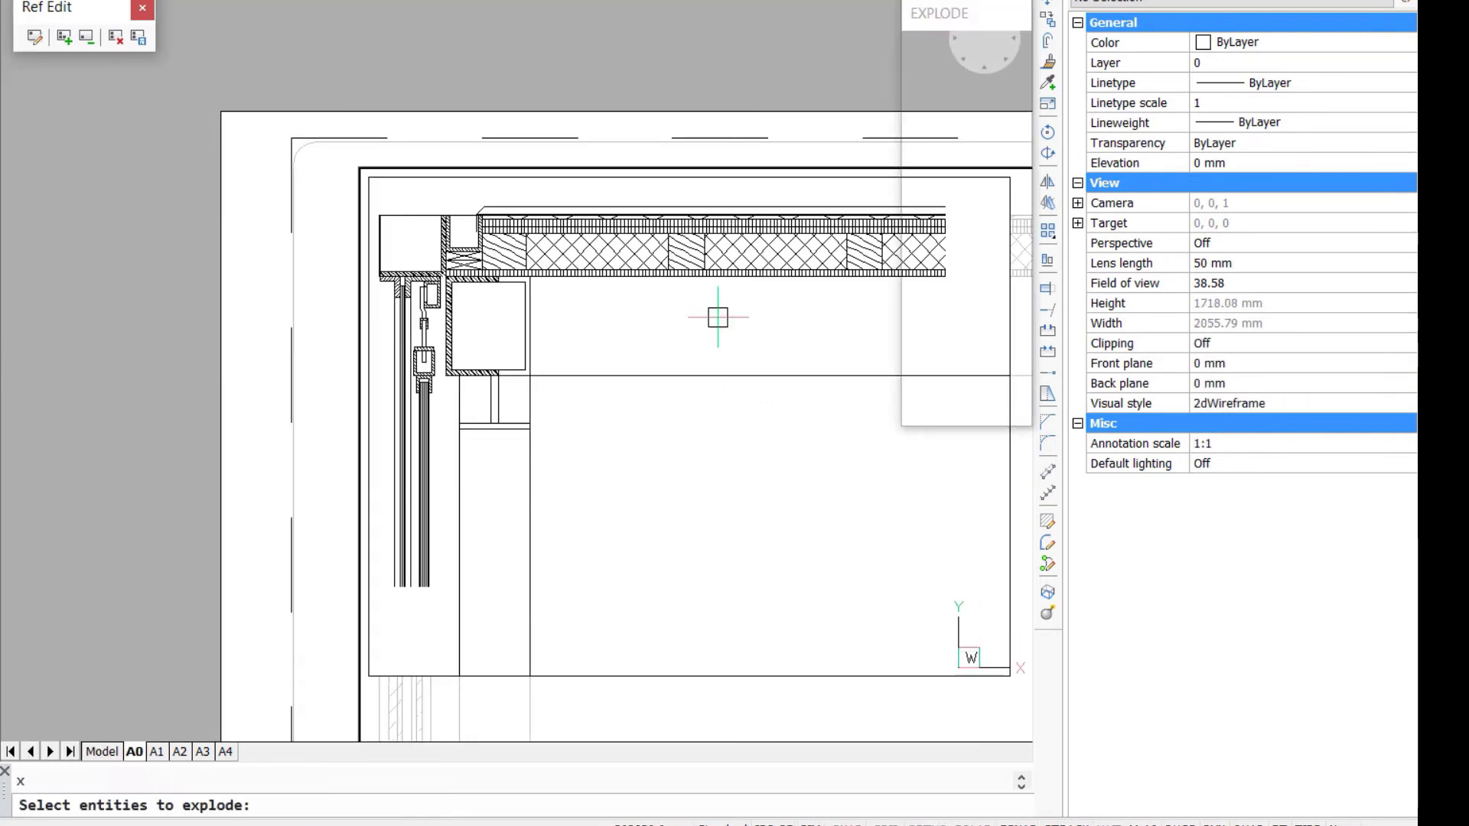
click(454, 352)
click(626, 249)
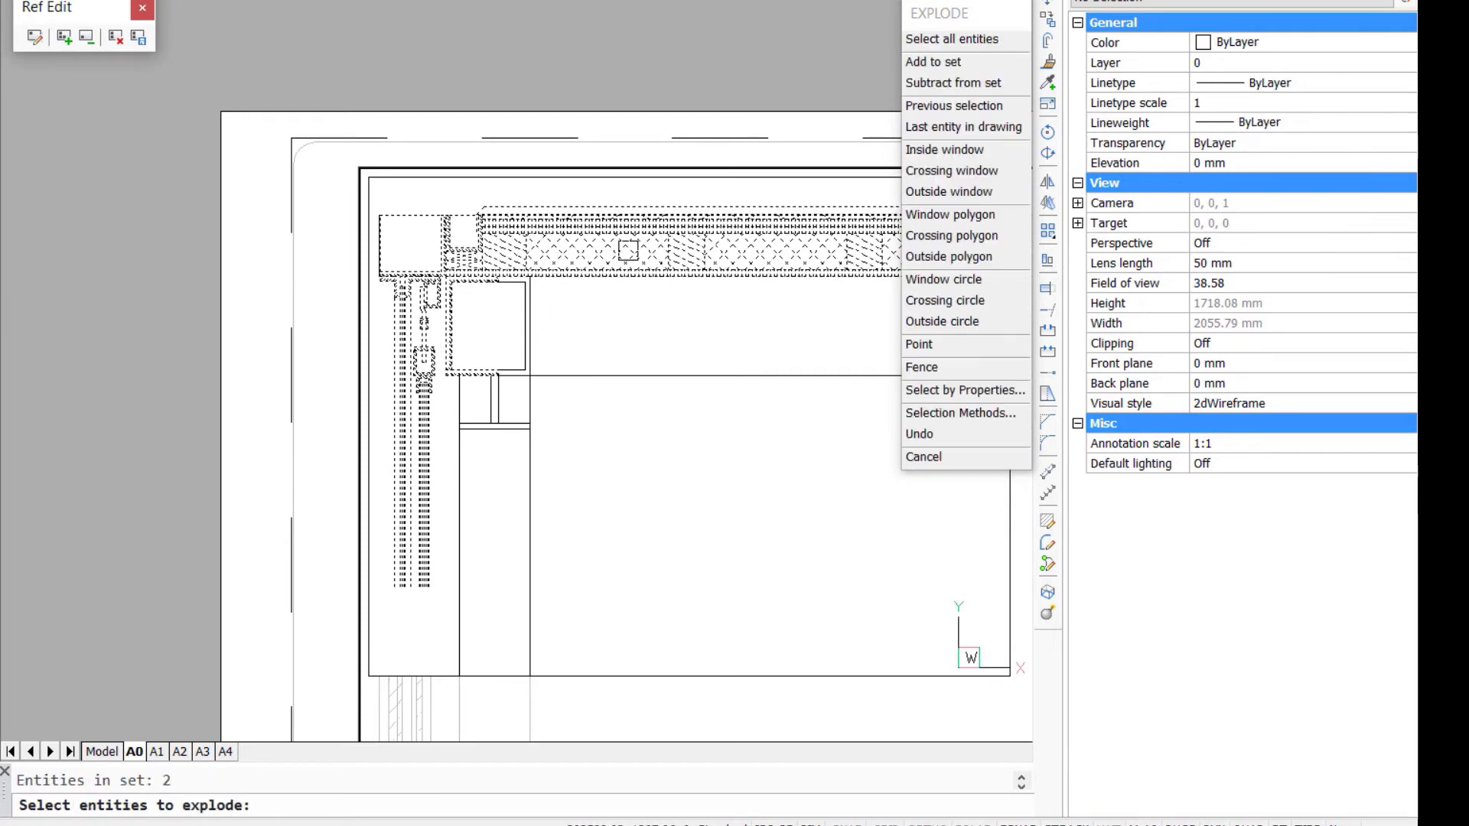
click(626, 250)
key(Return)
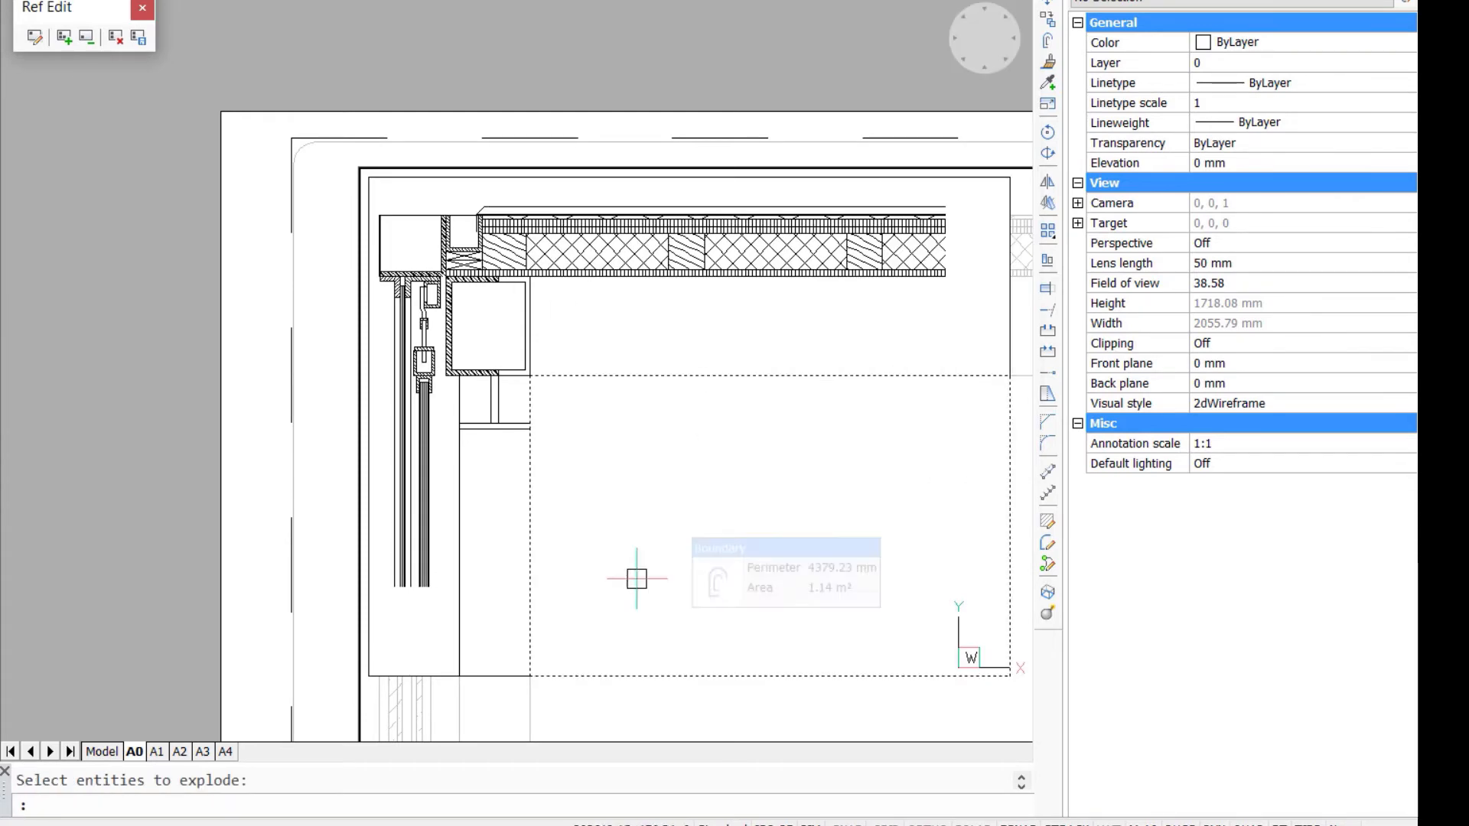
- Stretch the lower ends of the glazing lines down to the patch's bottom edge
scroll(482, 635, up, 3)
text(s)
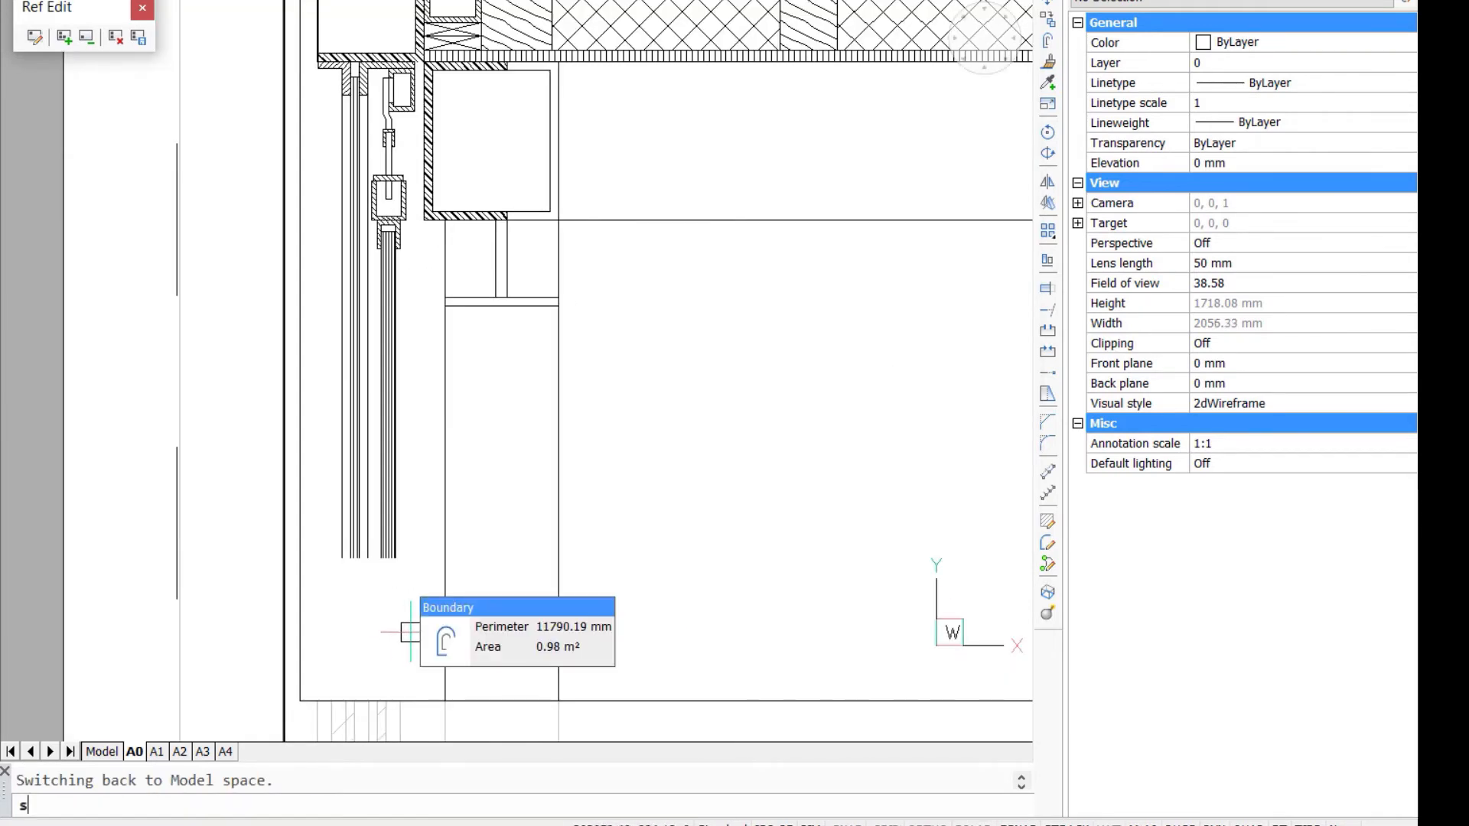
key(Return)
click(433, 583)
click(327, 508)
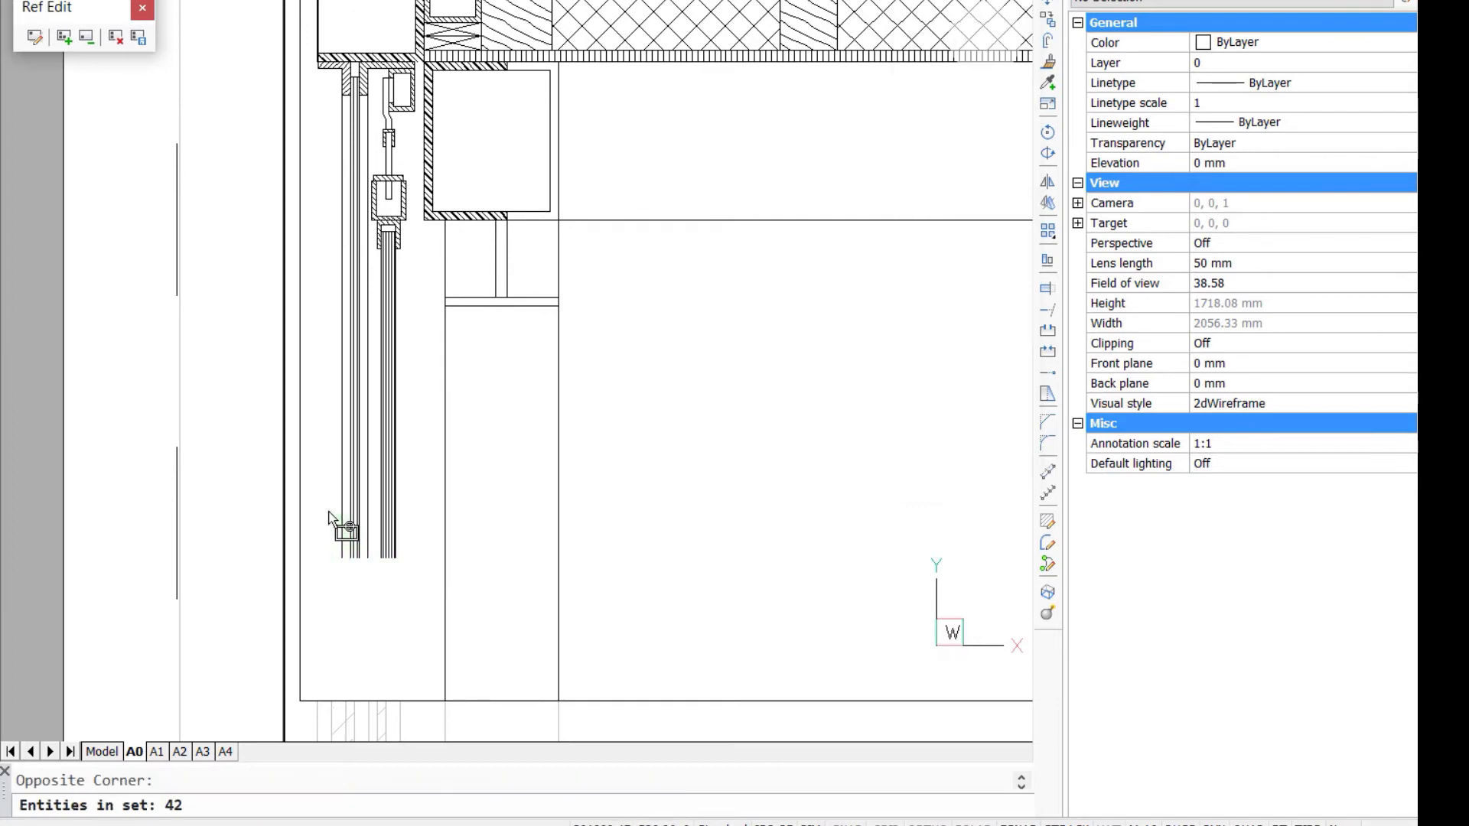
key(Return)
click(387, 558)
click(387, 700)
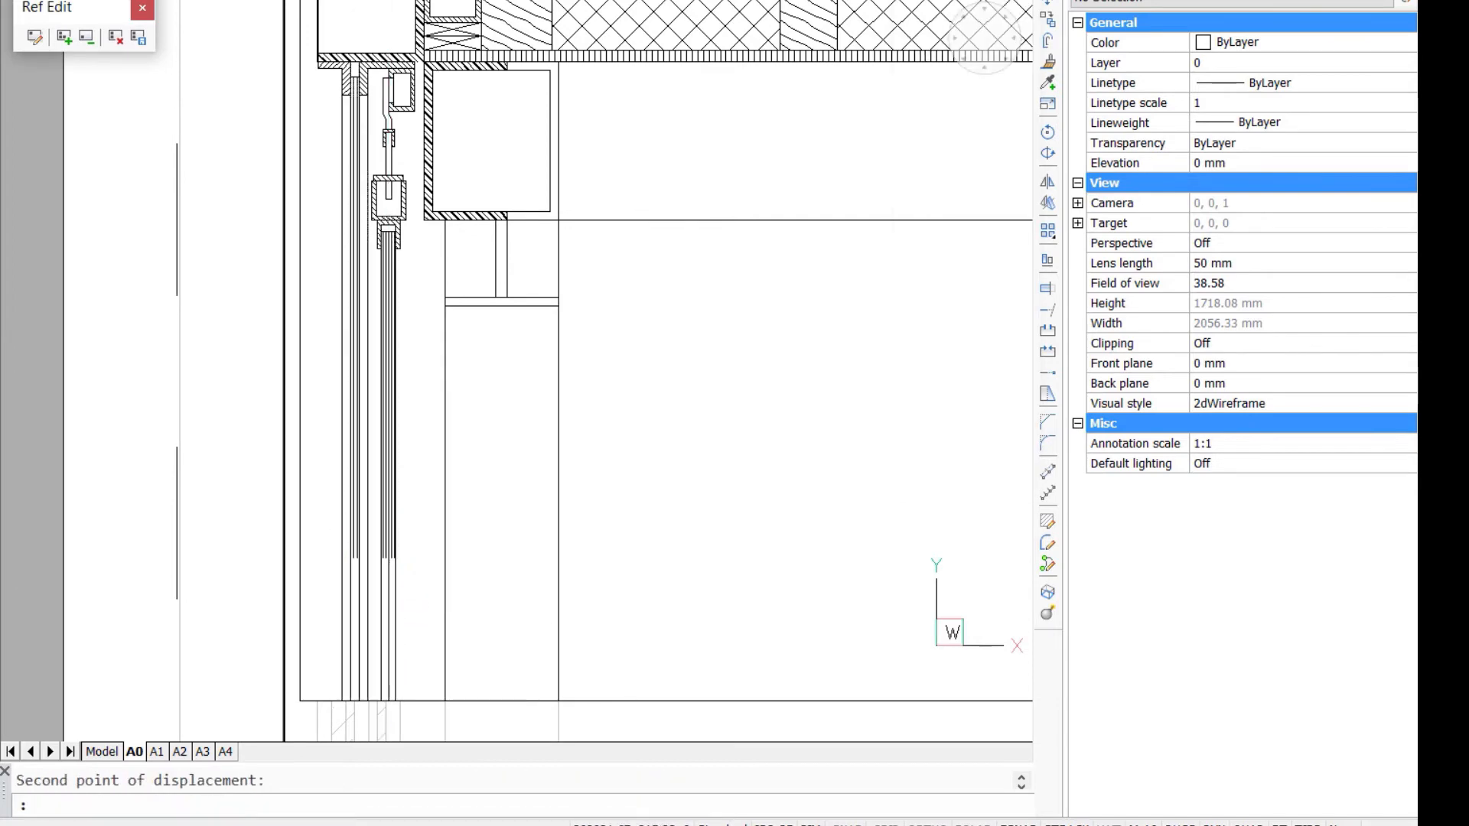
key(Escape)
- Extend the LINES hatches of the glass panes down to the patch's bottom edge
scroll(428, 586, up, 2)
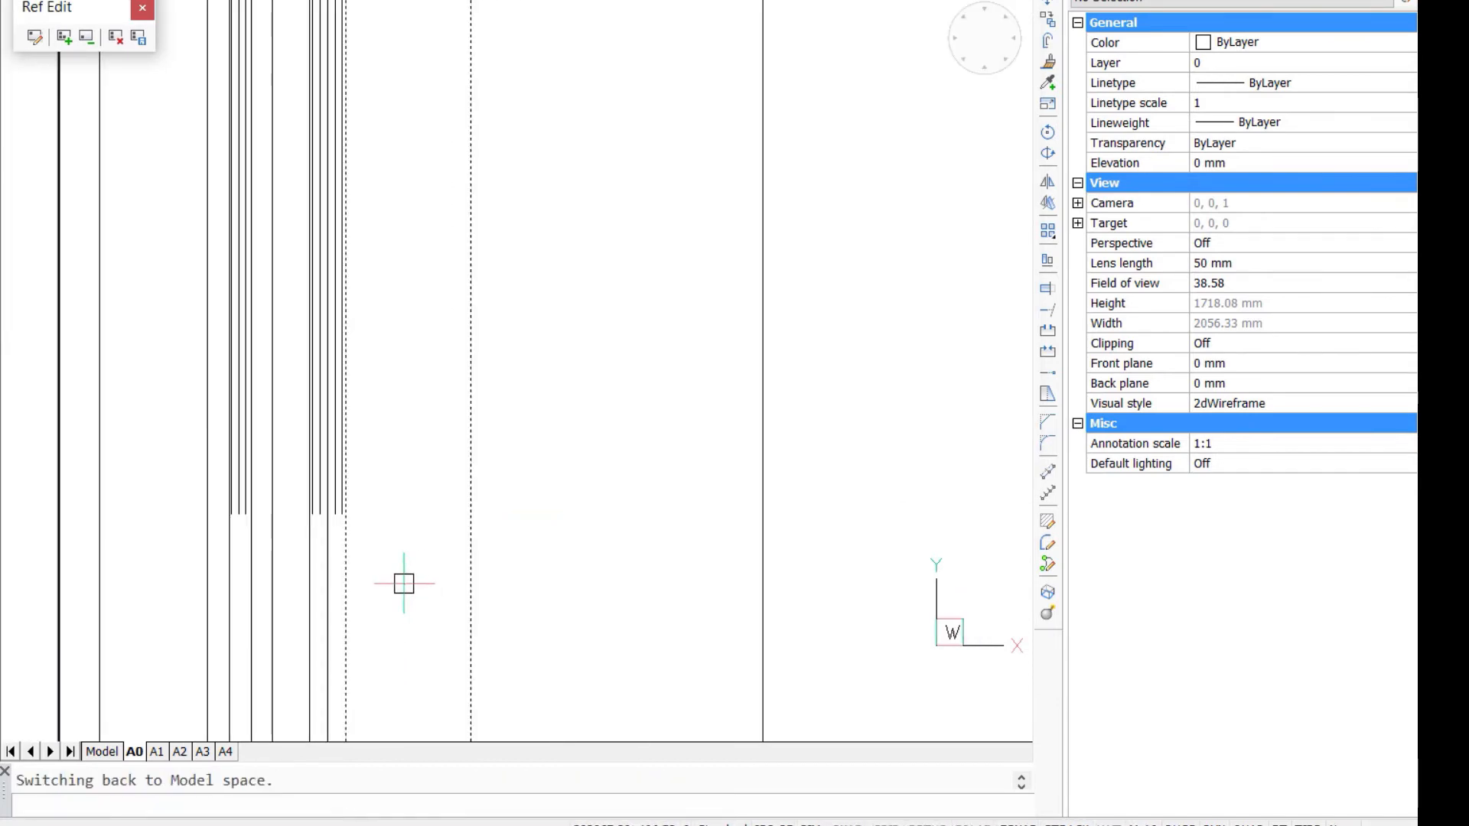
middle_drag(427, 490, 439, 361)
scroll(426, 345, up, 1)
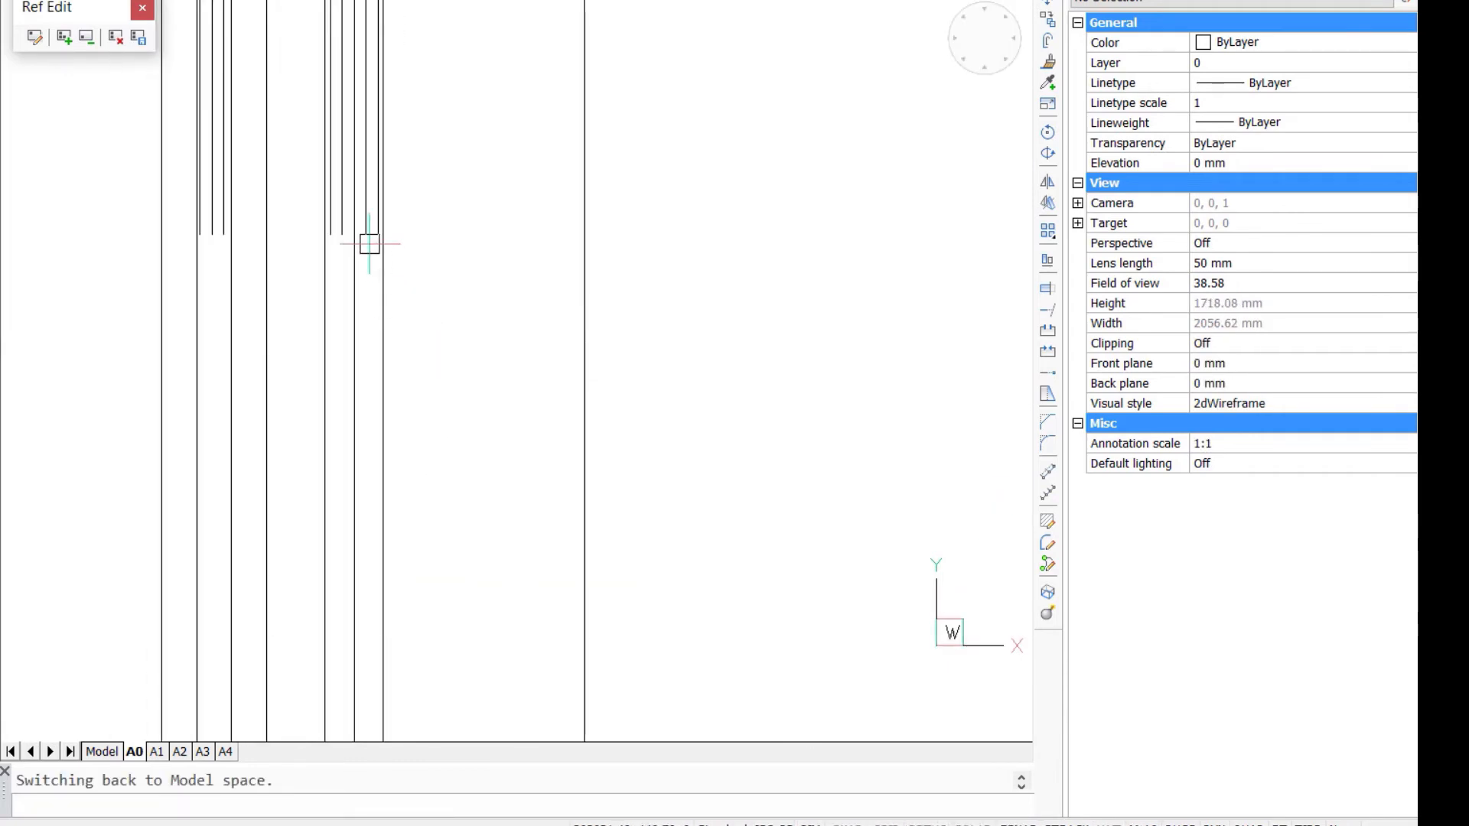
click(371, 157)
click(388, 692)
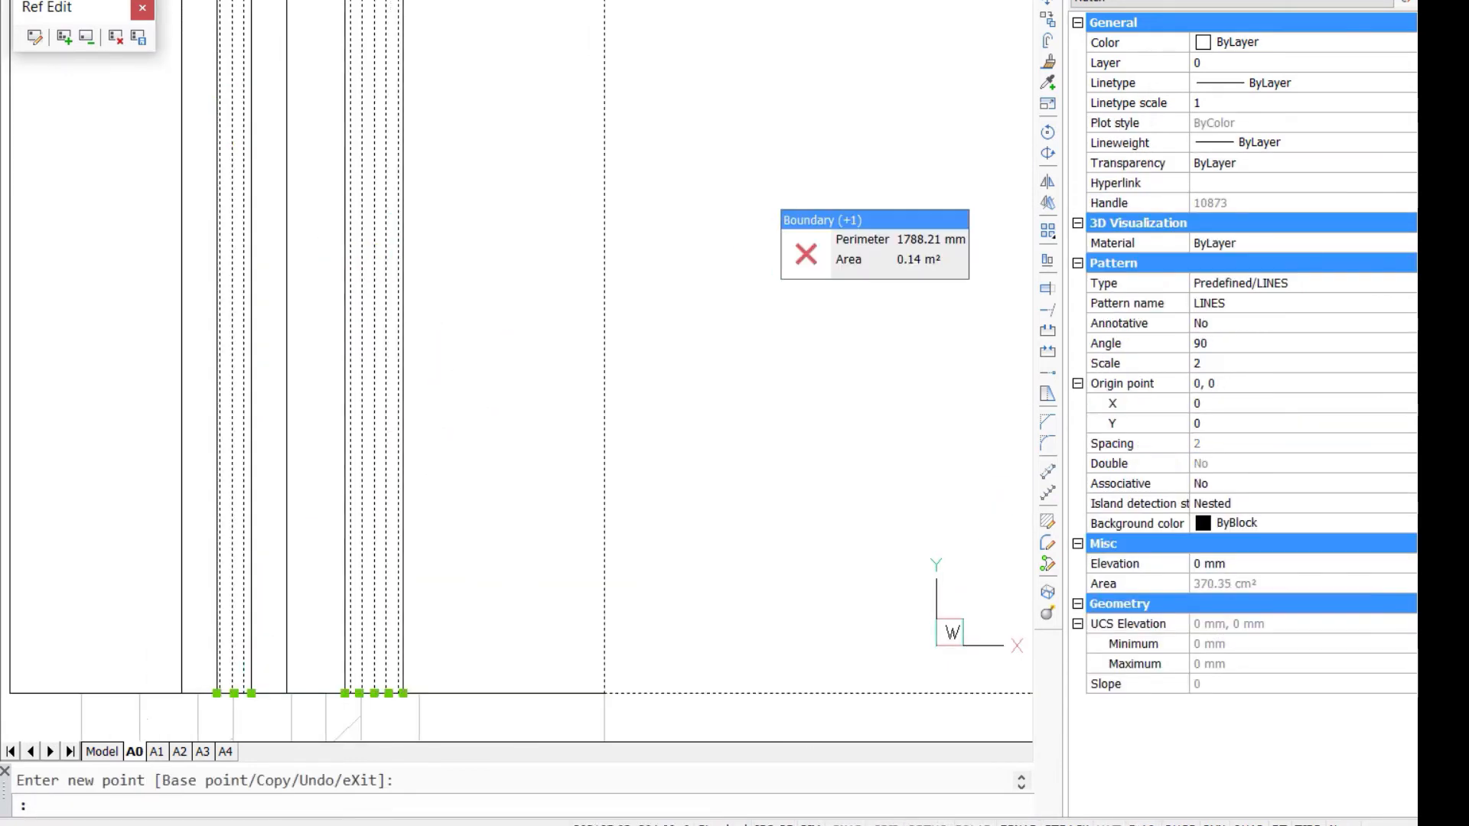
scroll(768, 241, down, 2)
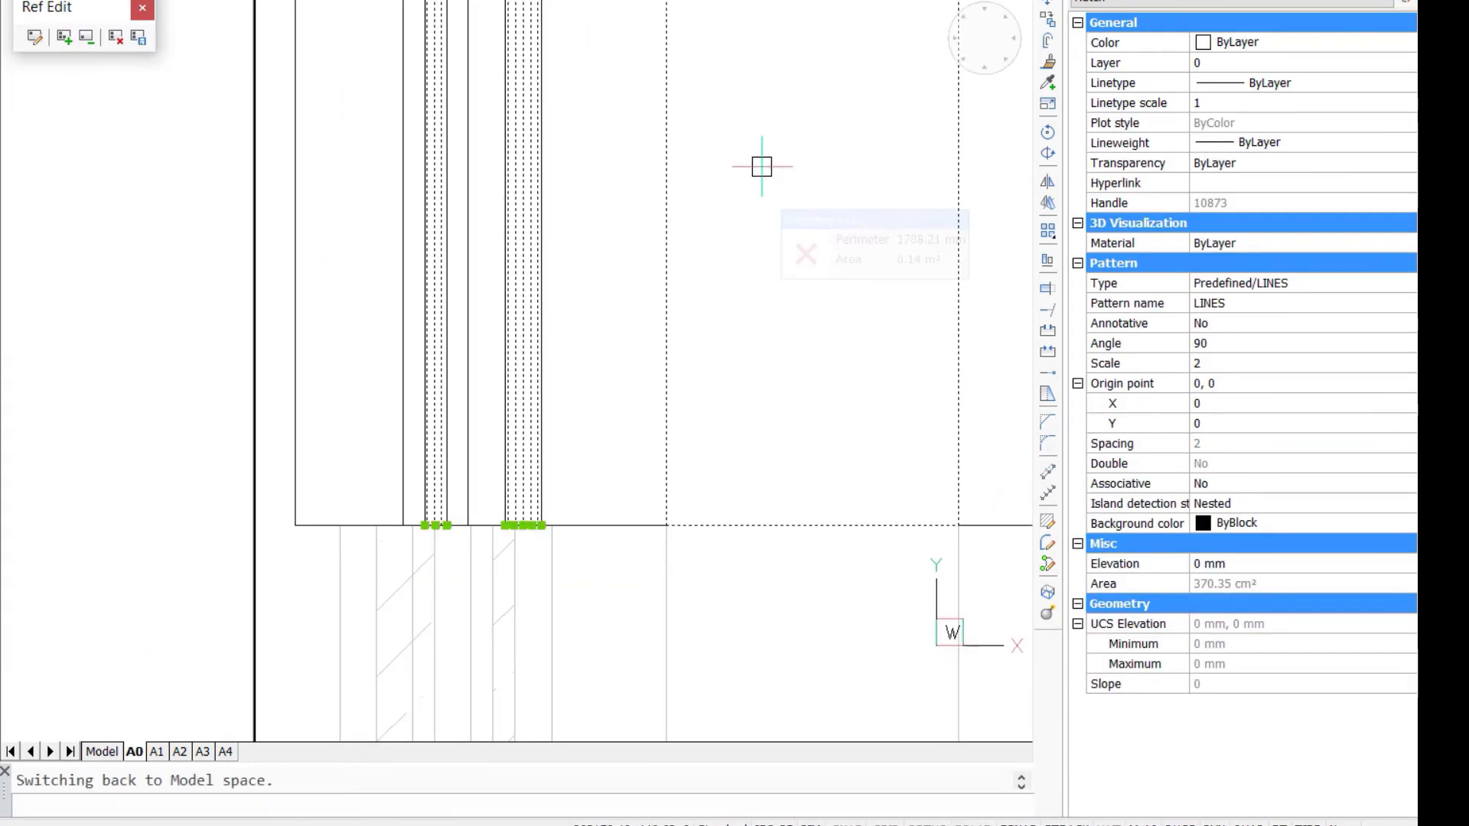
scroll(783, 106, down, 1)
middle_drag(781, 124, 404, 456)
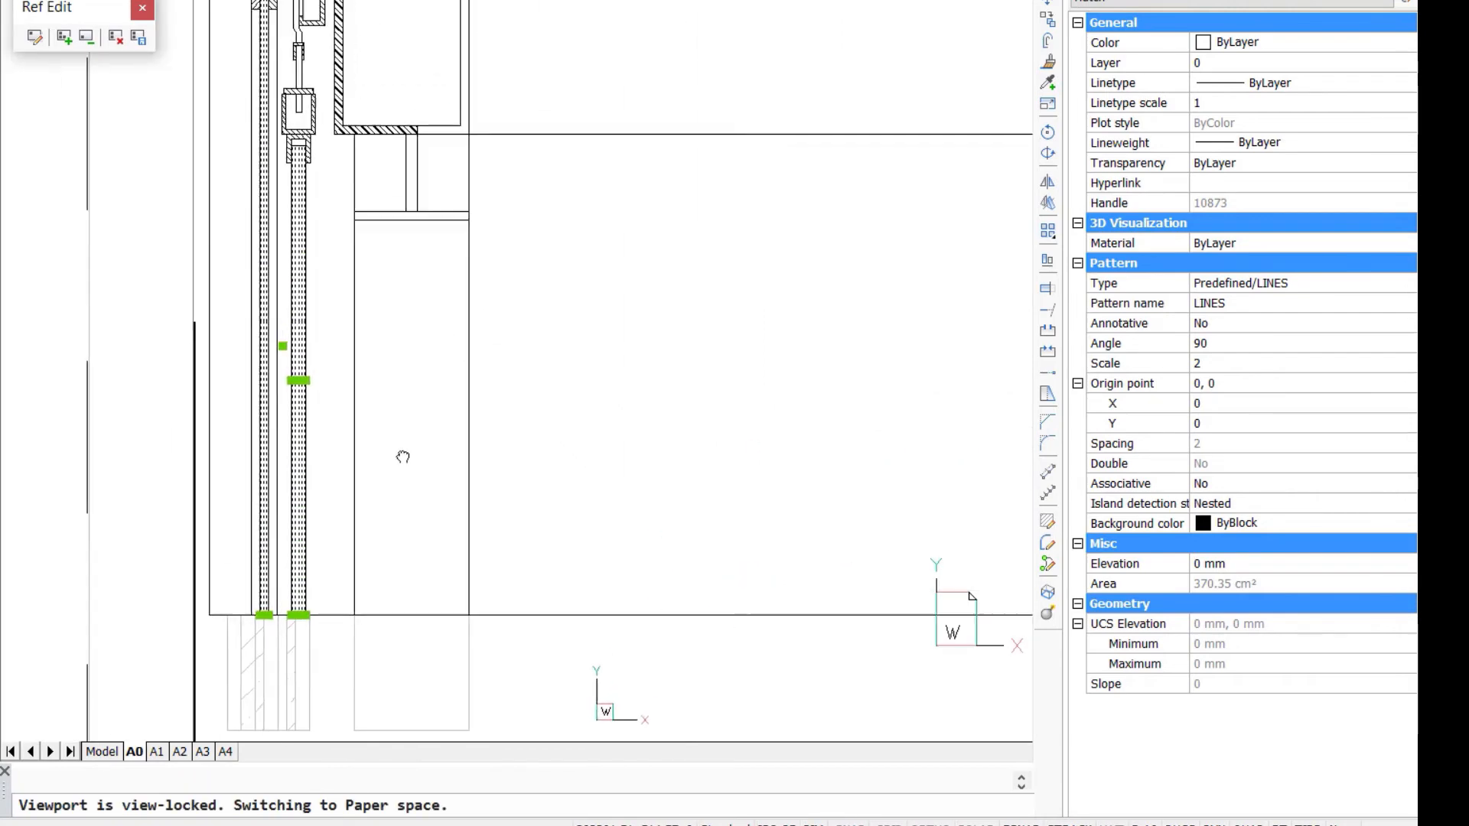
key(Escape)
- Draw a vertical line from the outer lower corner of the hatched steel angle down to the patch's bottom edge
text(l)
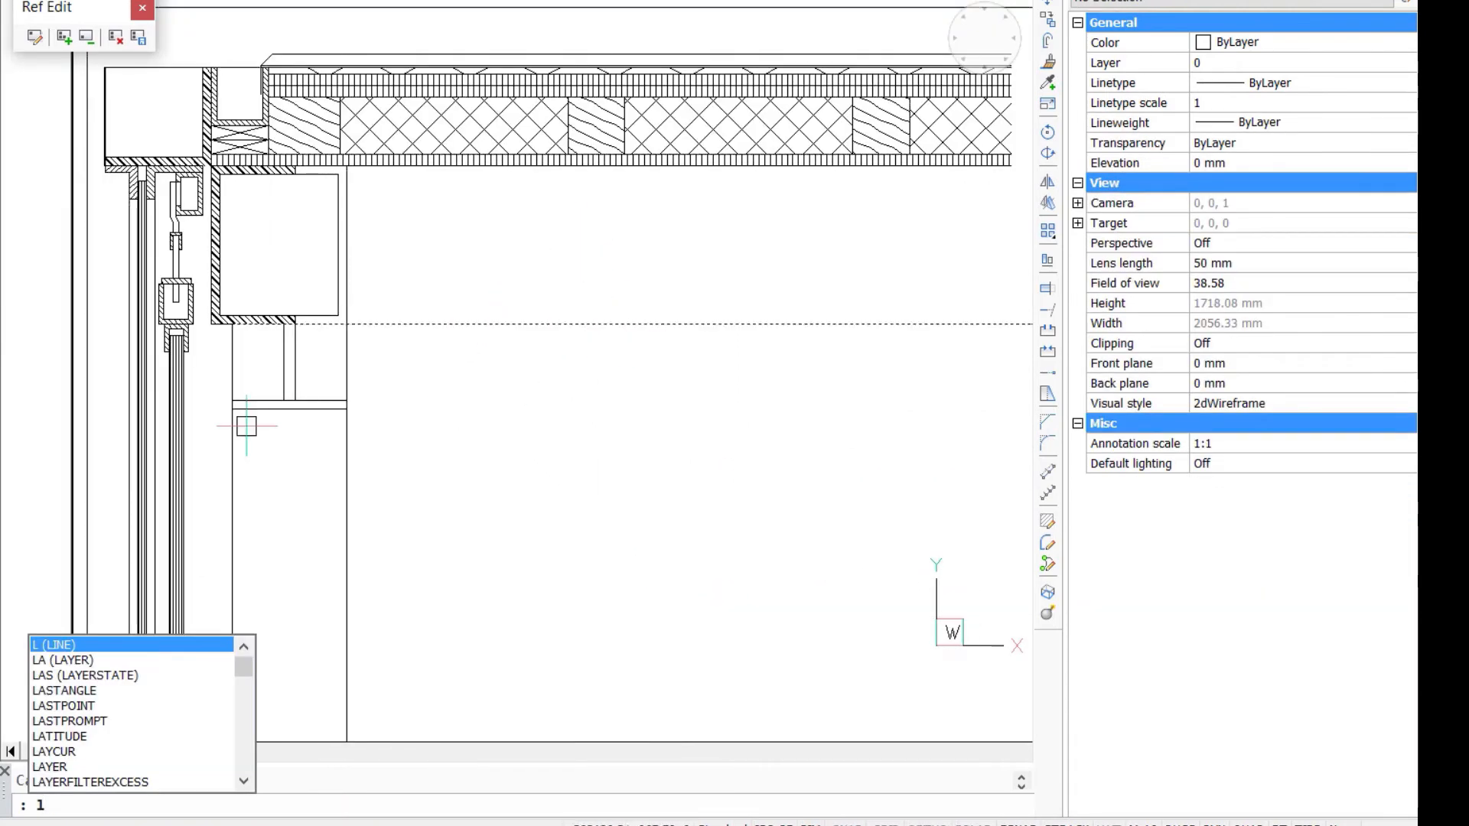
key(Return)
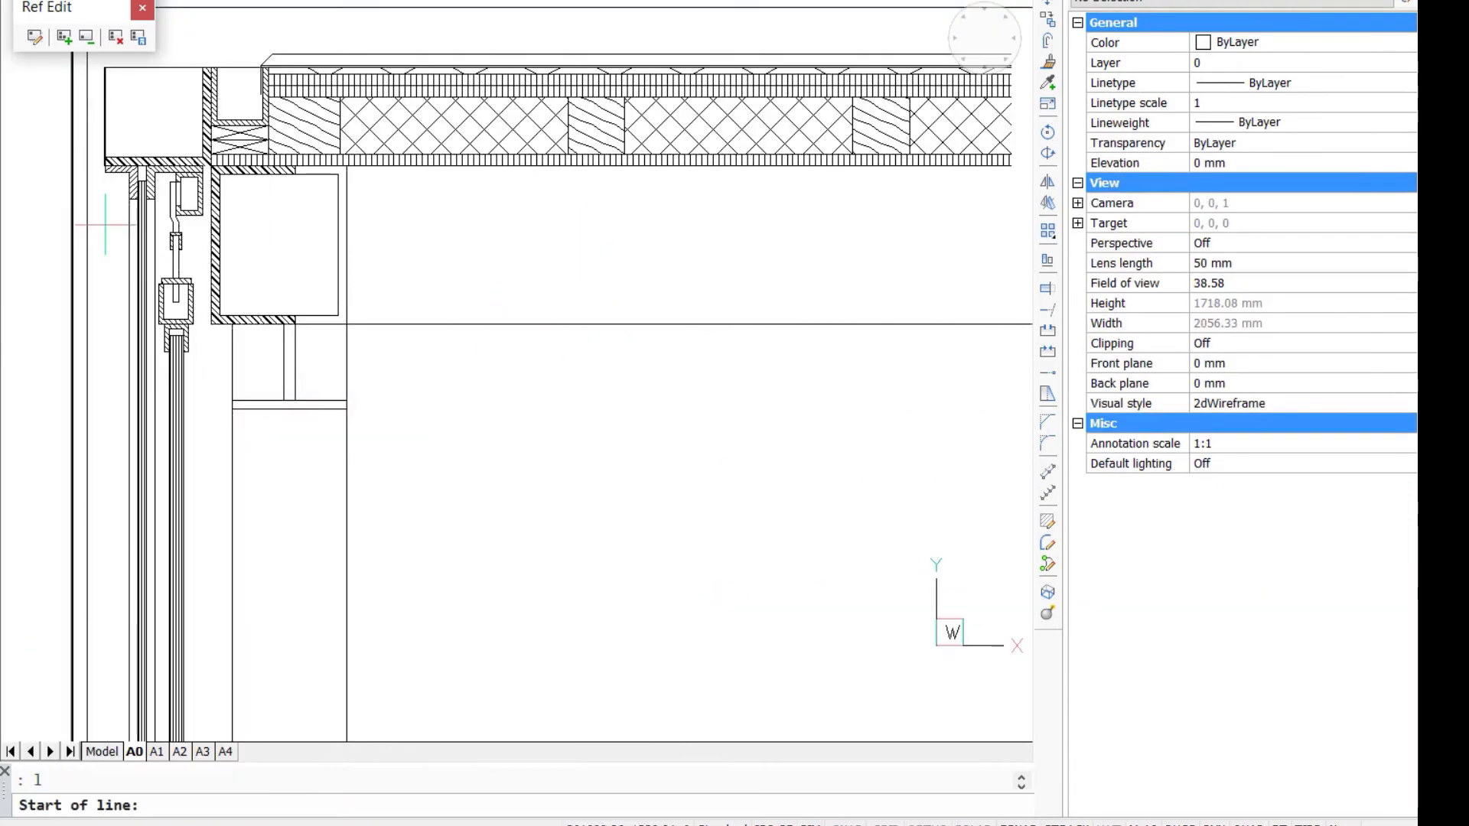
click(101, 172)
middle_drag(105, 678, 135, 476)
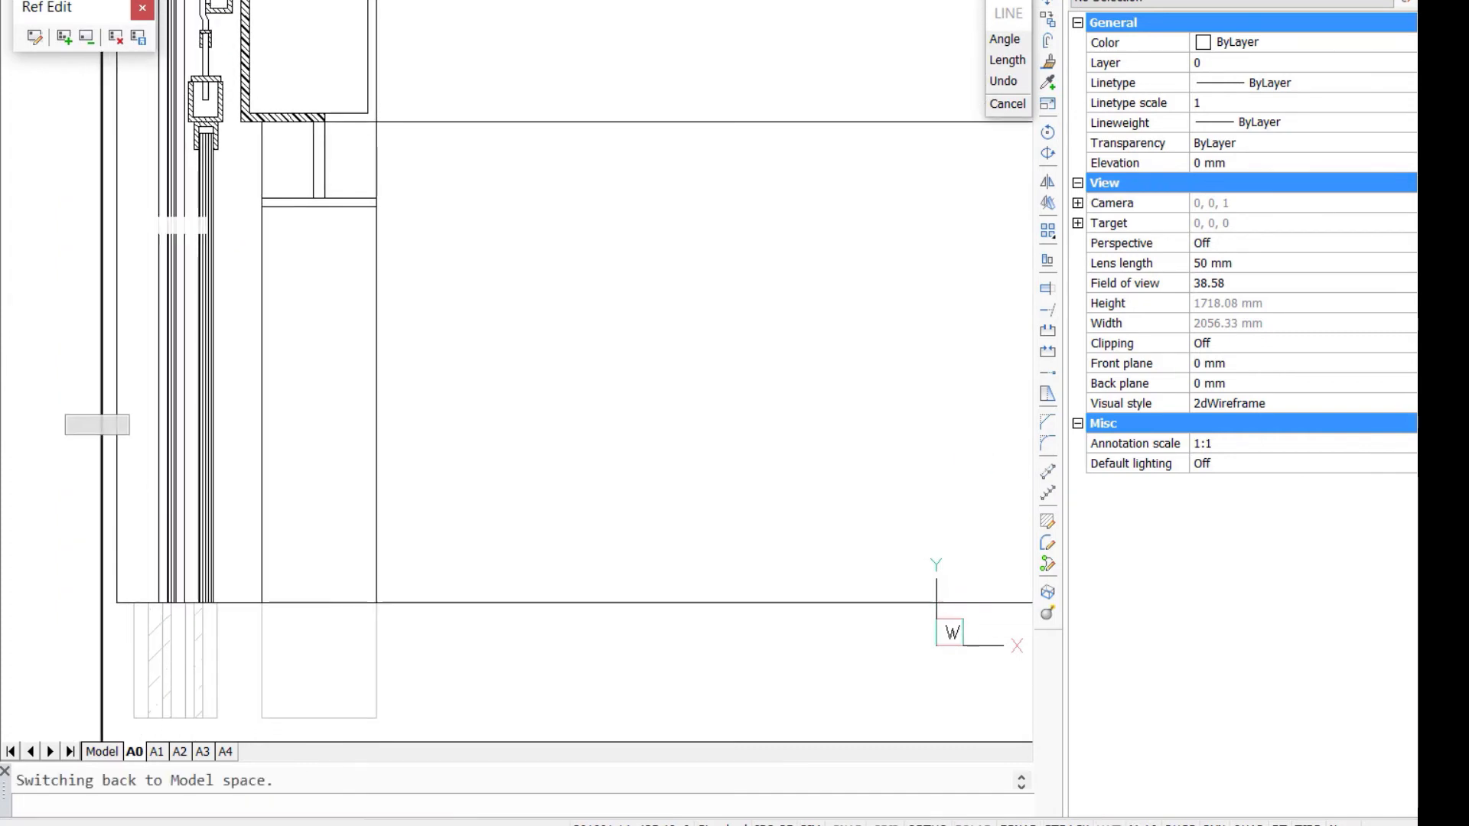
click(135, 602)
key(Escape)
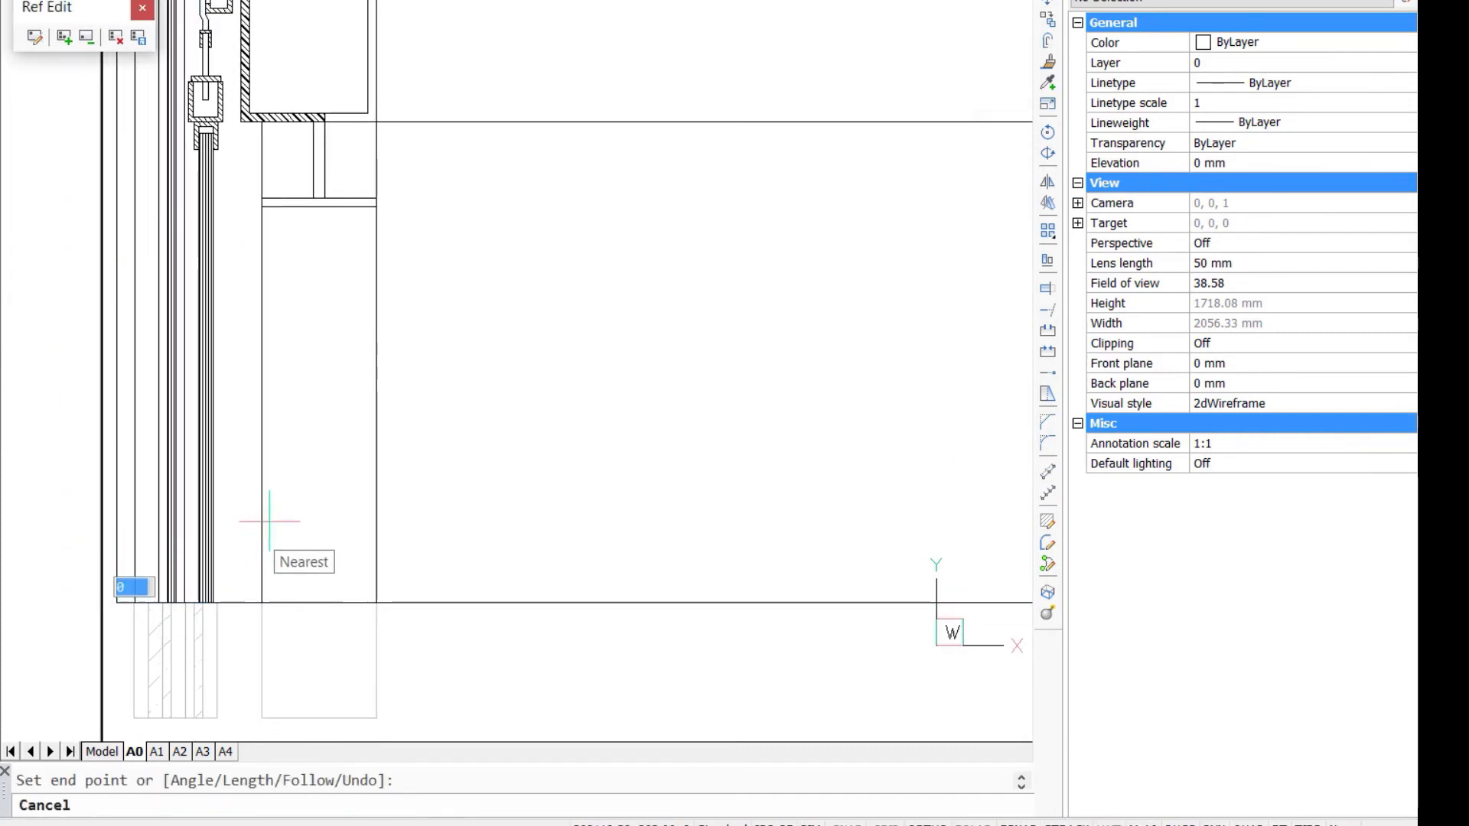
- Crop the detail viewport to the roof's cut end and the patch's bottom edge, and move the BAY1_ROOFL title up beneath it
scroll(811, 245, down, 2)
scroll(777, 239, down, 2)
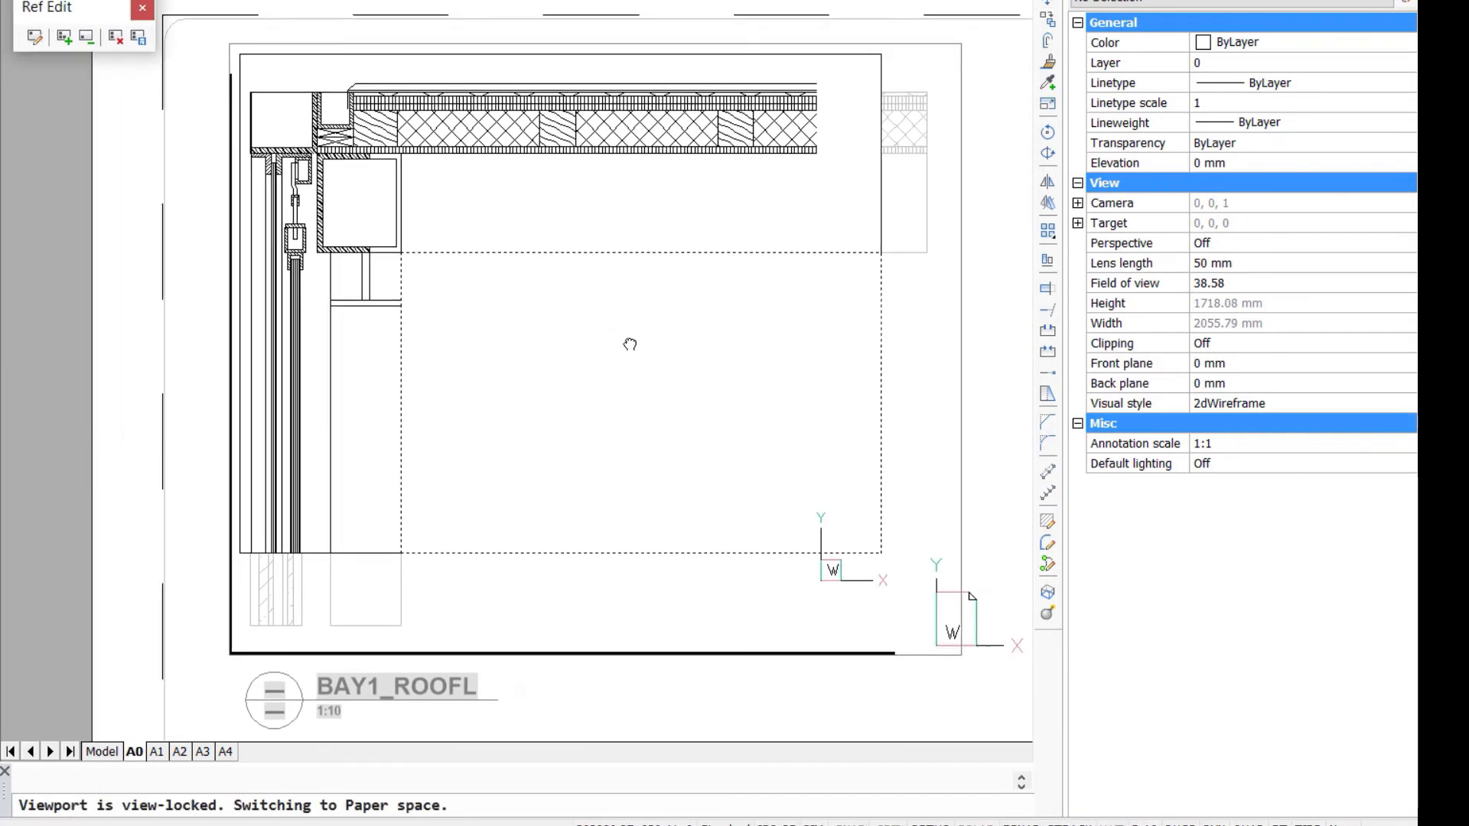
middle_drag(592, 258, 549, 379)
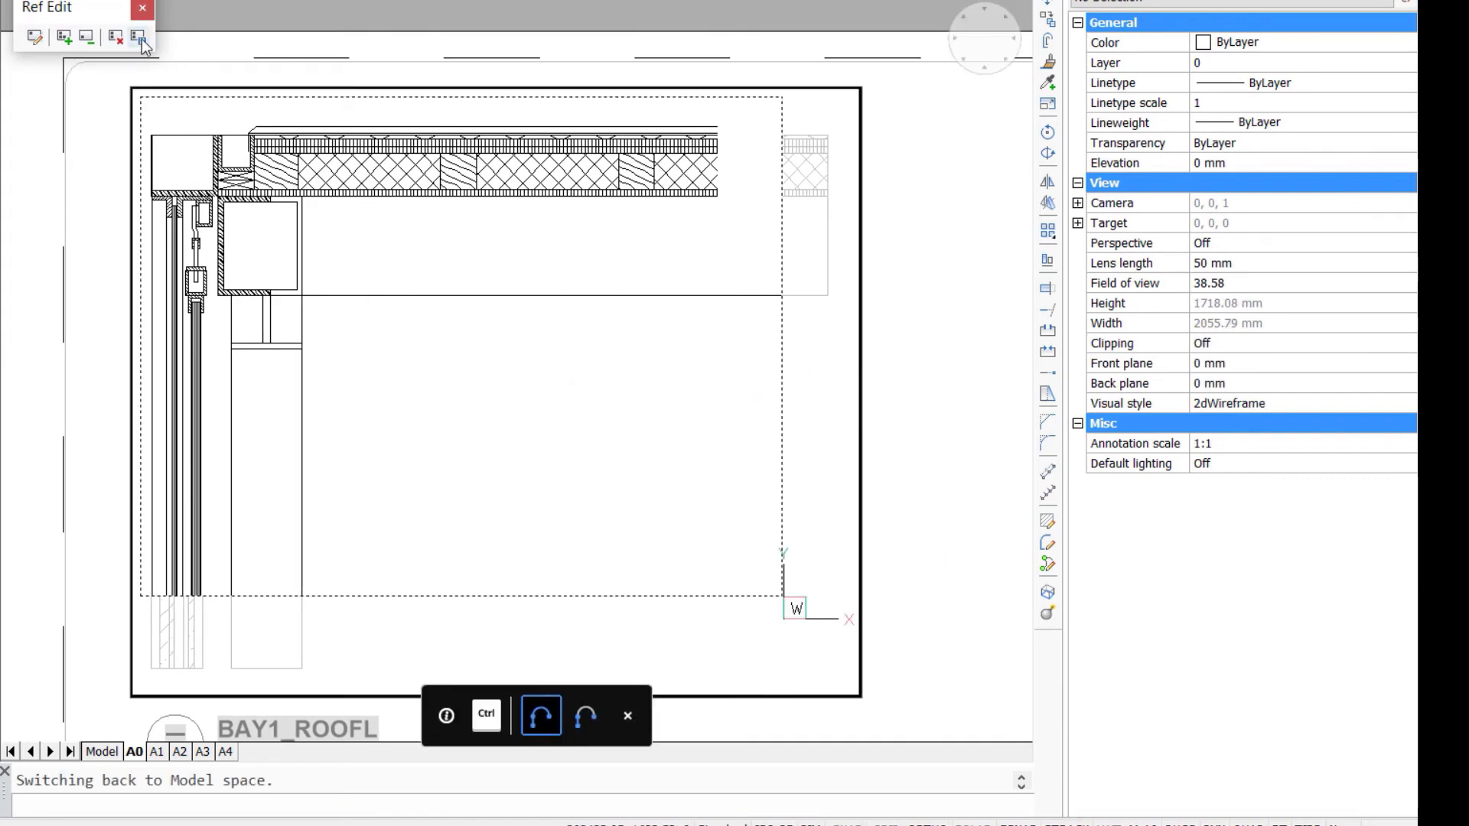
click(865, 311)
click(862, 391)
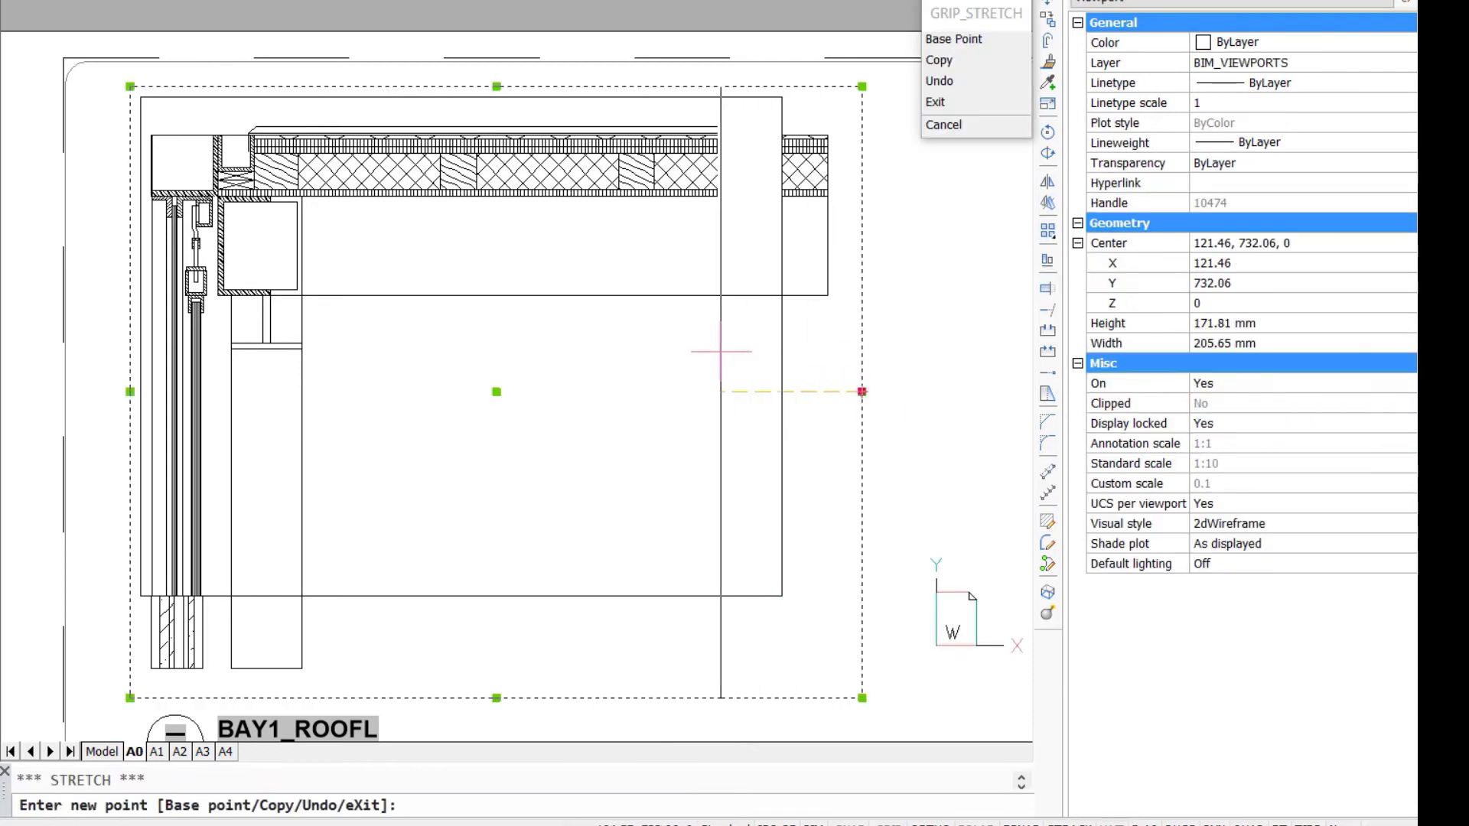
click(719, 351)
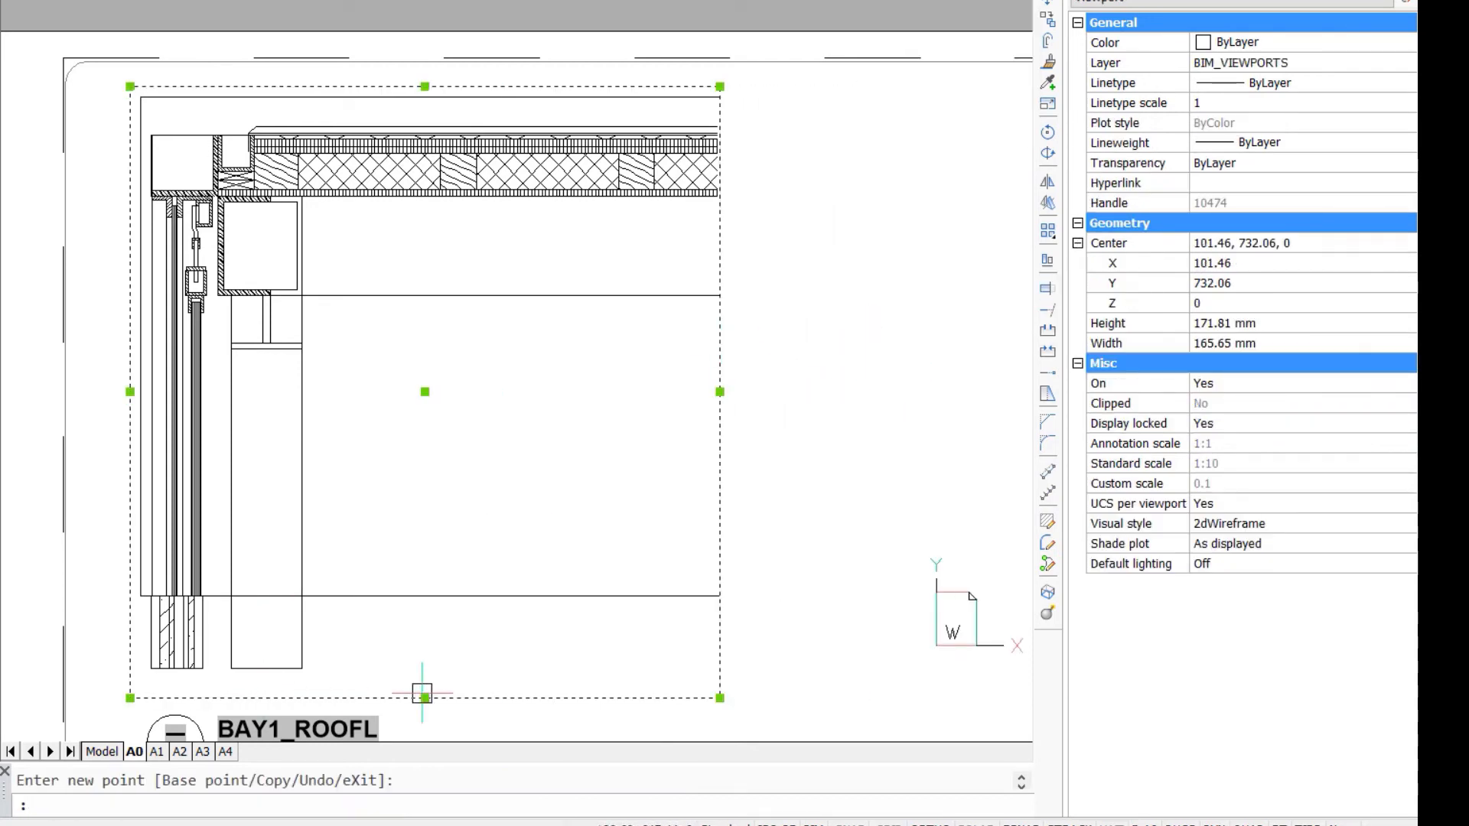
click(426, 596)
key(Escape)
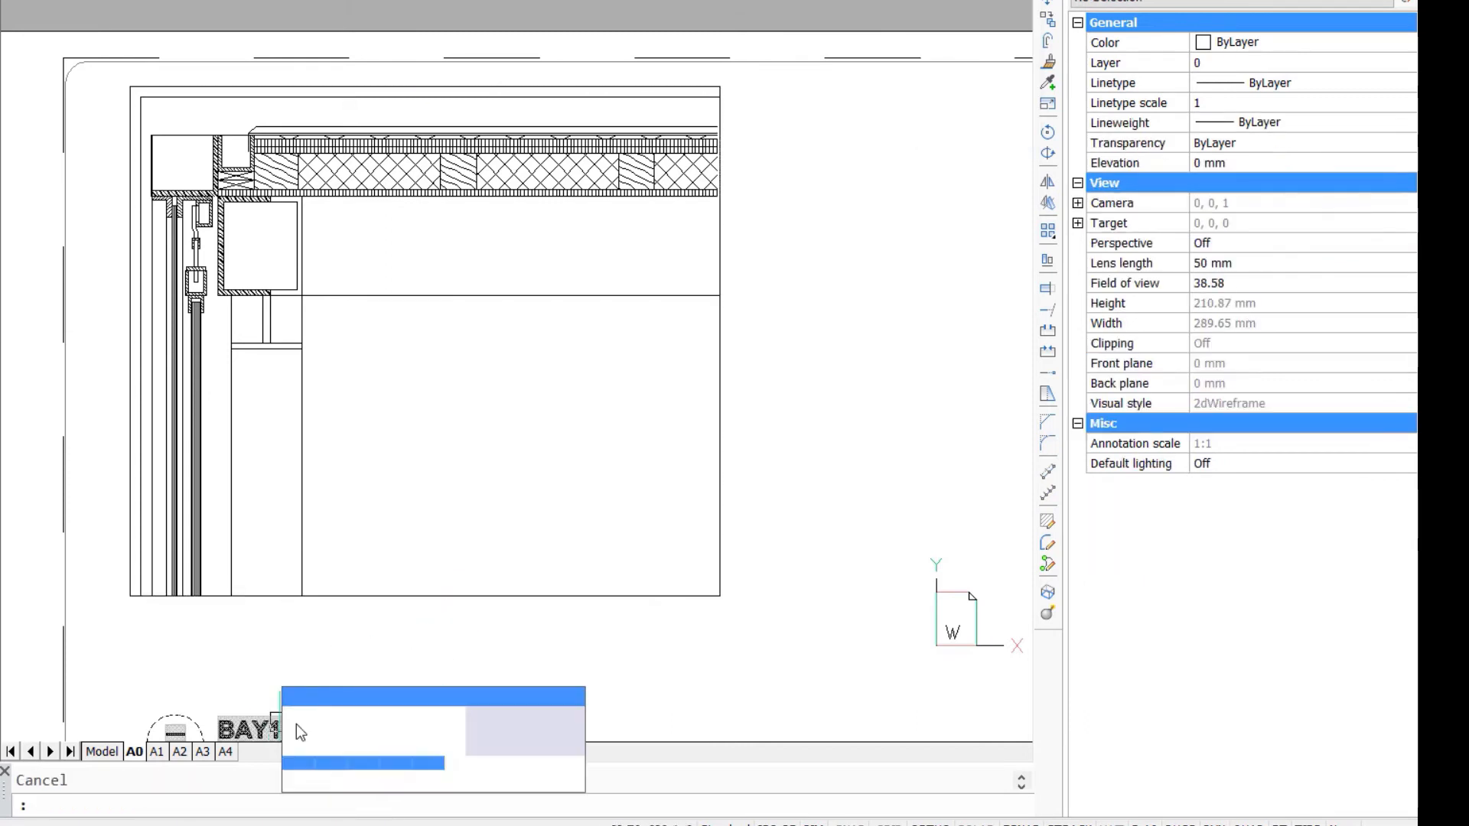
click(299, 732)
click(153, 731)
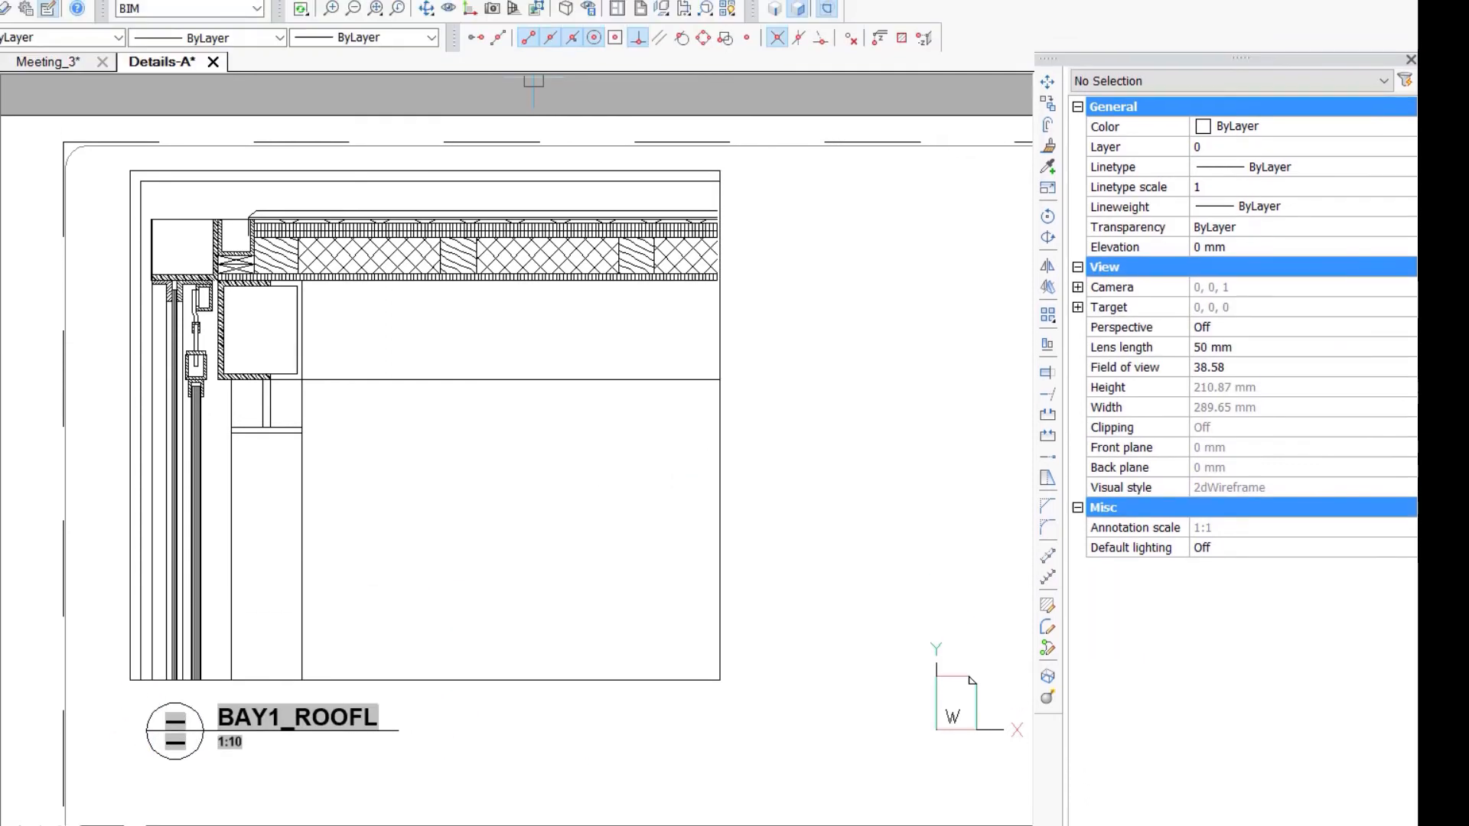
- Add a vertical linear dimension from the underside of the horizontal plate up to the beam's bottom line
click(75, 14)
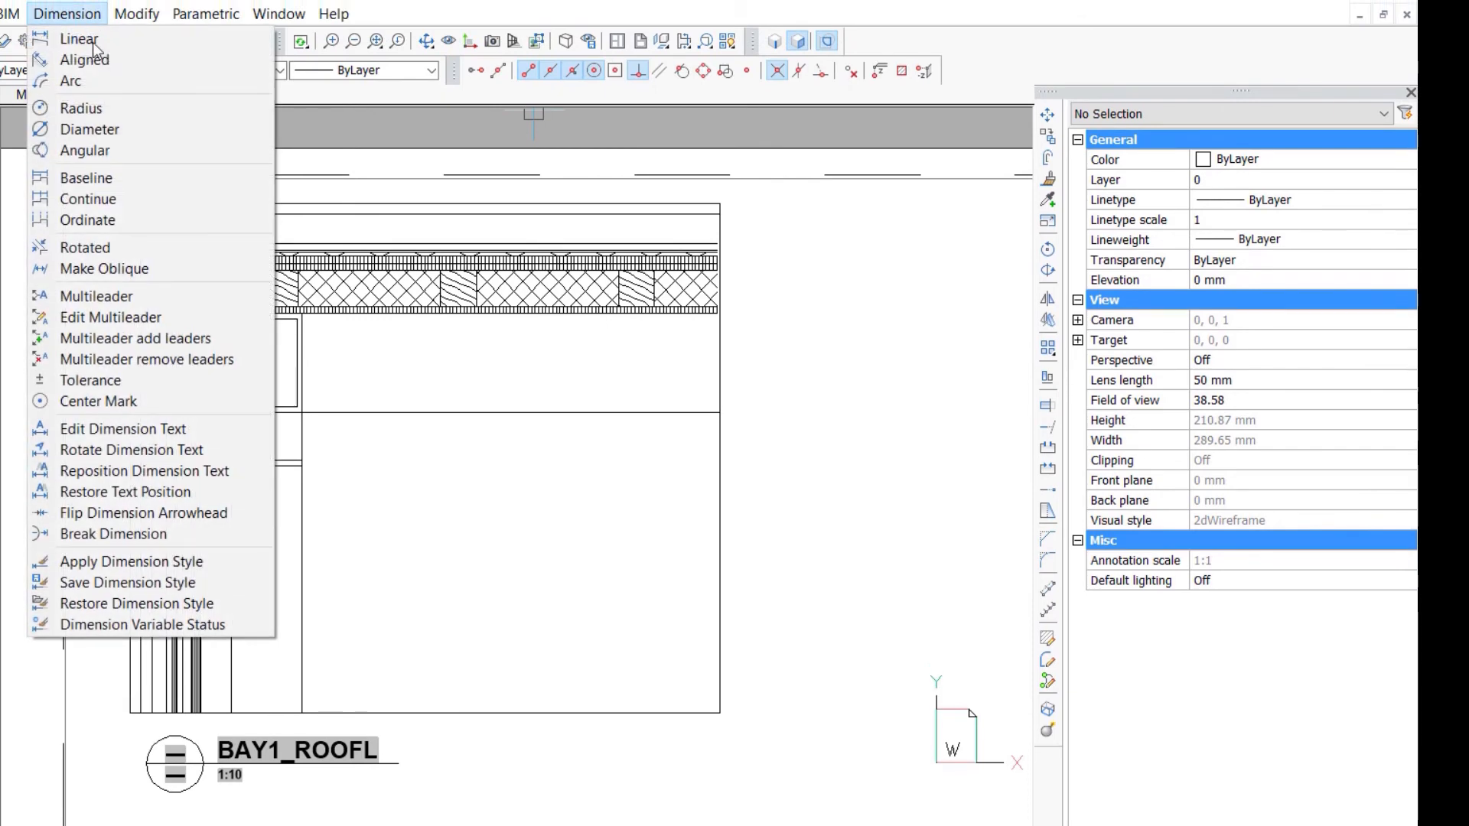
click(93, 47)
scroll(359, 459, up, 2)
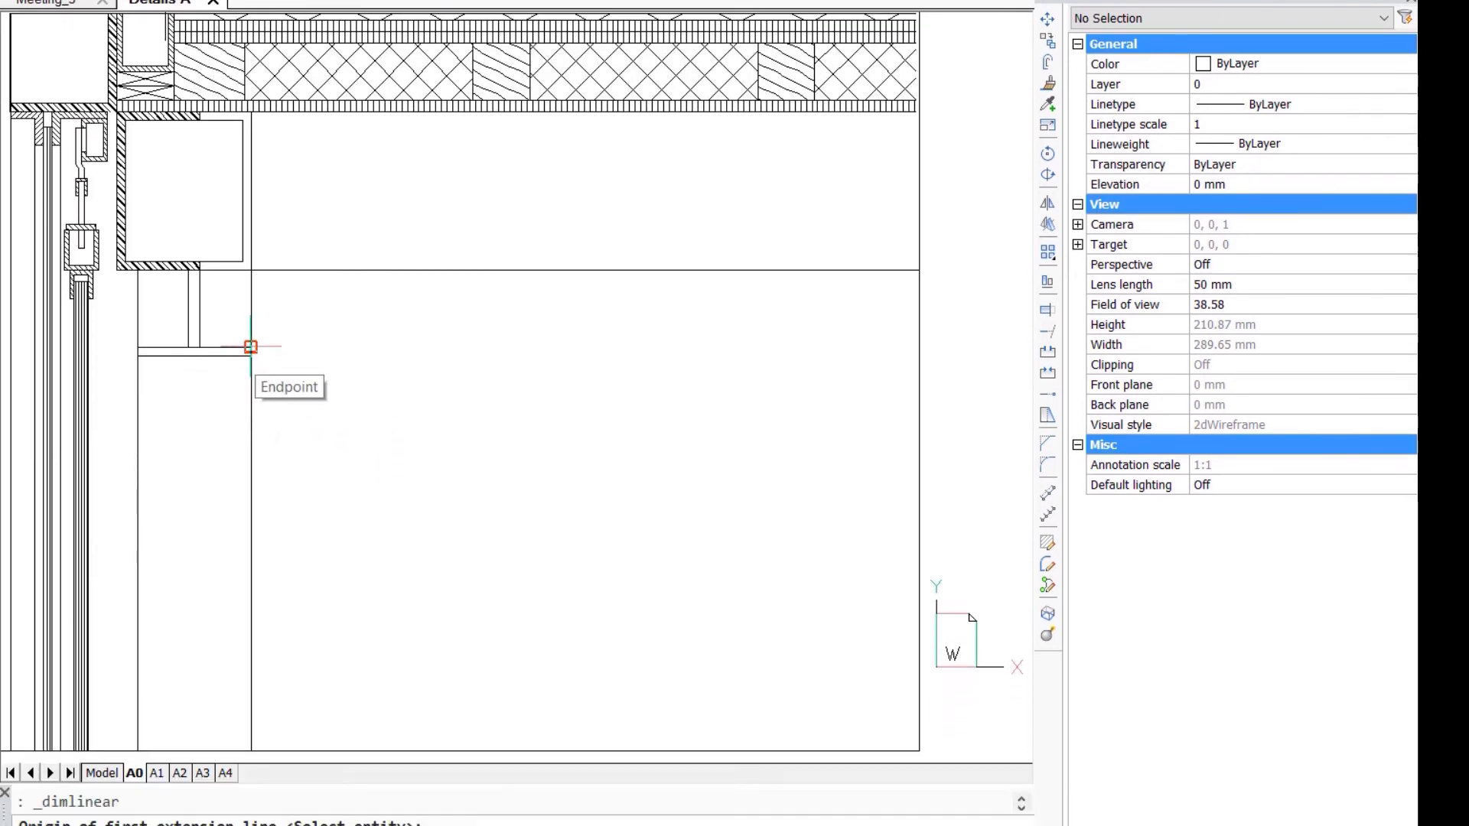
click(251, 335)
click(251, 248)
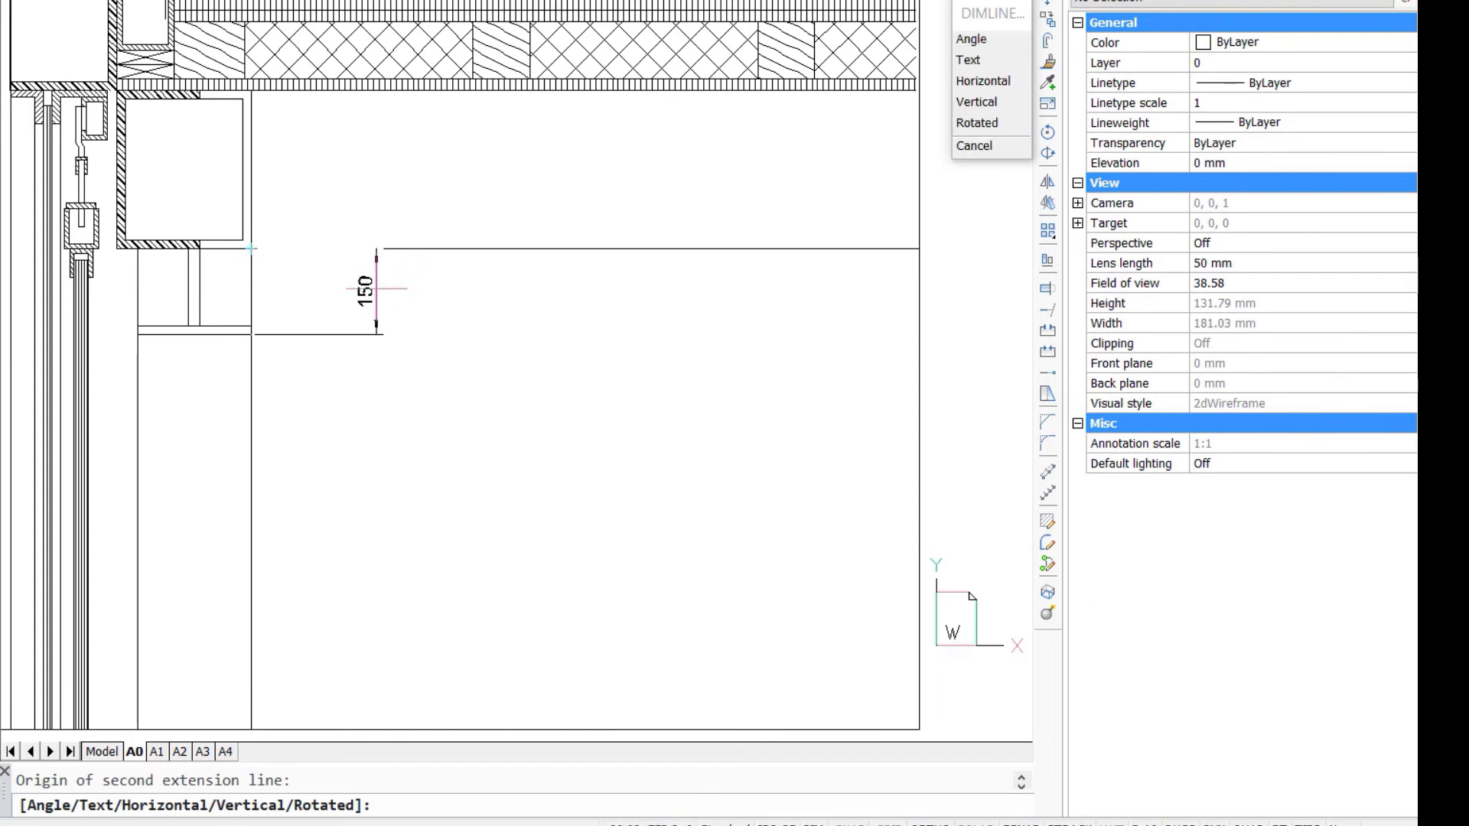
click(383, 296)
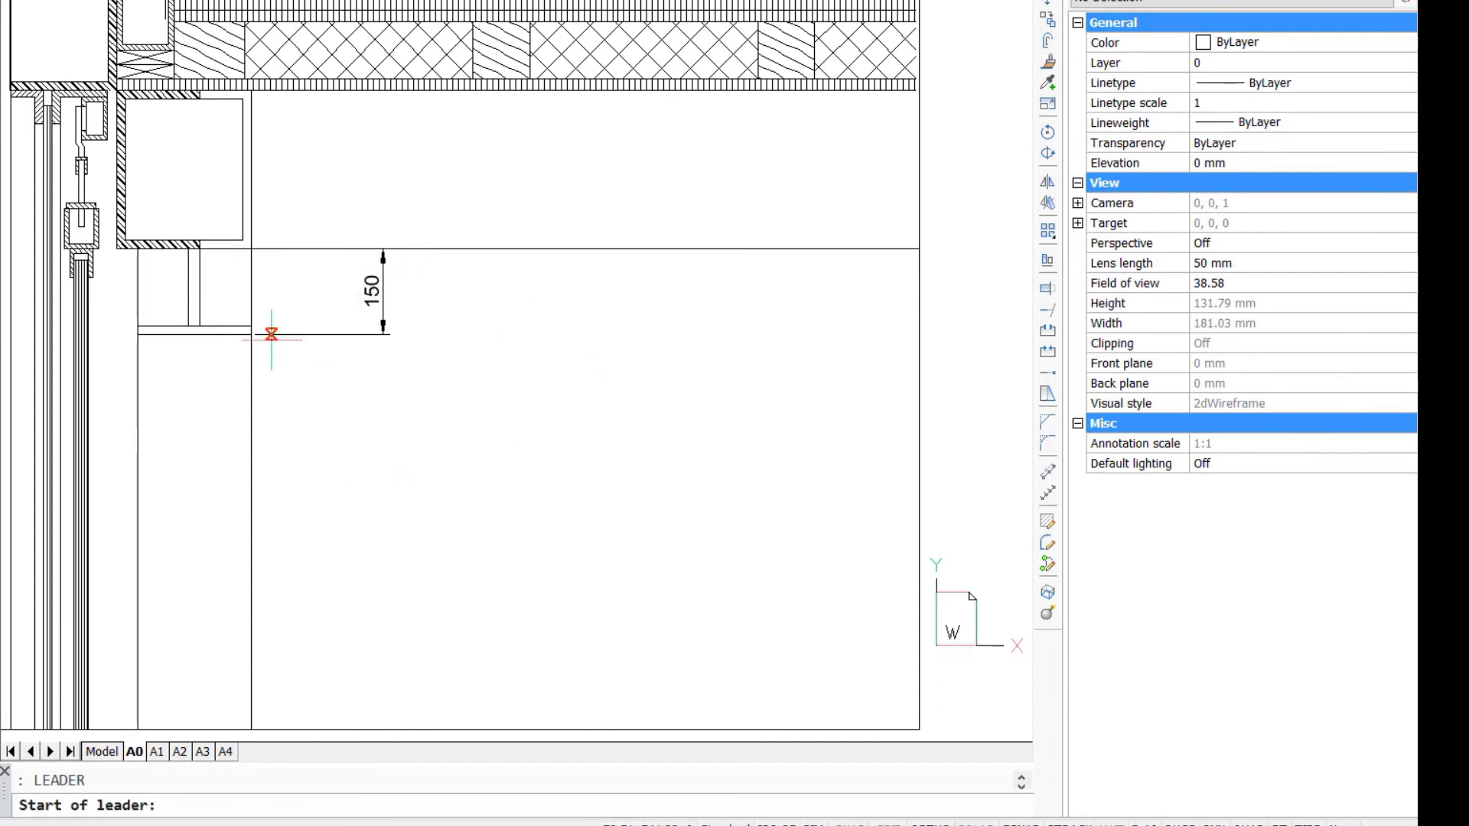
- Add a leader pointing to the inner glass pane with the text "sliding glass panel on track"
click(88, 321)
click(352, 465)
key(Return)
text(sliding glass panel on track)
key(Return)
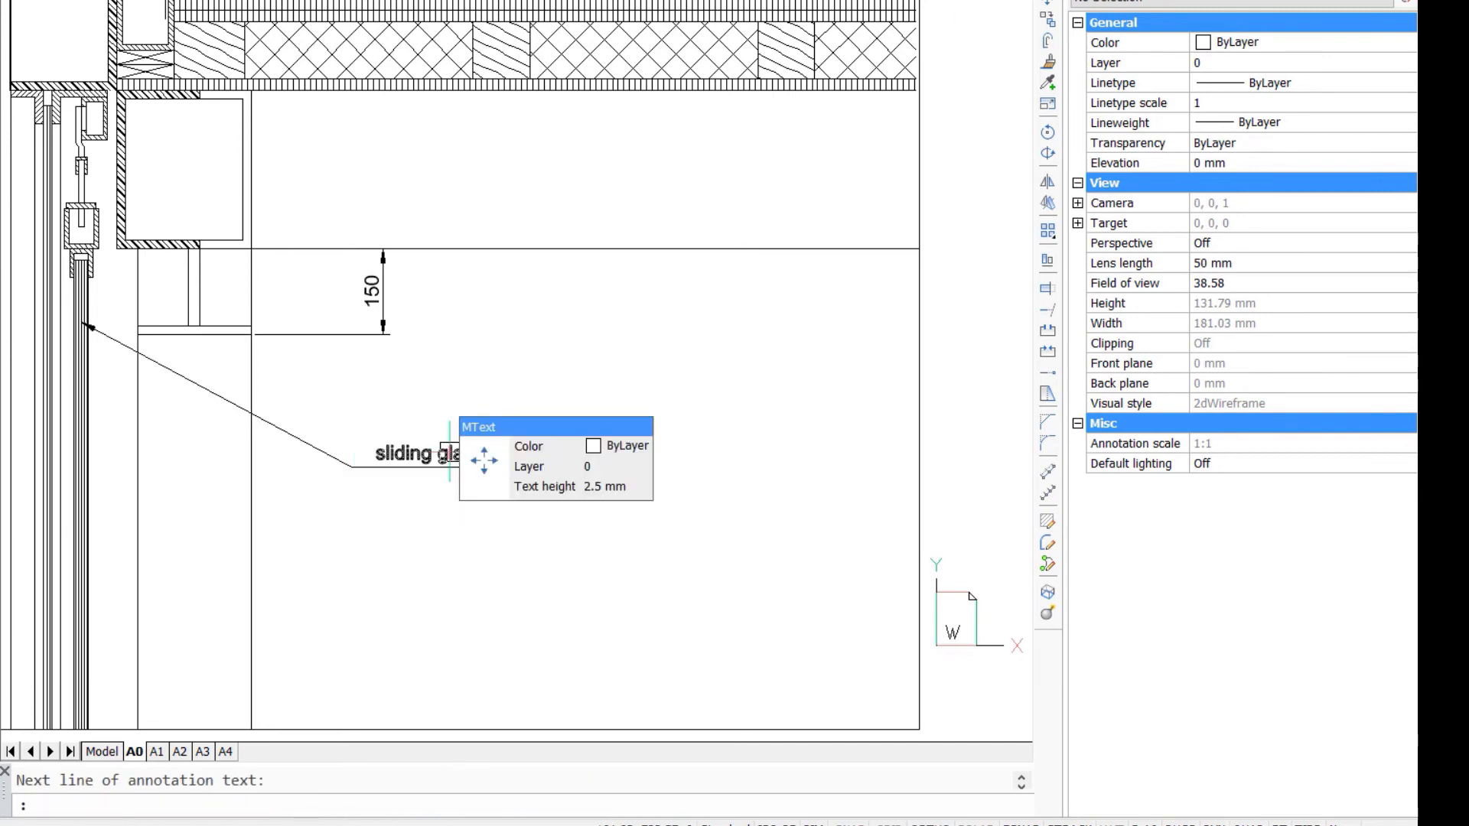
- Examine the A0 sheet, including the annotated roof and floor details of the wall section
scroll(664, 320, down, 2)
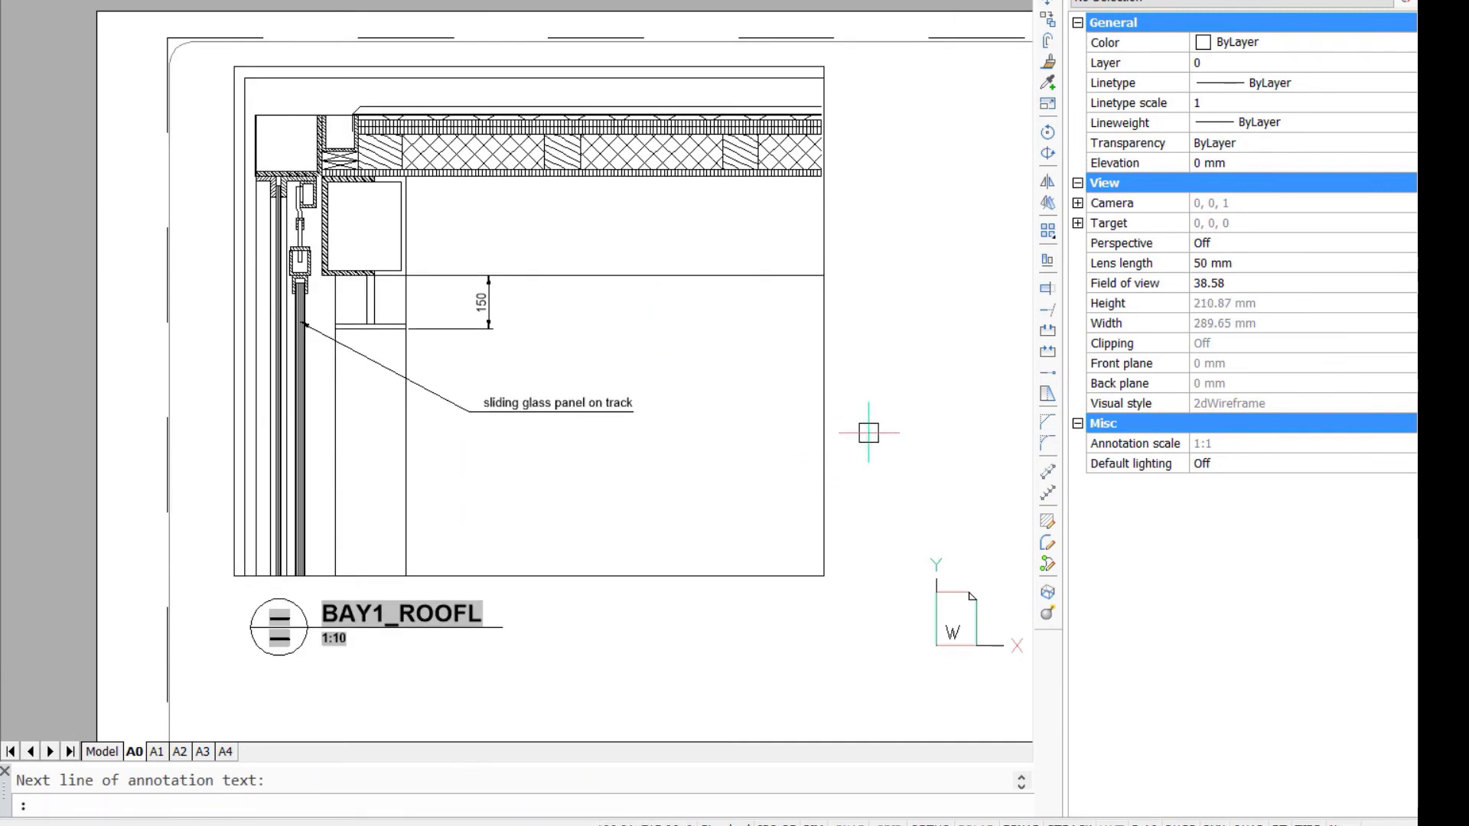
scroll(868, 432, down, 5)
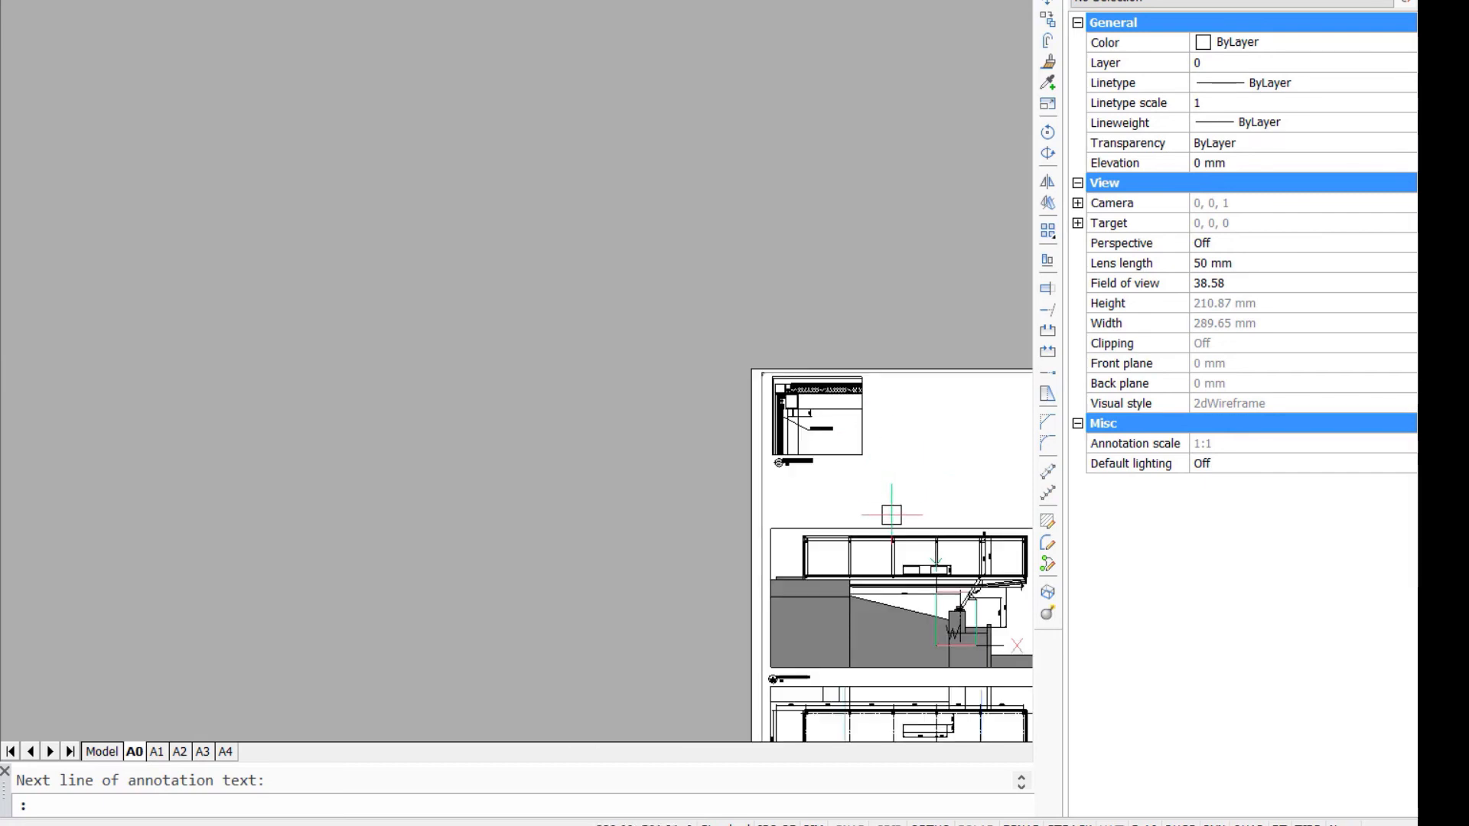
middle_drag(880, 547, 311, 235)
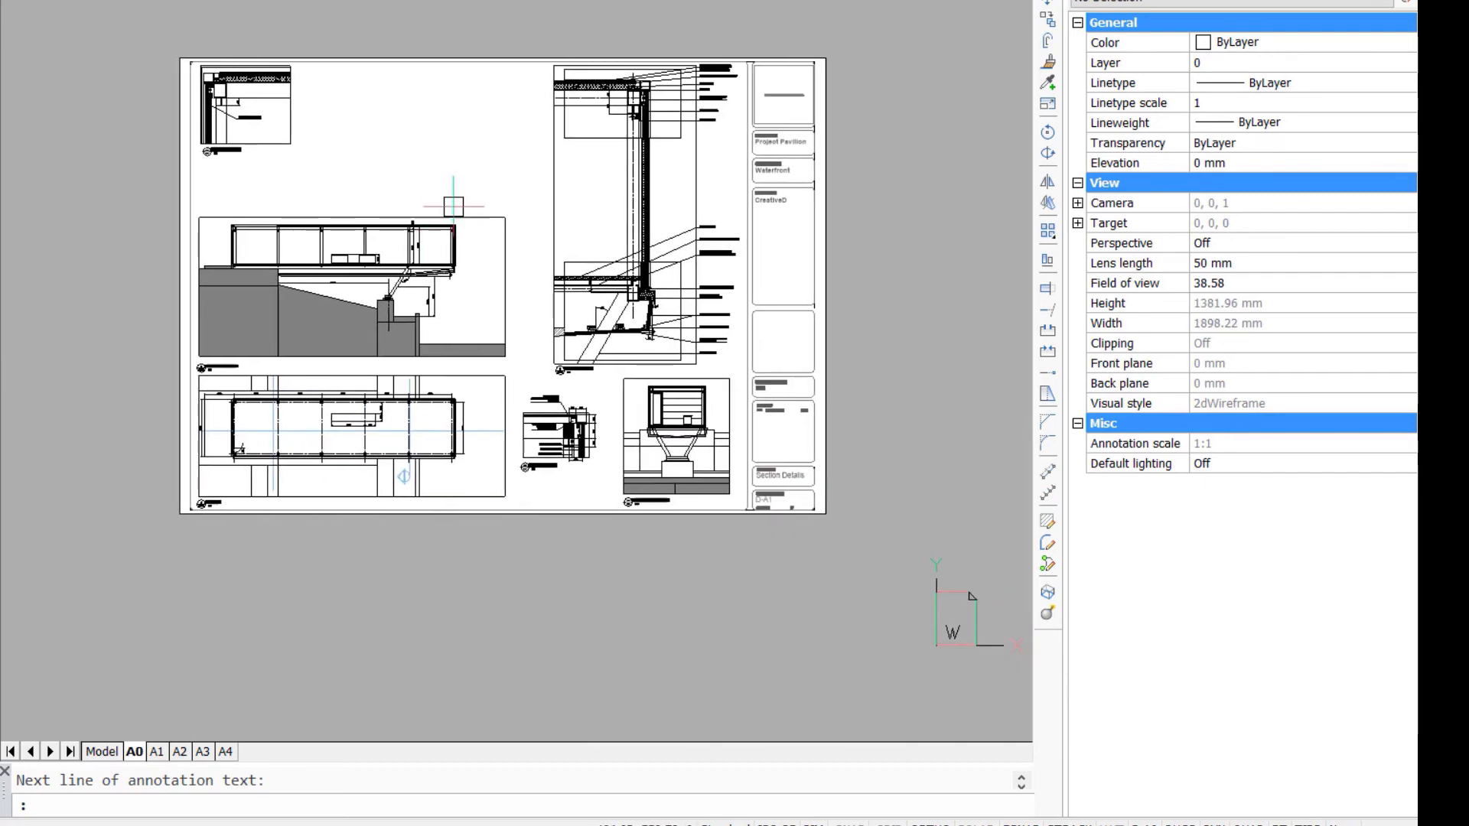
scroll(527, 146, up, 6)
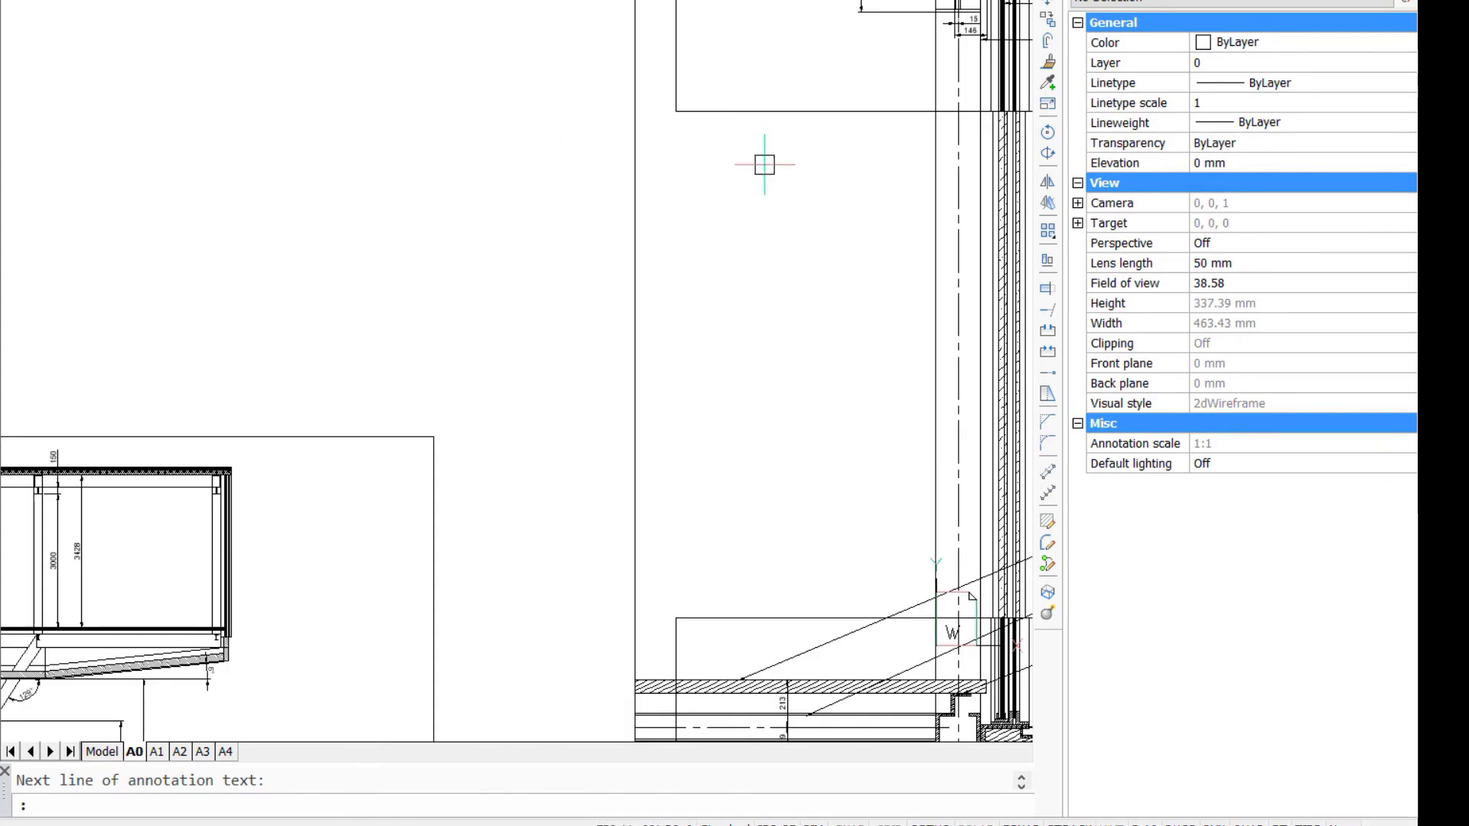
middle_drag(764, 175, 274, 567)
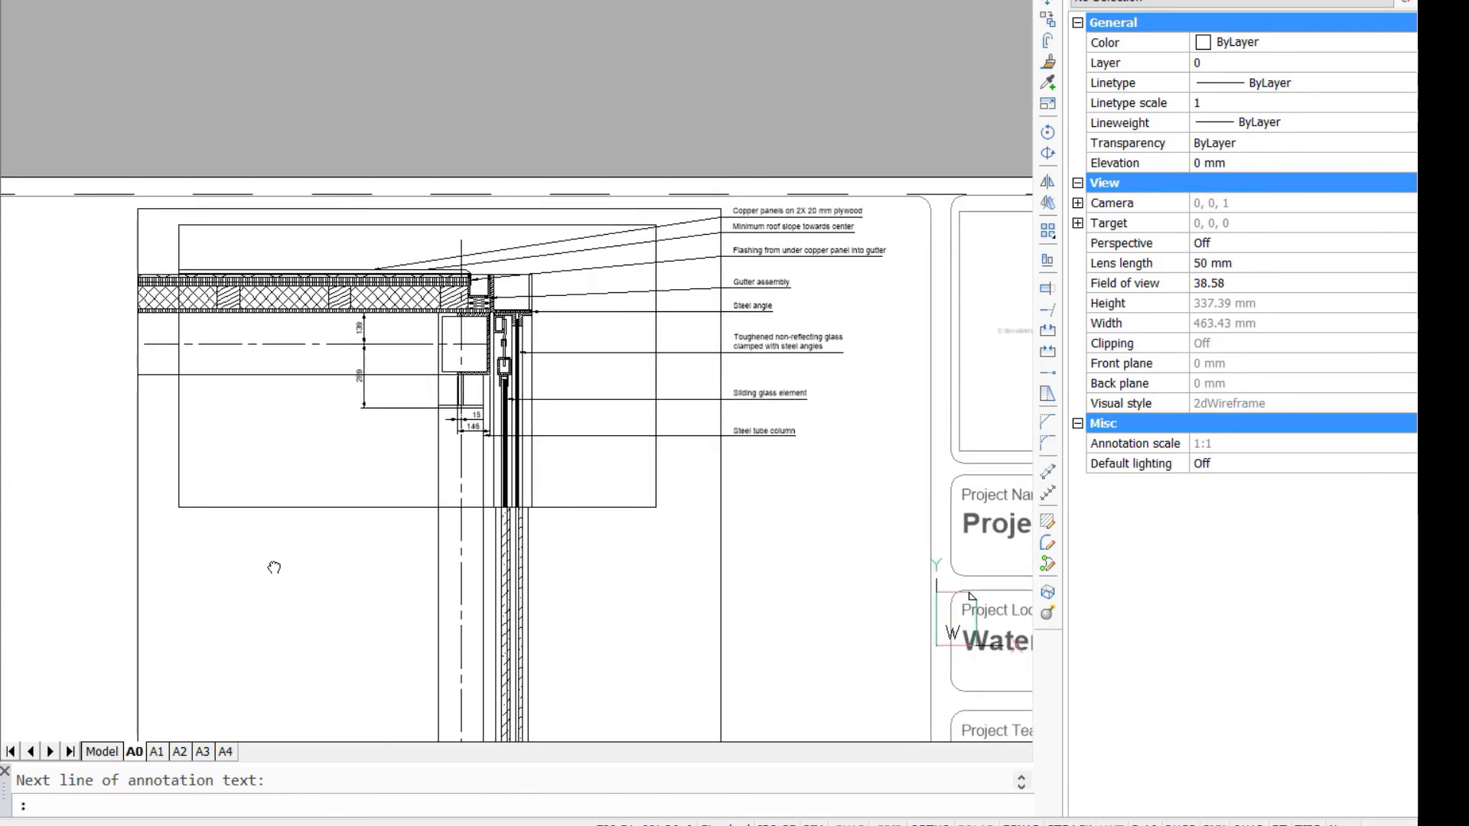
scroll(337, 485, up, 2)
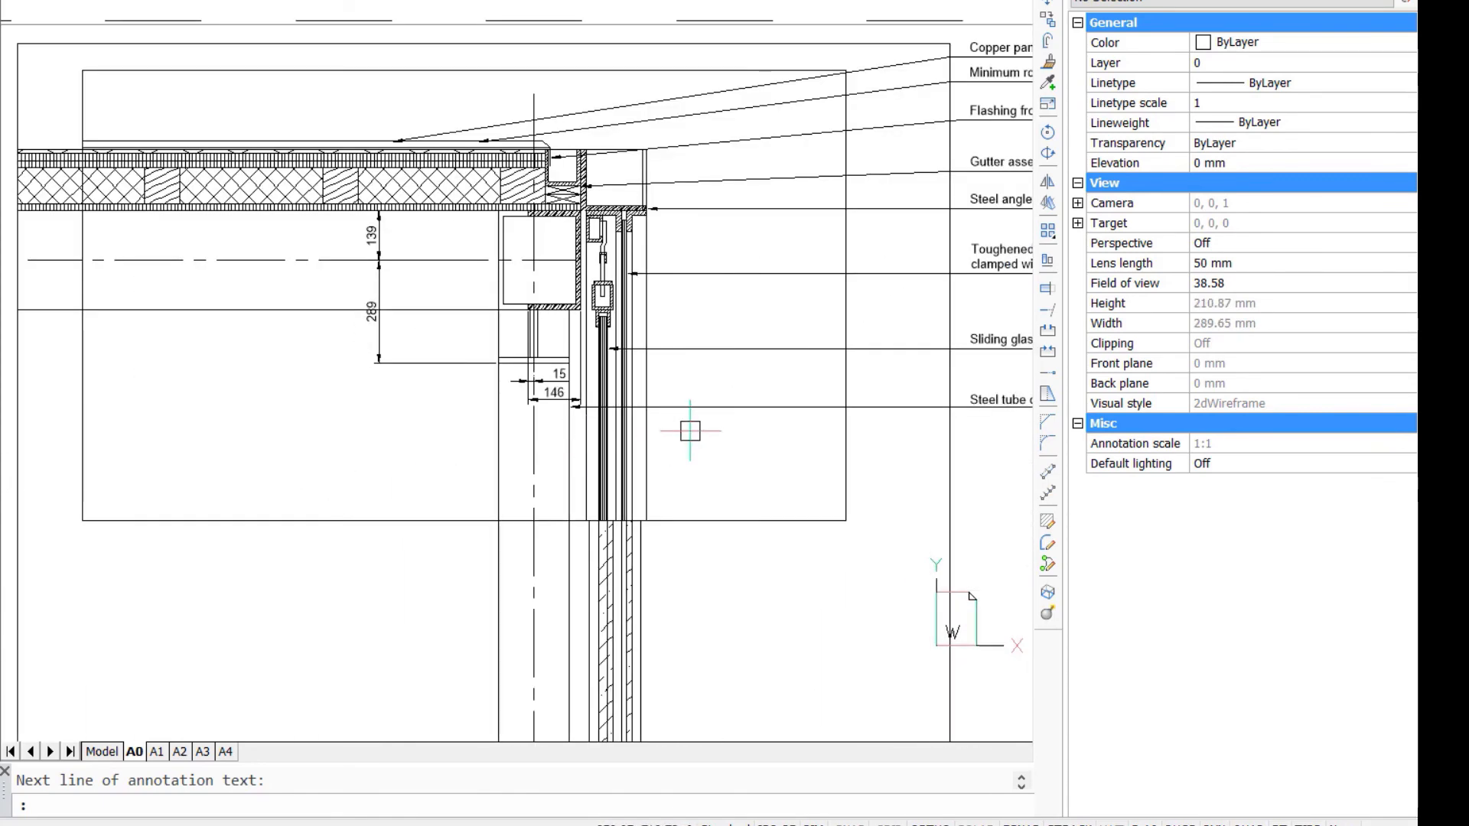
middle_drag(999, 481, 757, 358)
middle_drag(578, 713, 612, 380)
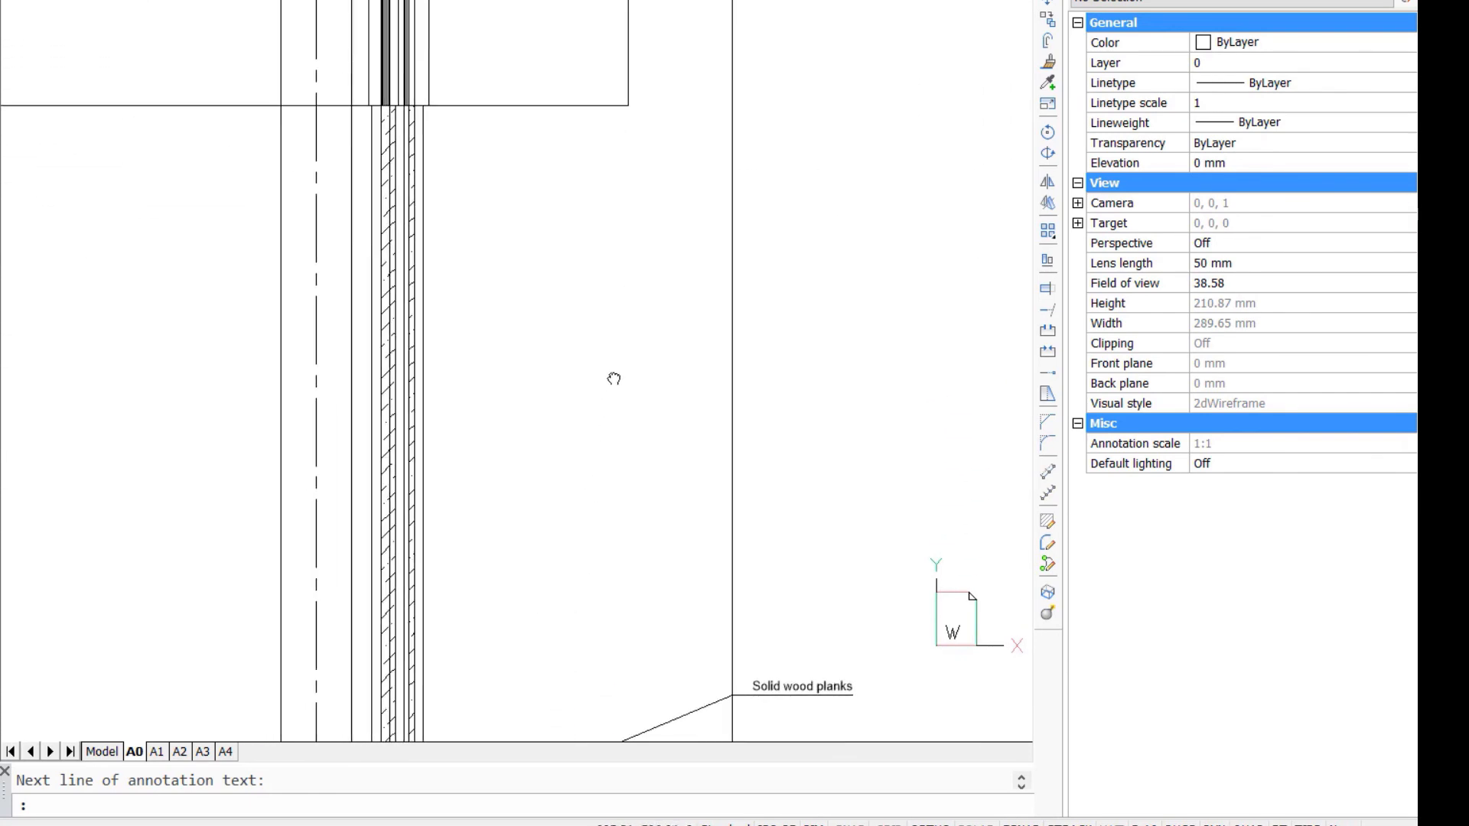
mouse_move(527, 715)
middle_down()
mouse_move(524, 413)
mouse_move(548, 47)
middle_up()
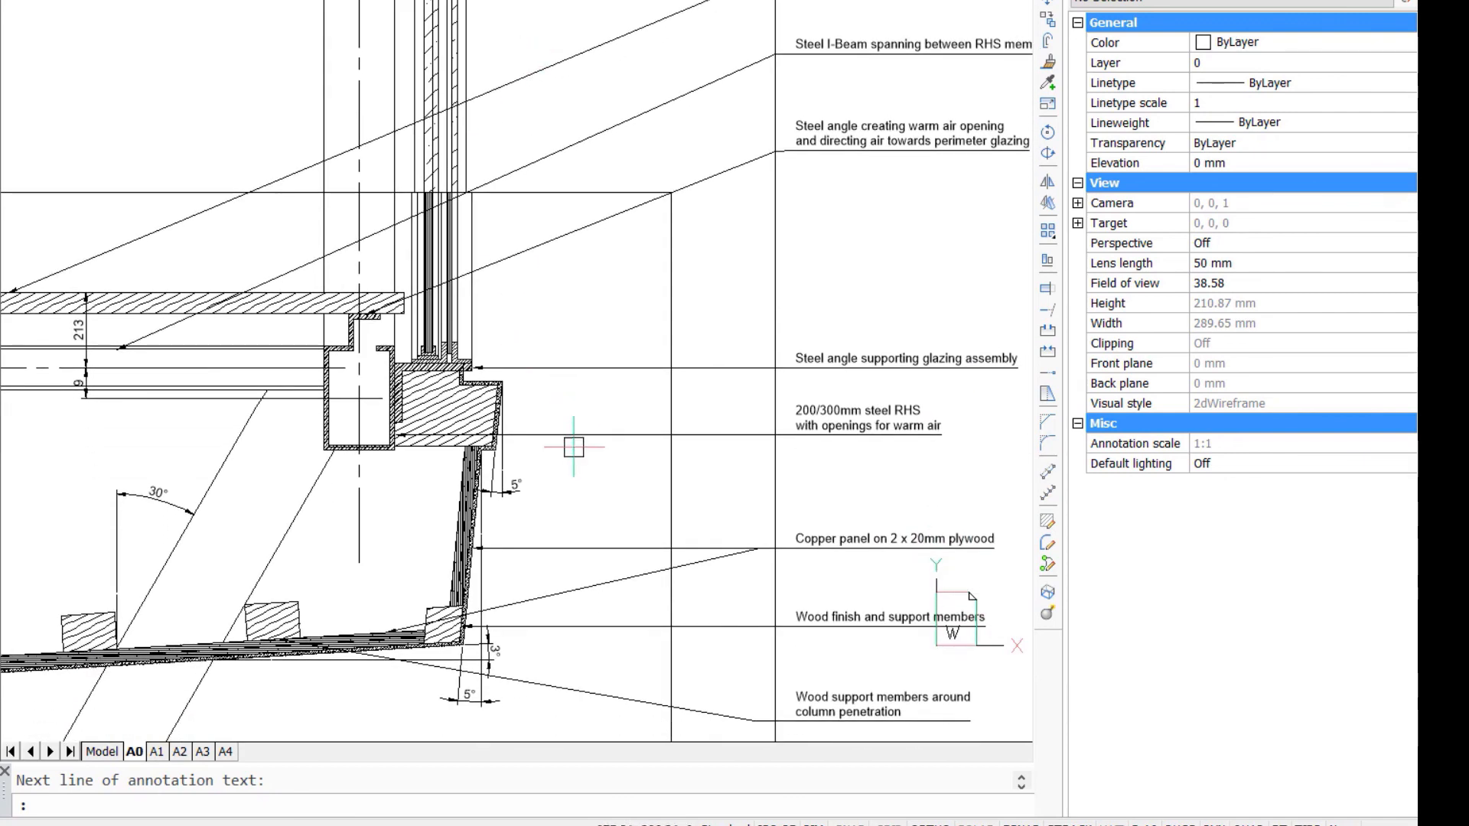
mouse_move(574, 446)
middle_down()
mouse_move(624, 357)
mouse_move(711, 296)
mouse_move(914, 268)
mouse_move(923, 253)
middle_up()
middle_drag(586, 563, 681, 96)
mouse_move(652, 566)
middle_down()
mouse_move(593, 233)
mouse_move(604, 257)
mouse_move(661, 264)
middle_up()
scroll(662, 266, down, 5)
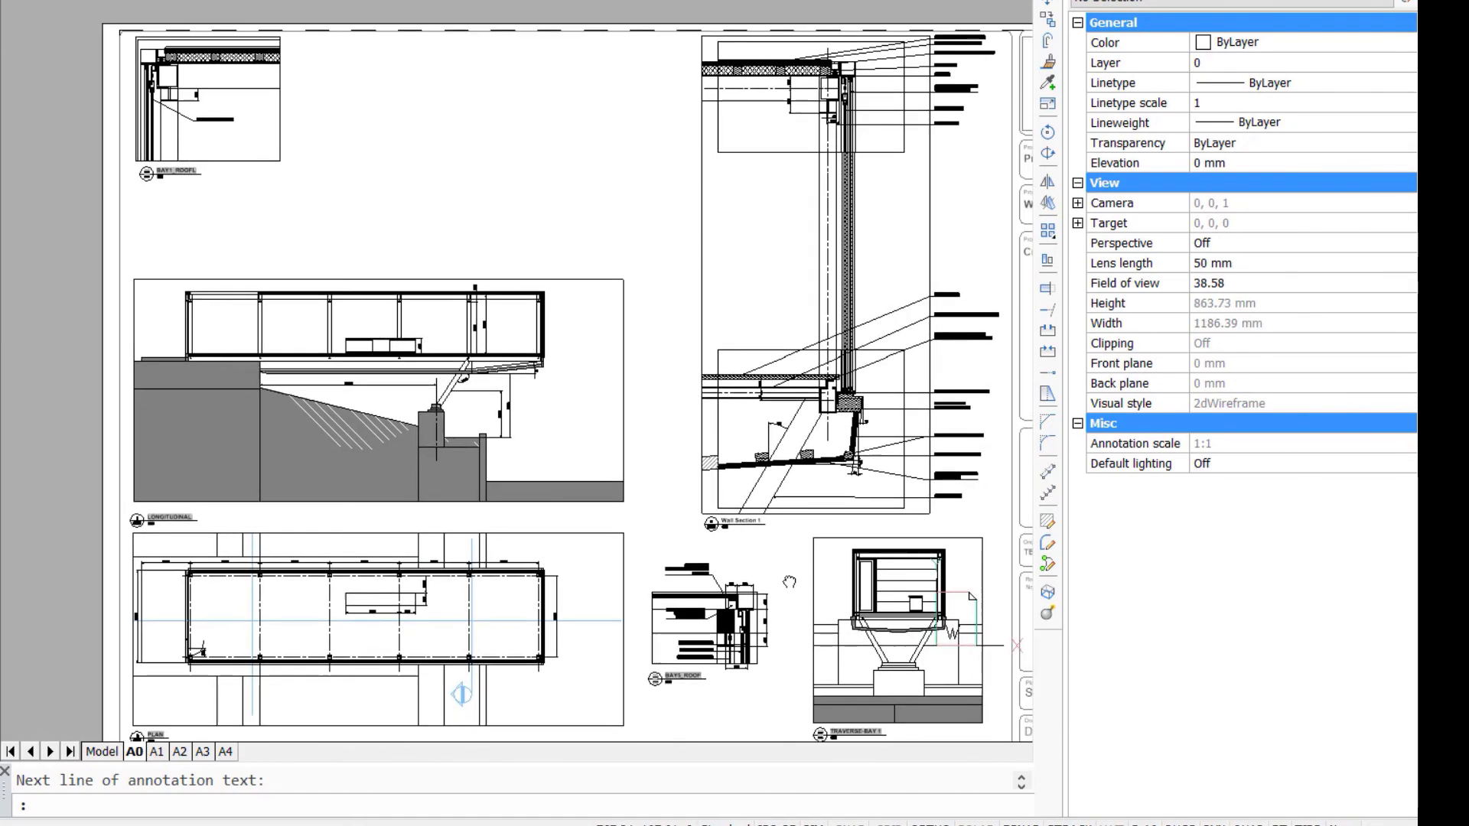